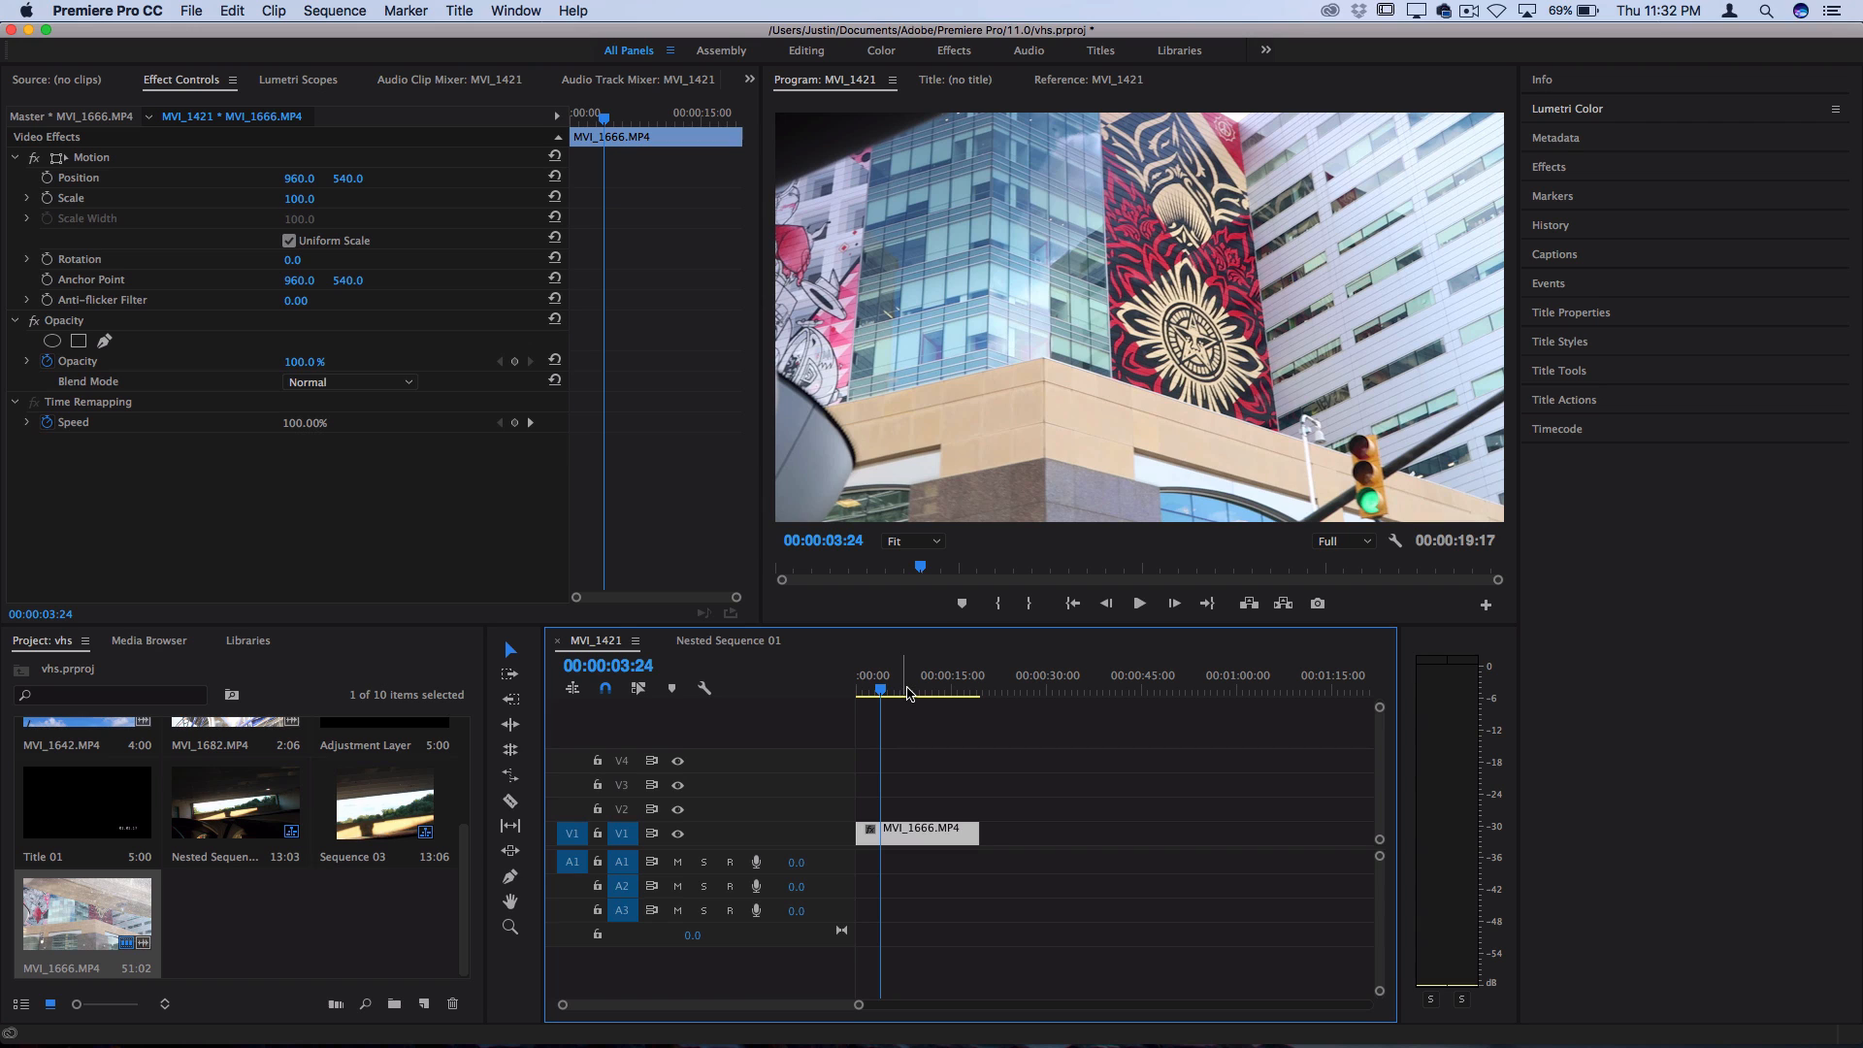
Duplicate the MVI_1666.MP4 clip from V1 onto tracks V2, V3 and V4, aligned with the original
{"action": "left_click_drag", "start_coordinate": [903, 692], "coordinate": [896, 692]}
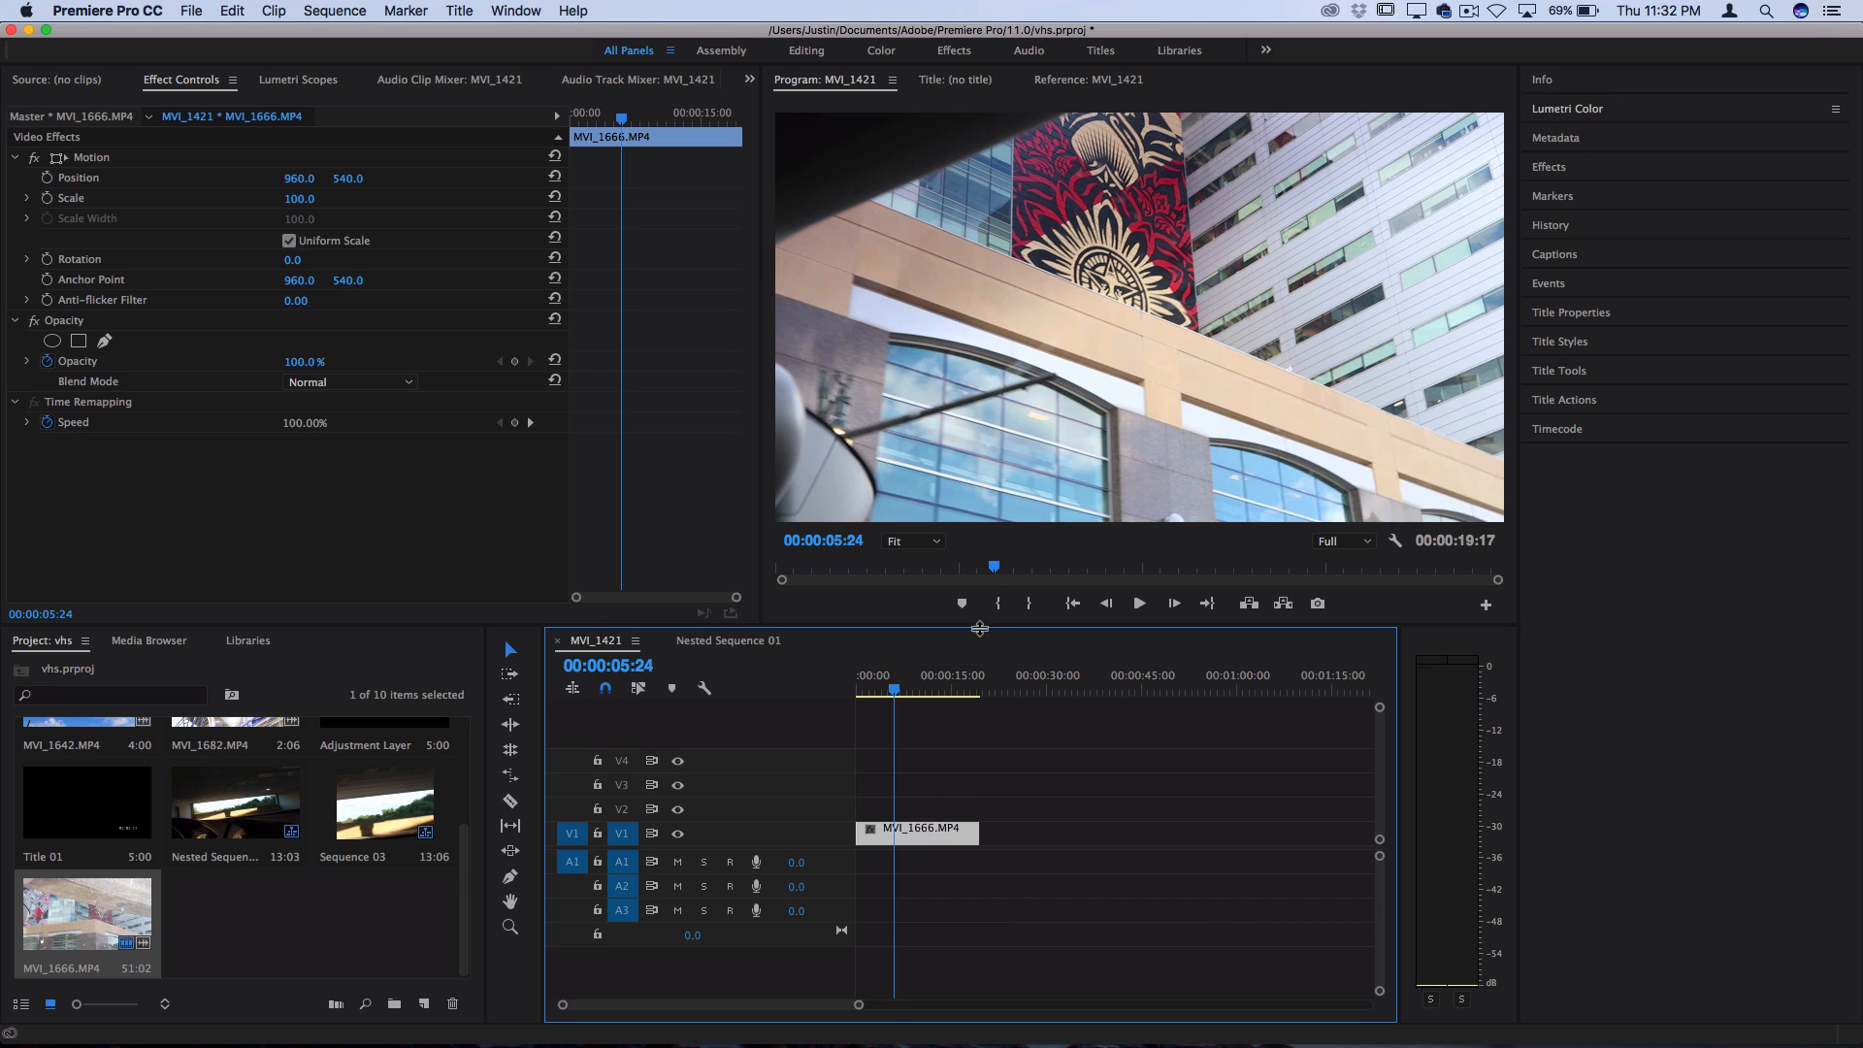
{"action": "left_click", "coordinate": [910, 836]}
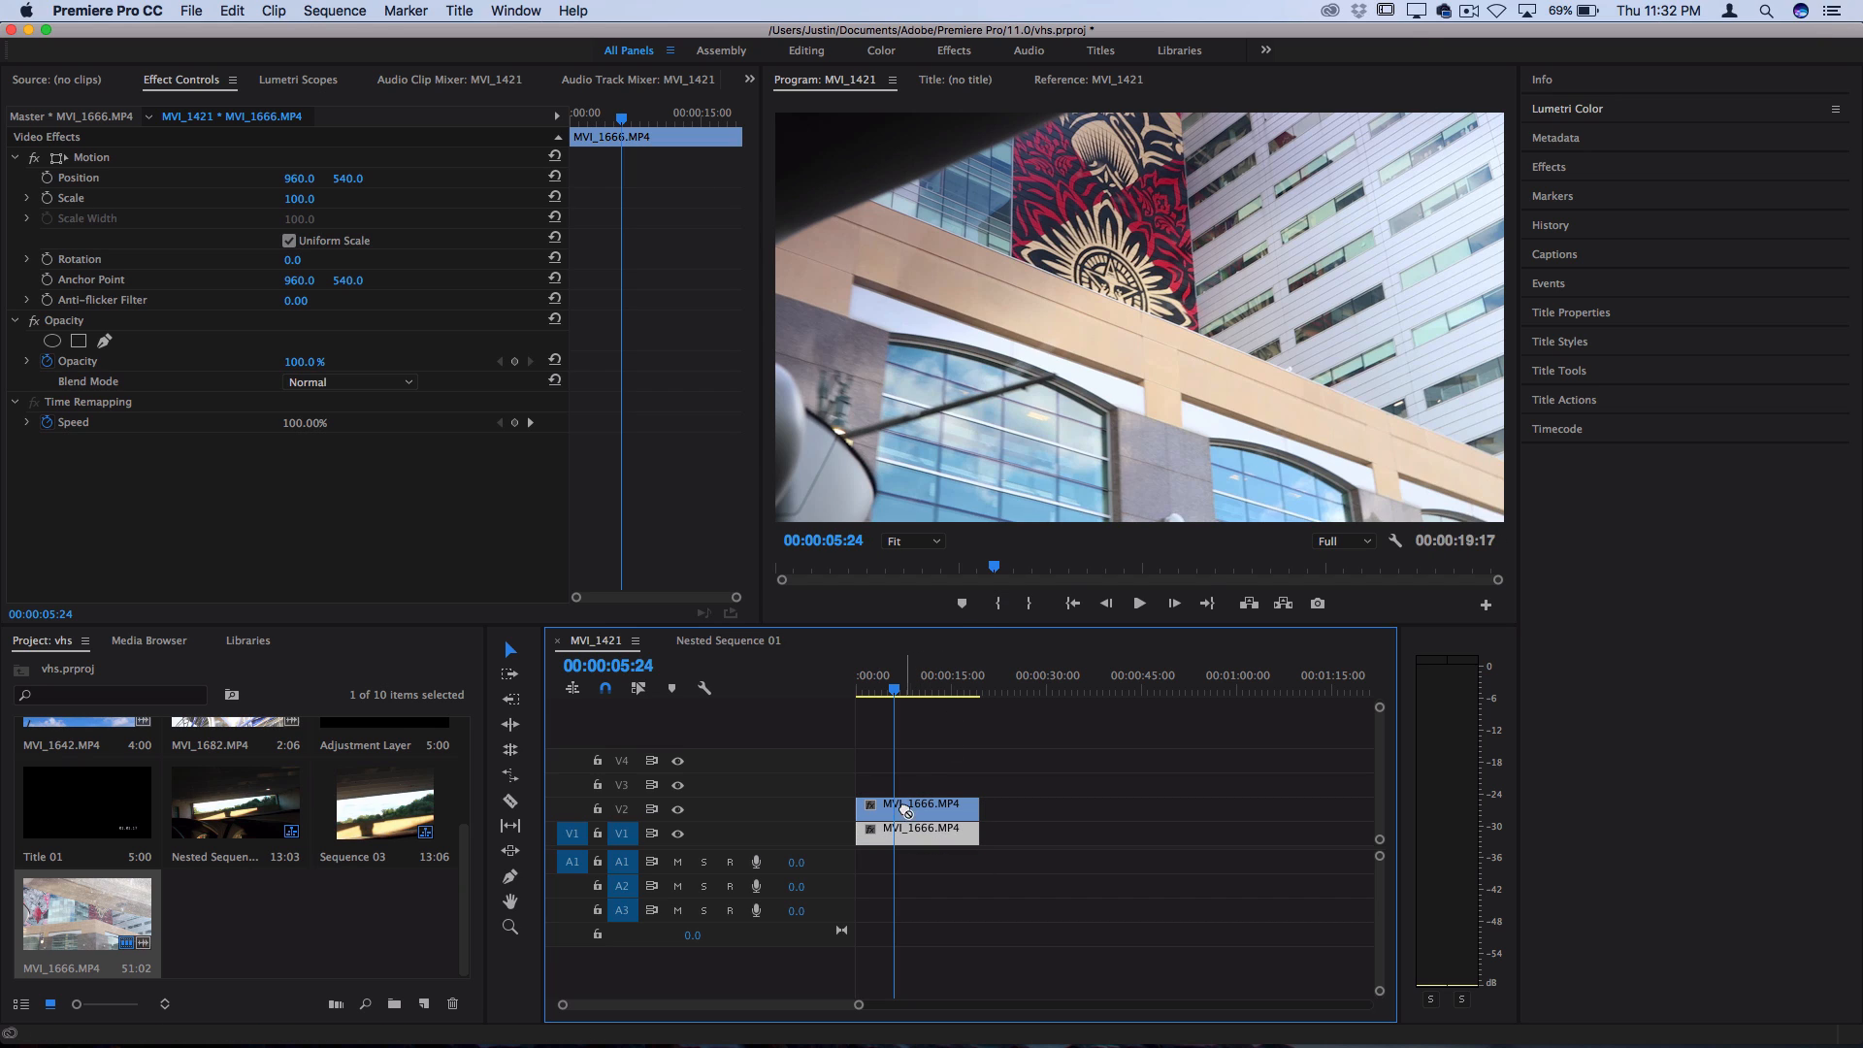
{"action": "left_click_drag", "start_coordinate": [909, 837], "coordinate": [944, 788]}
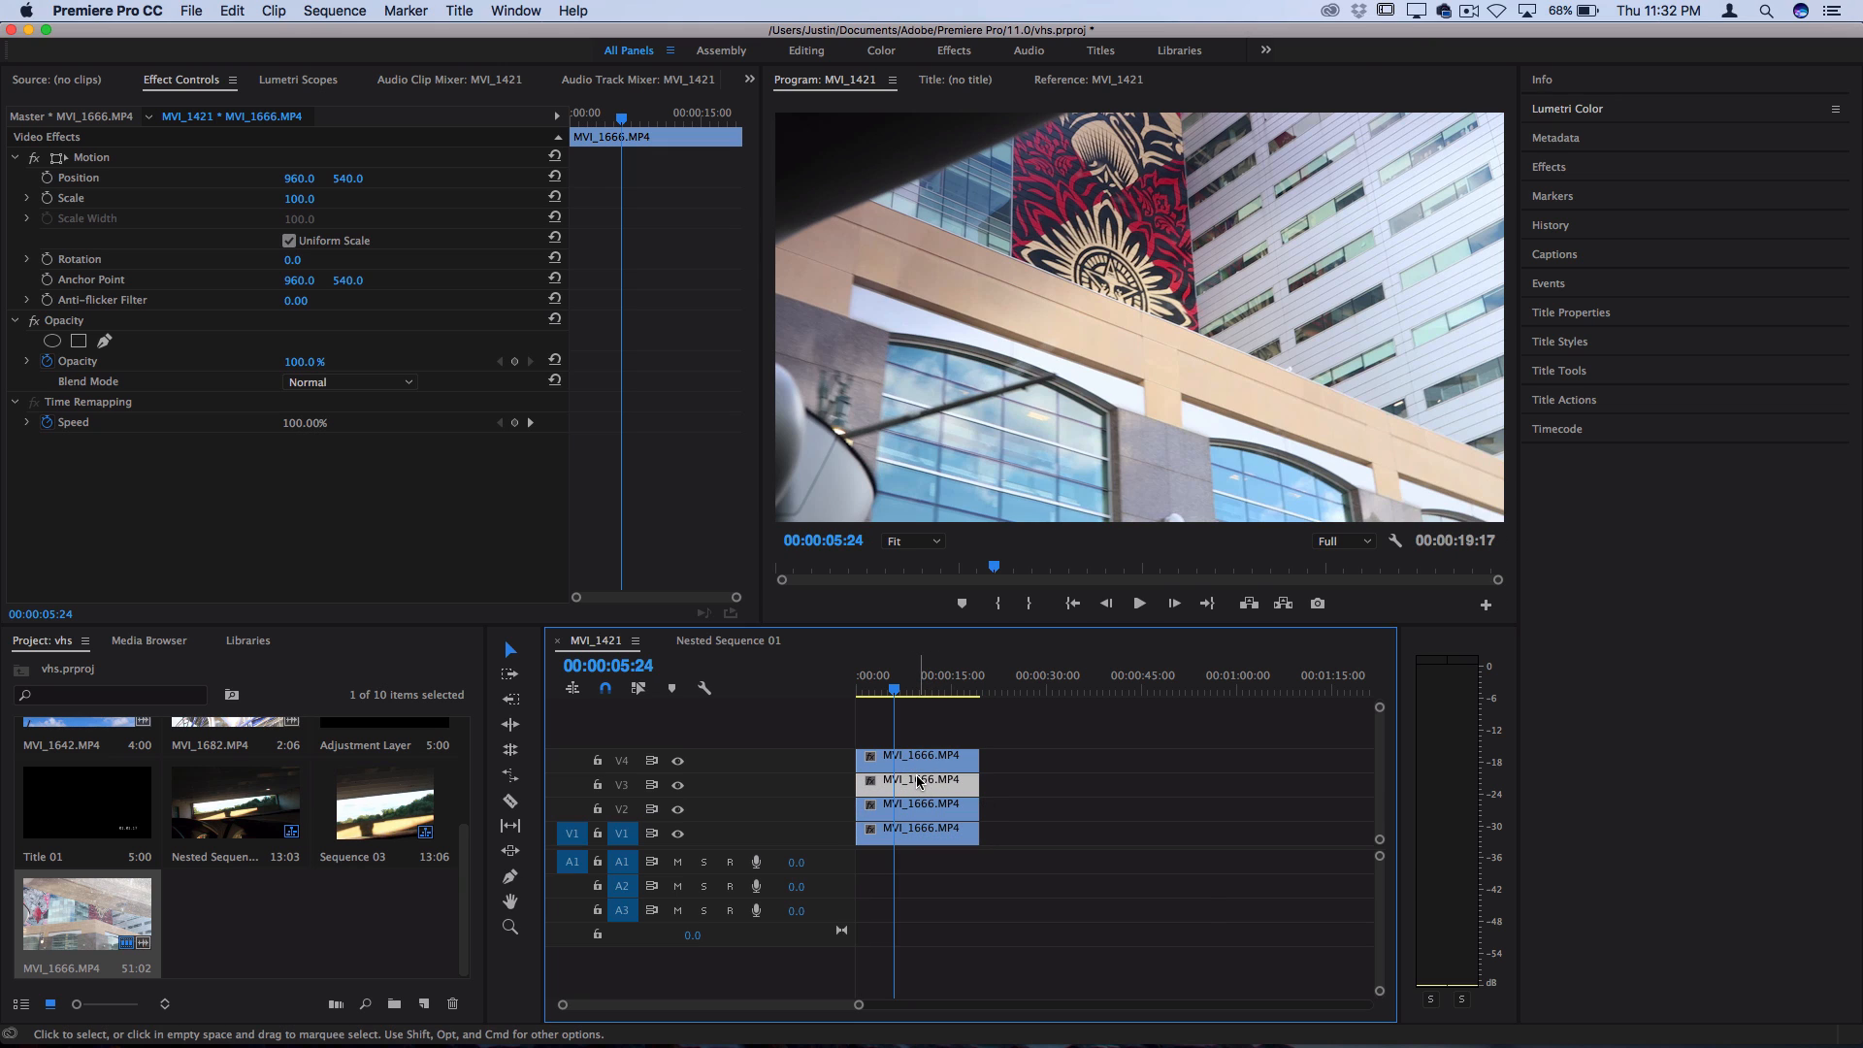
{"action": "right_click", "coordinate": [919, 781]}
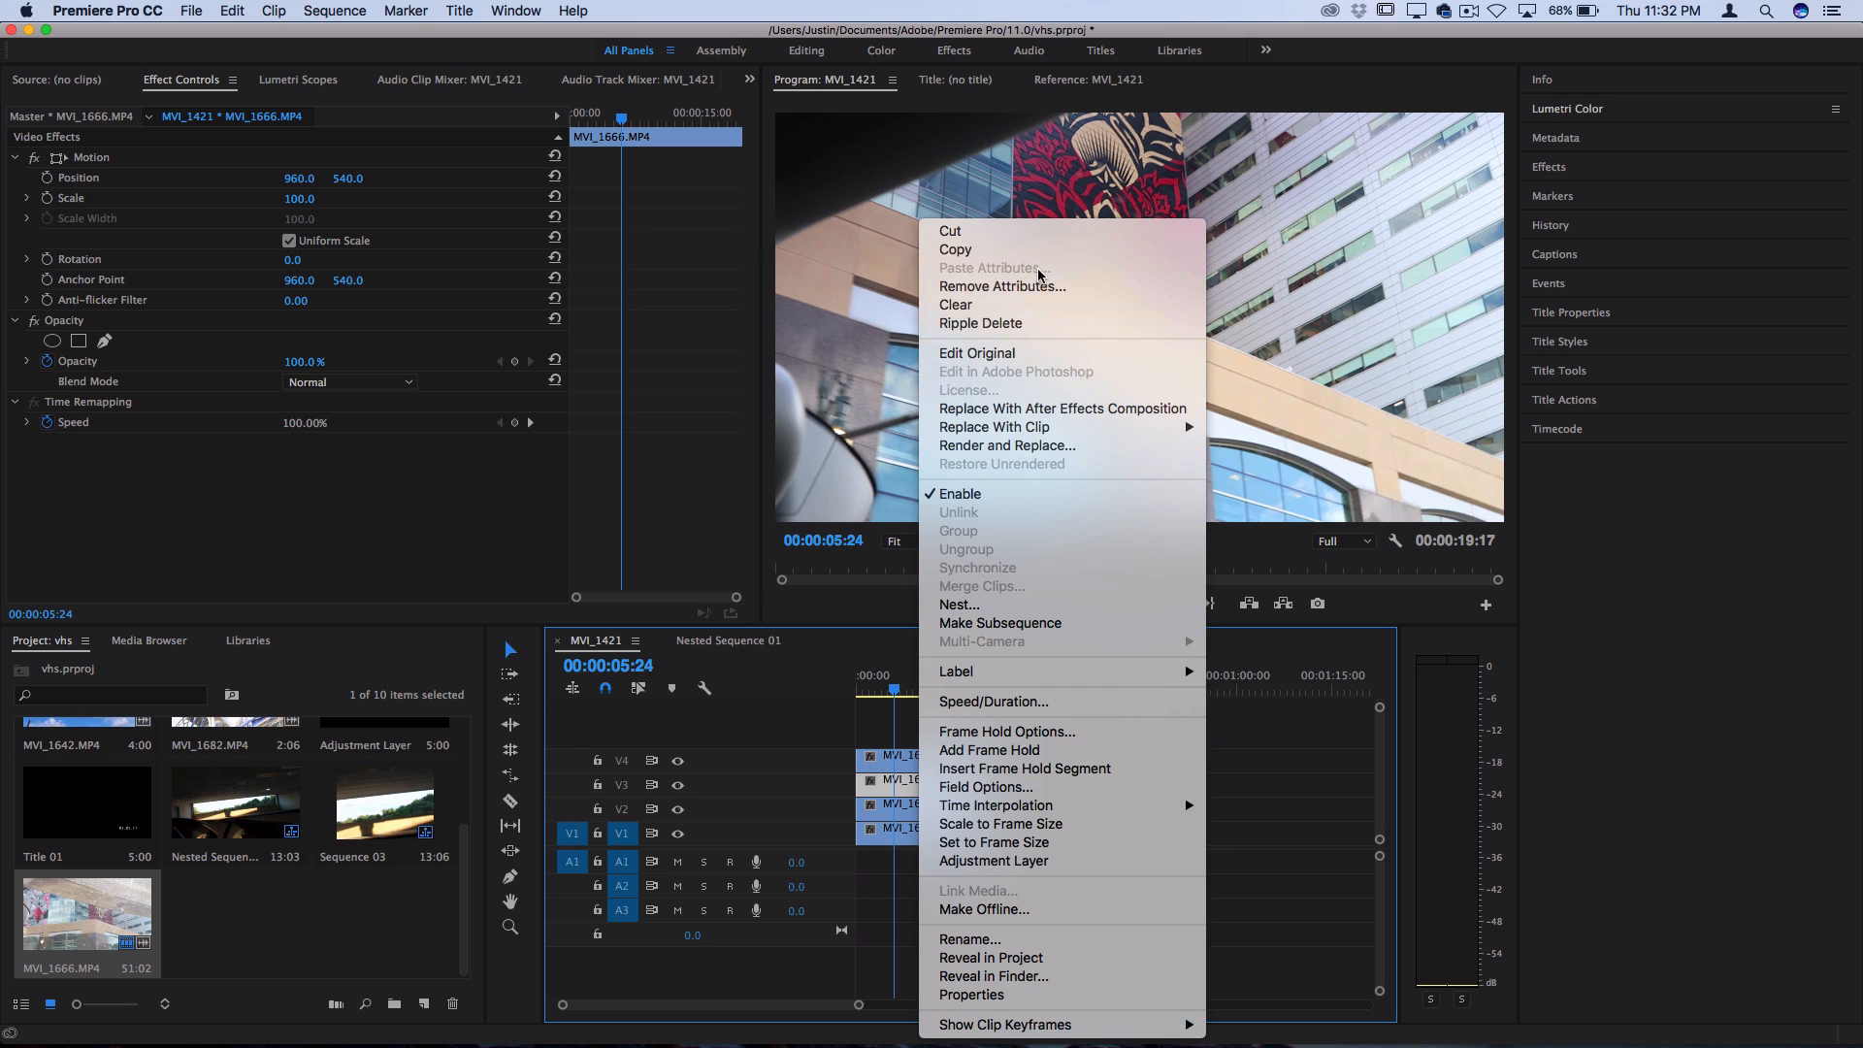
{"action": "left_click", "coordinate": [867, 744]}
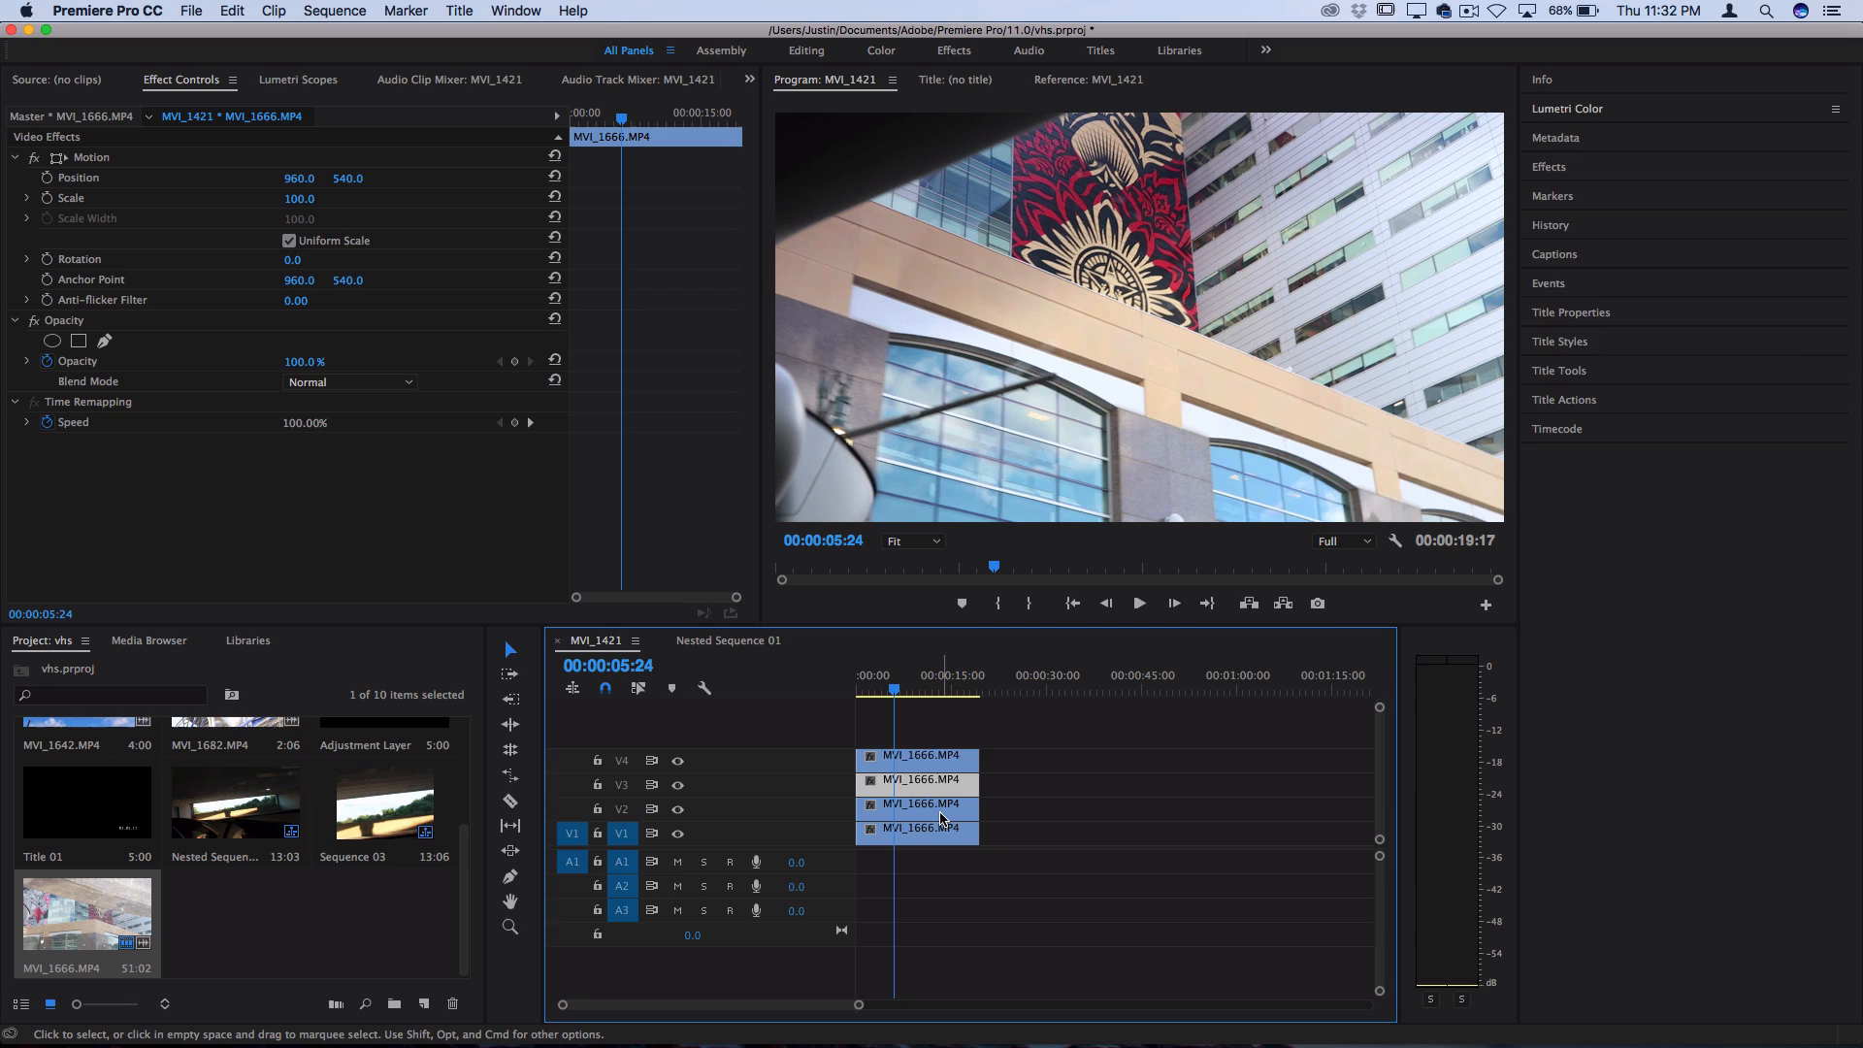
Search the effects for "arith" and apply the Arithmetic effect to the MVI_1666.MP4 copy on V4
{"action": "key", "text": "shift+7"}
{"action": "left_click", "coordinate": [932, 764]}
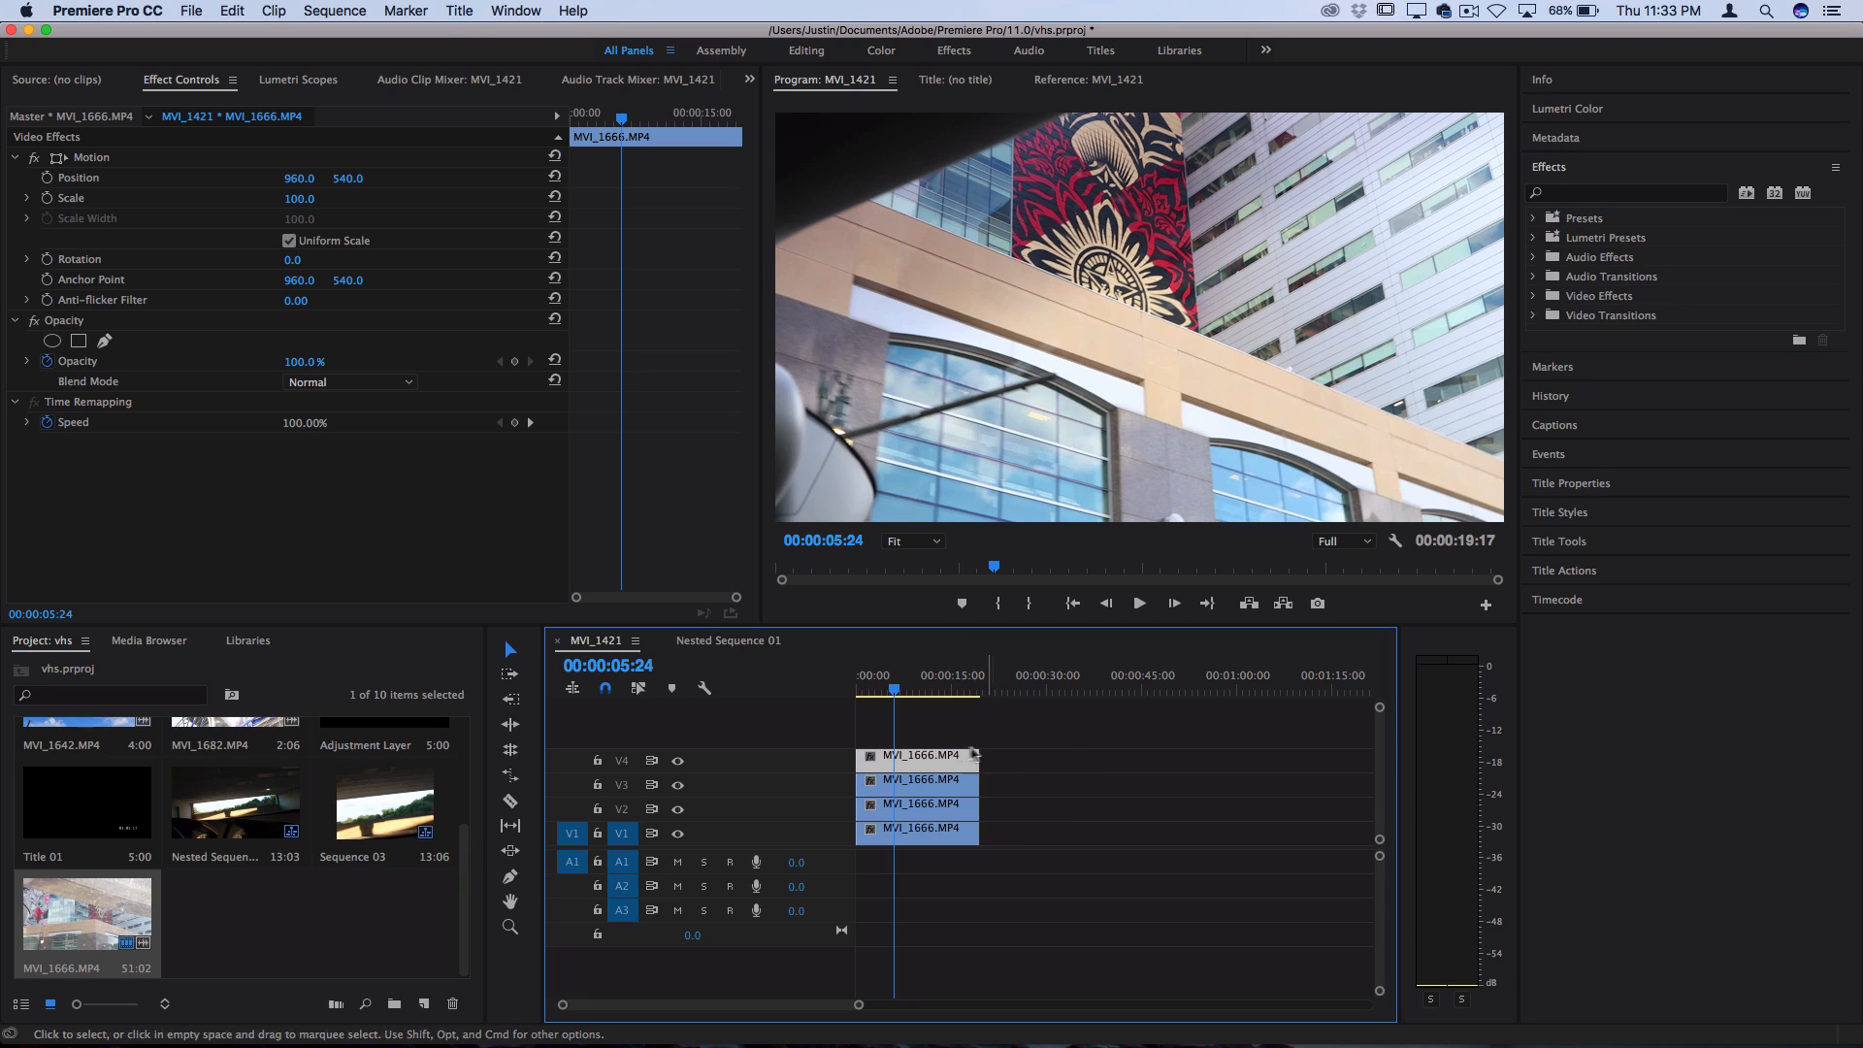
{"action": "left_click", "coordinate": [1552, 170]}
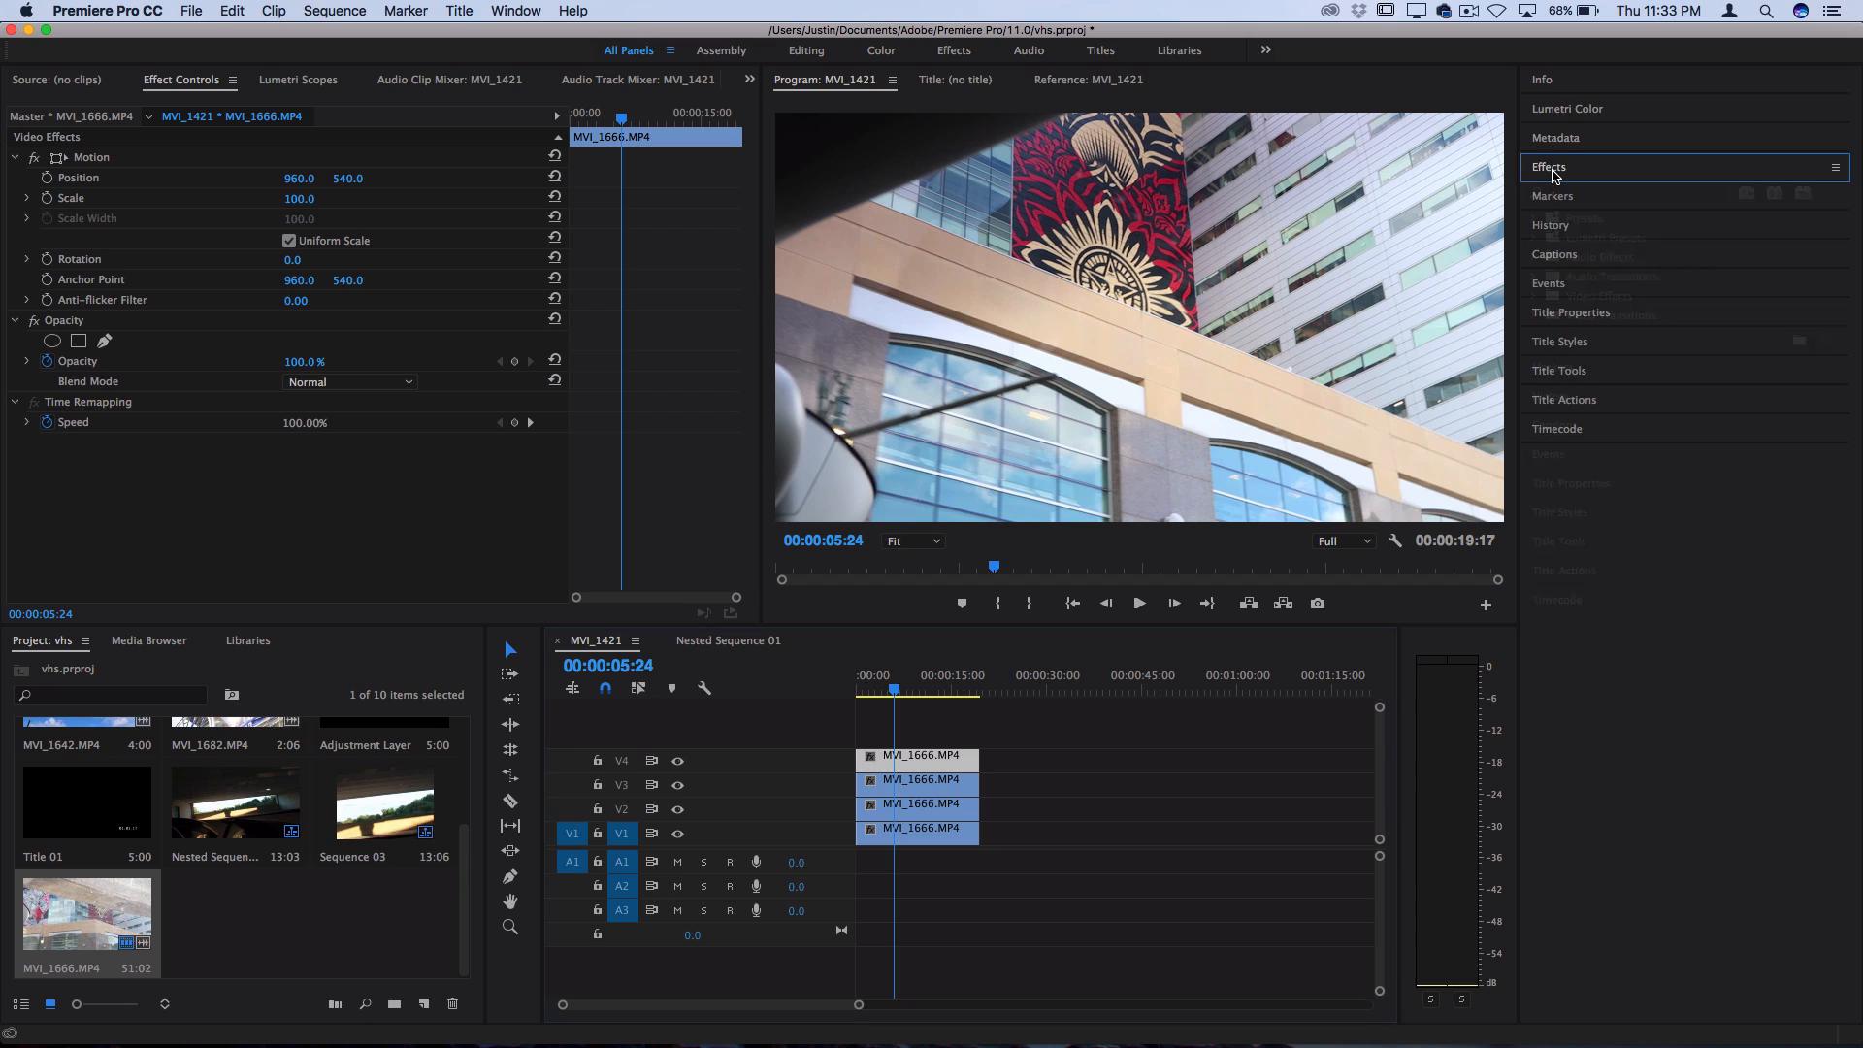
{"action": "left_click", "coordinate": [1552, 170]}
{"action": "left_click", "coordinate": [1580, 194]}
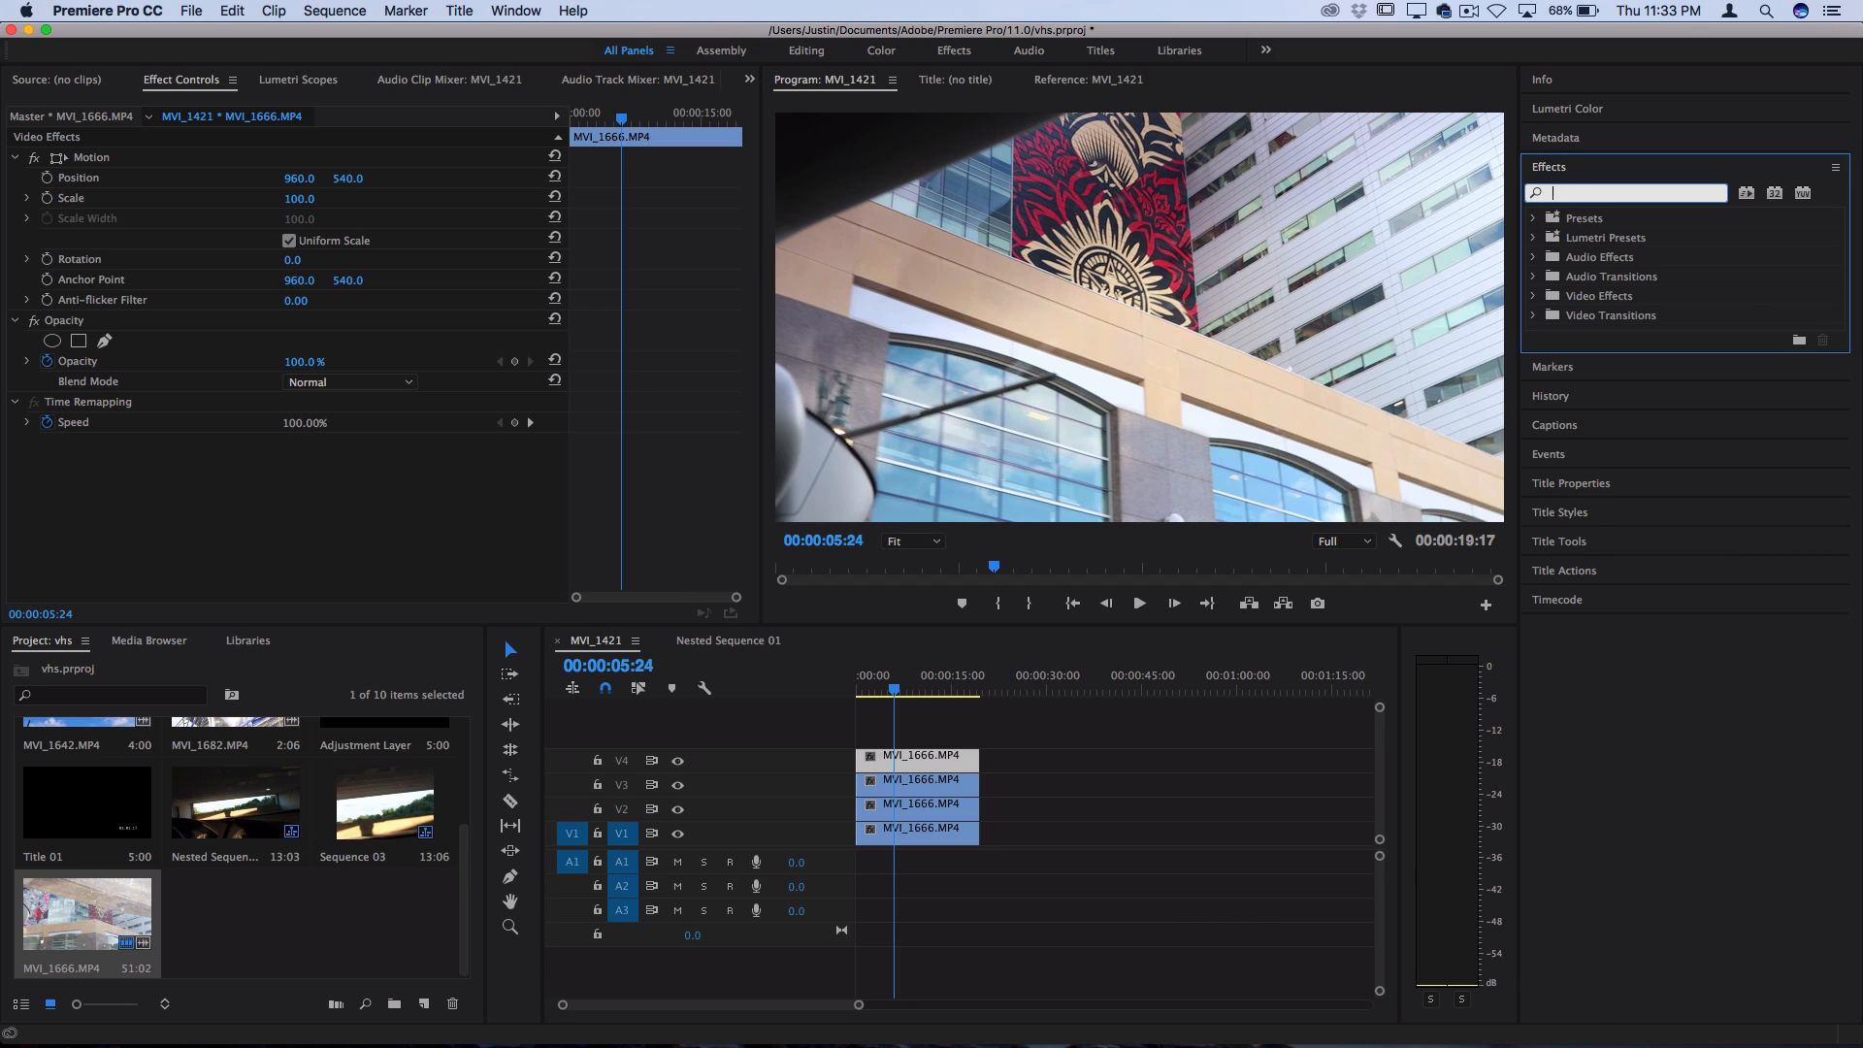
{"action": "type", "text": "arith"}
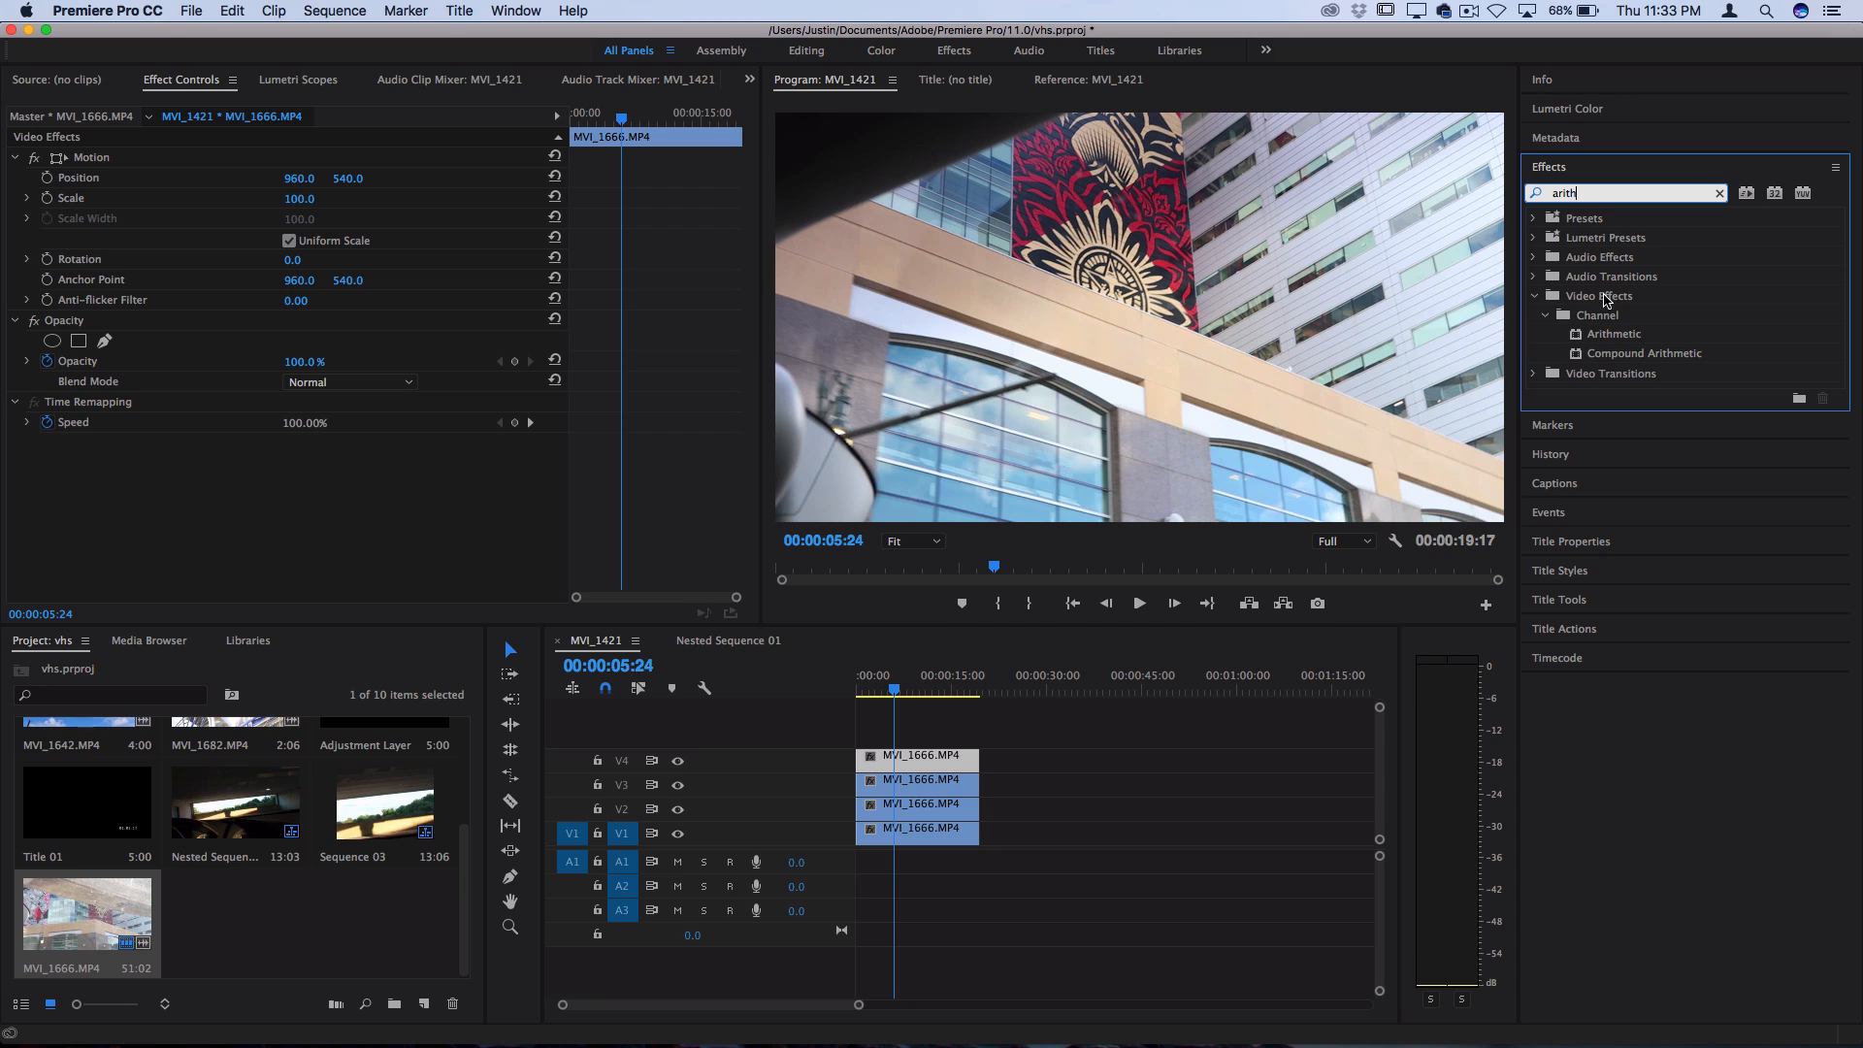
{"action": "left_click_drag", "start_coordinate": [1621, 337], "coordinate": [925, 758]}
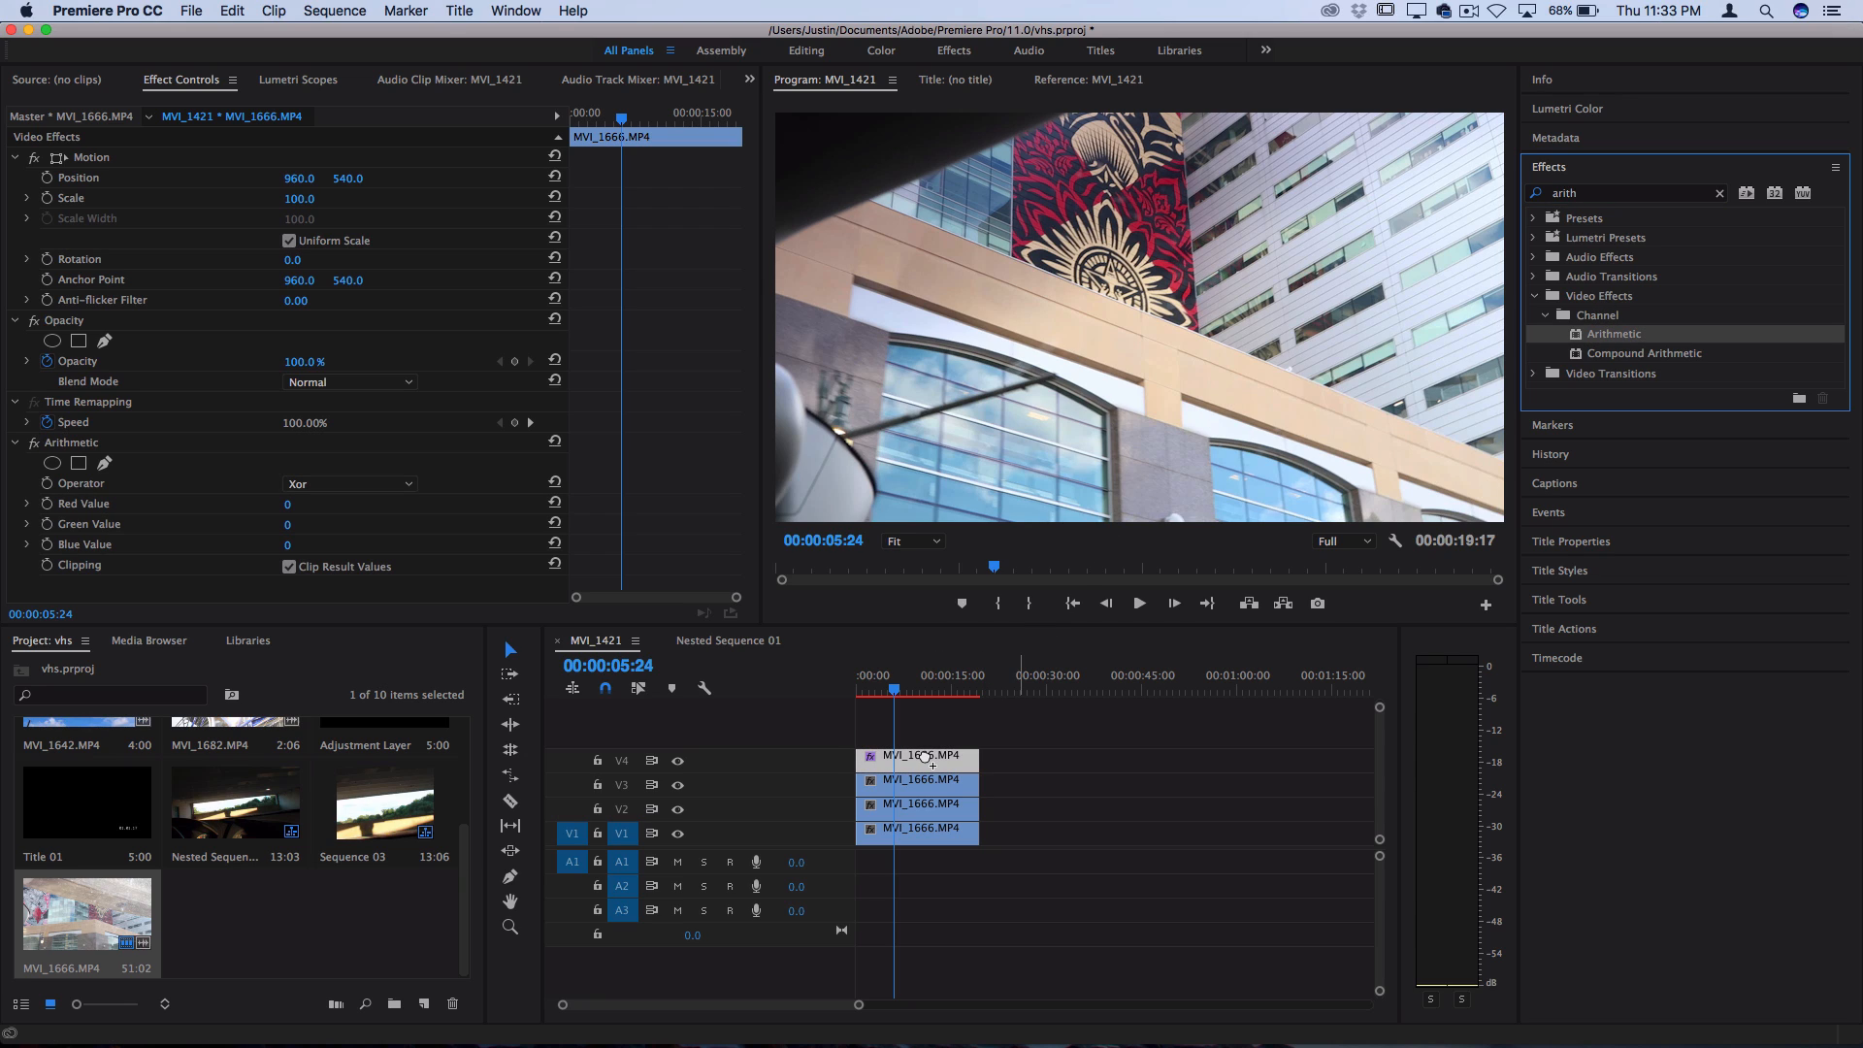
Set the V4 clip's Arithmetic operator to Max with Red Value 255, and its blend mode to Linear Dodge (Add)
{"action": "left_click", "coordinate": [365, 485]}
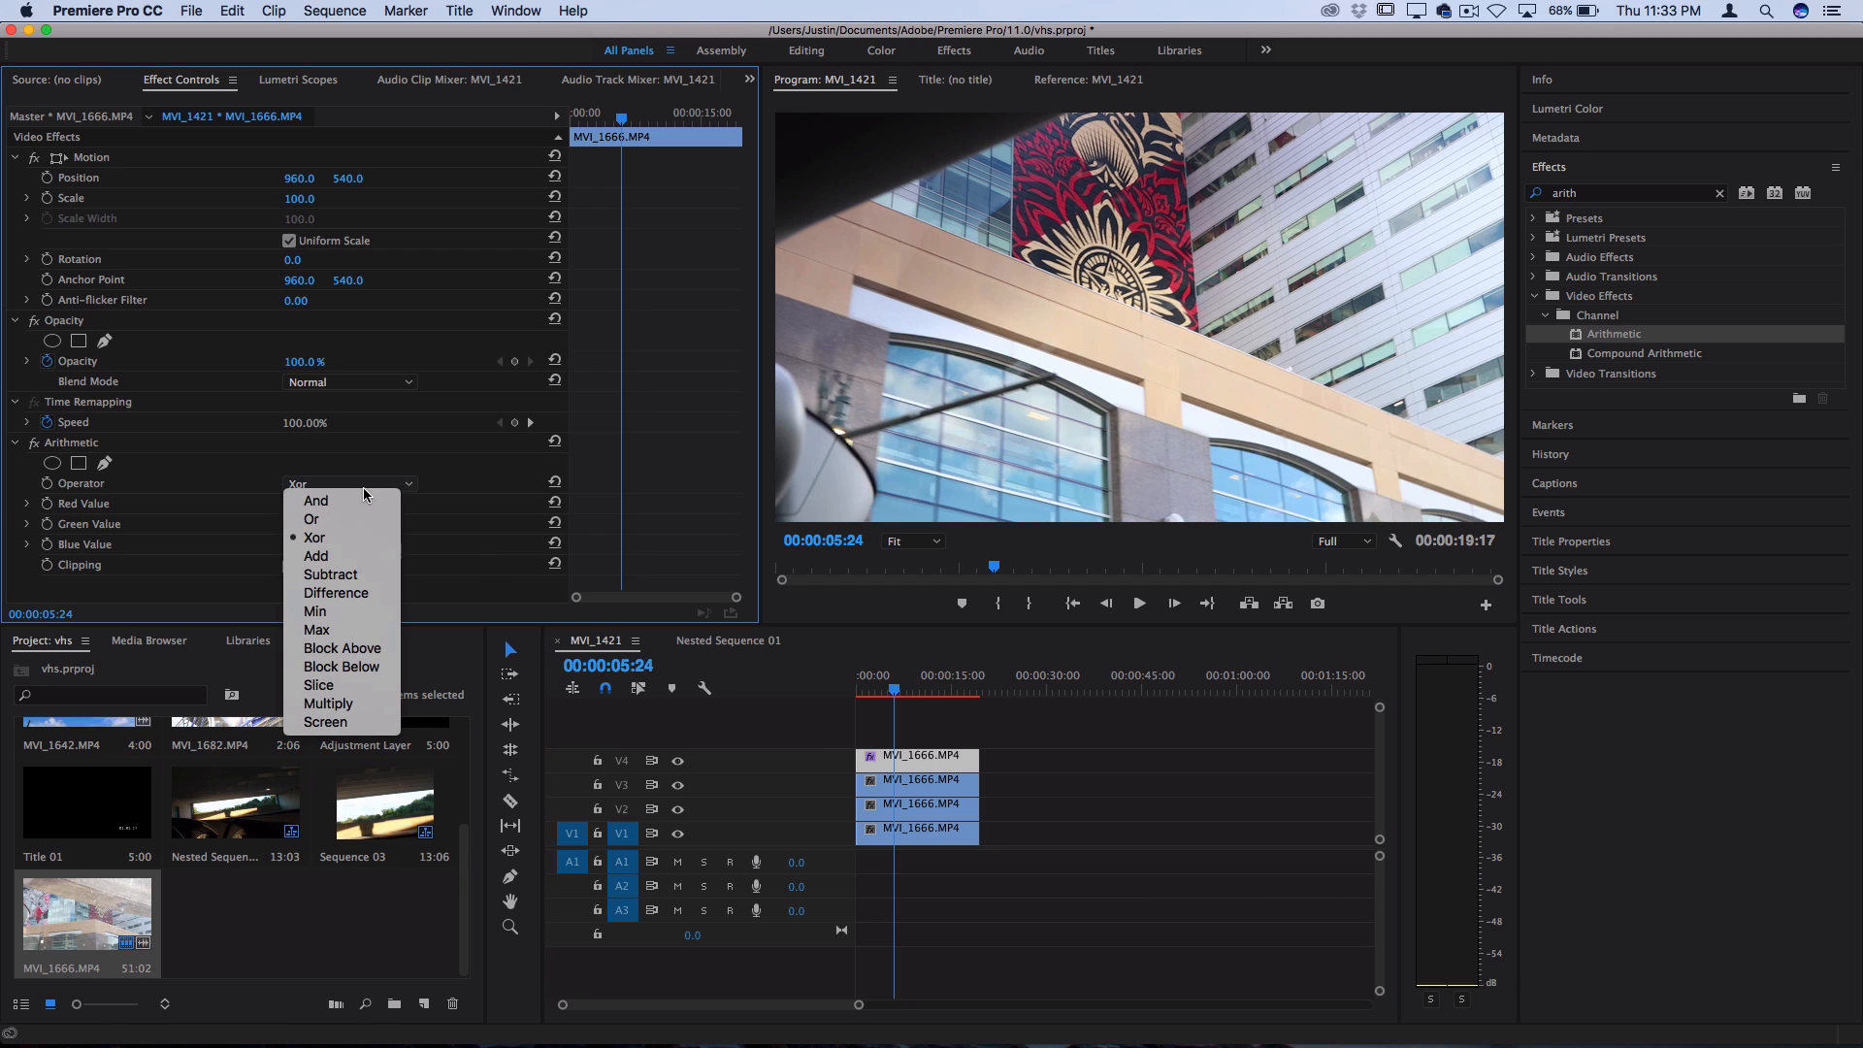
{"action": "left_click", "coordinate": [319, 630]}
{"action": "left_click", "coordinate": [289, 503]}
{"action": "type", "text": "255"}
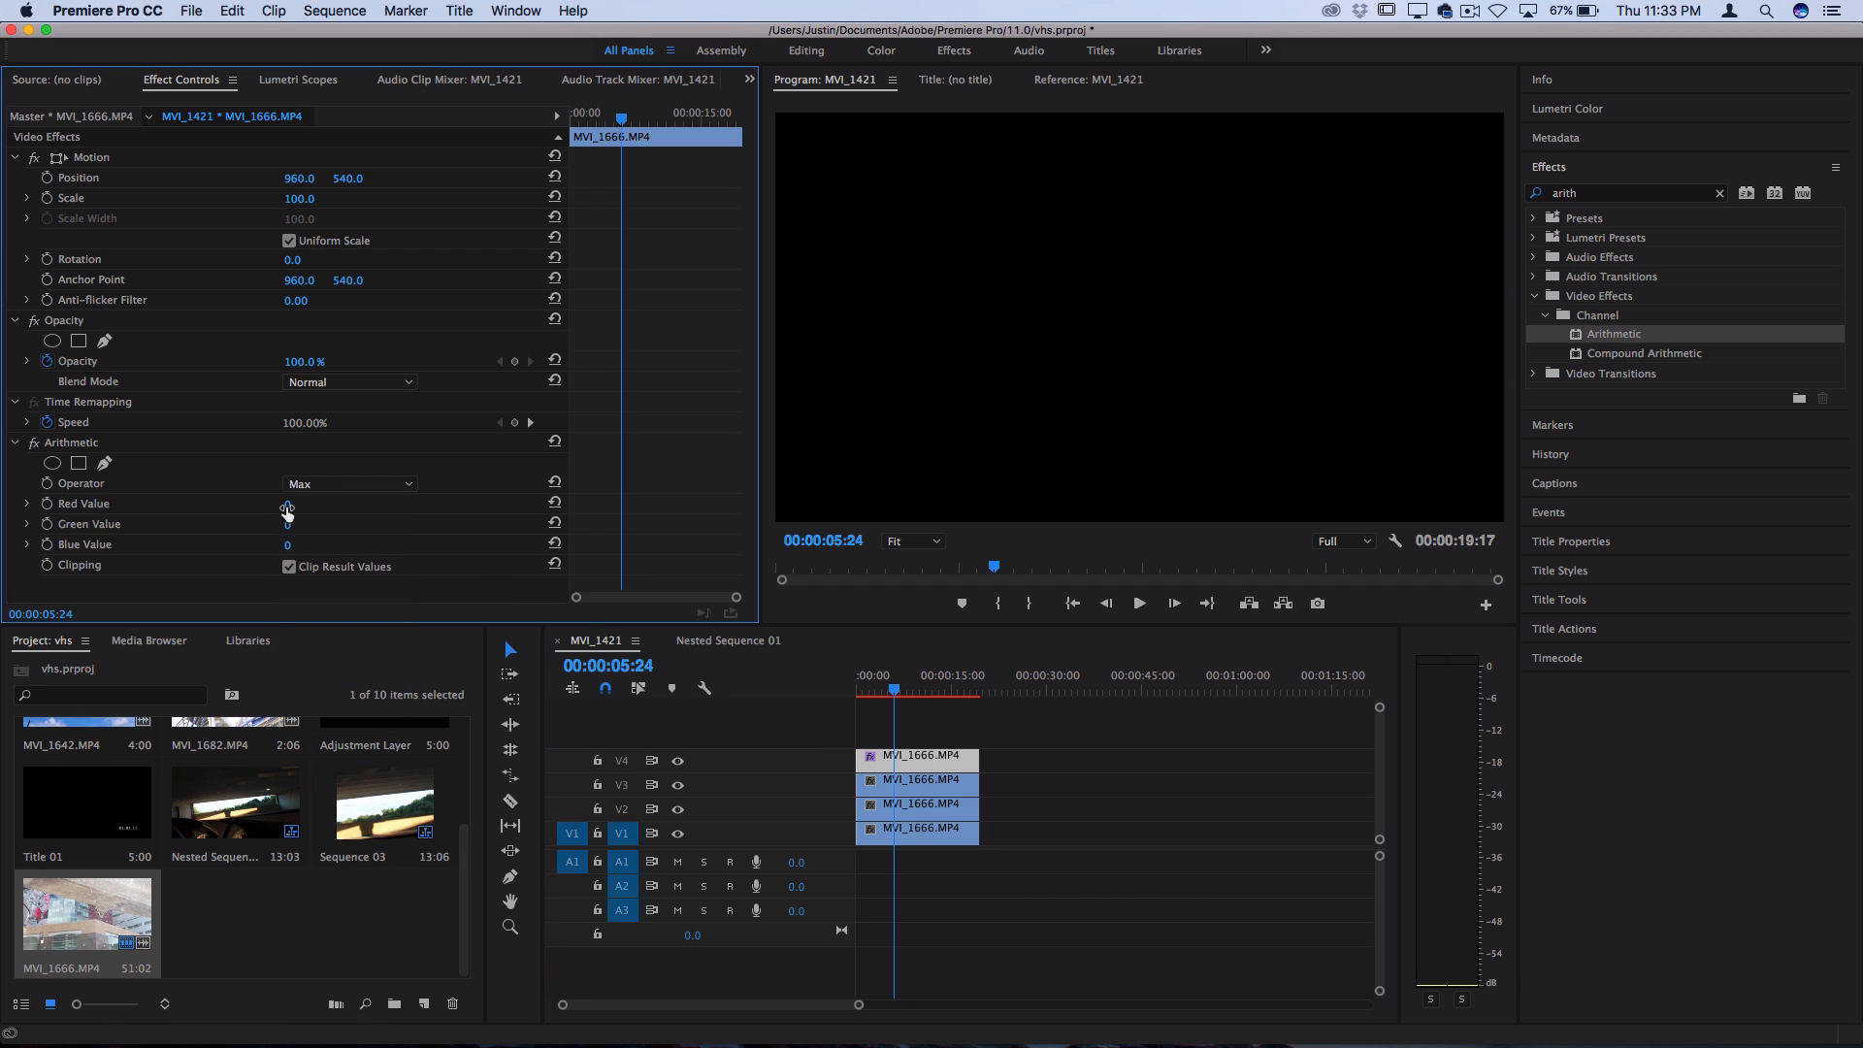
{"action": "key", "text": "Return"}
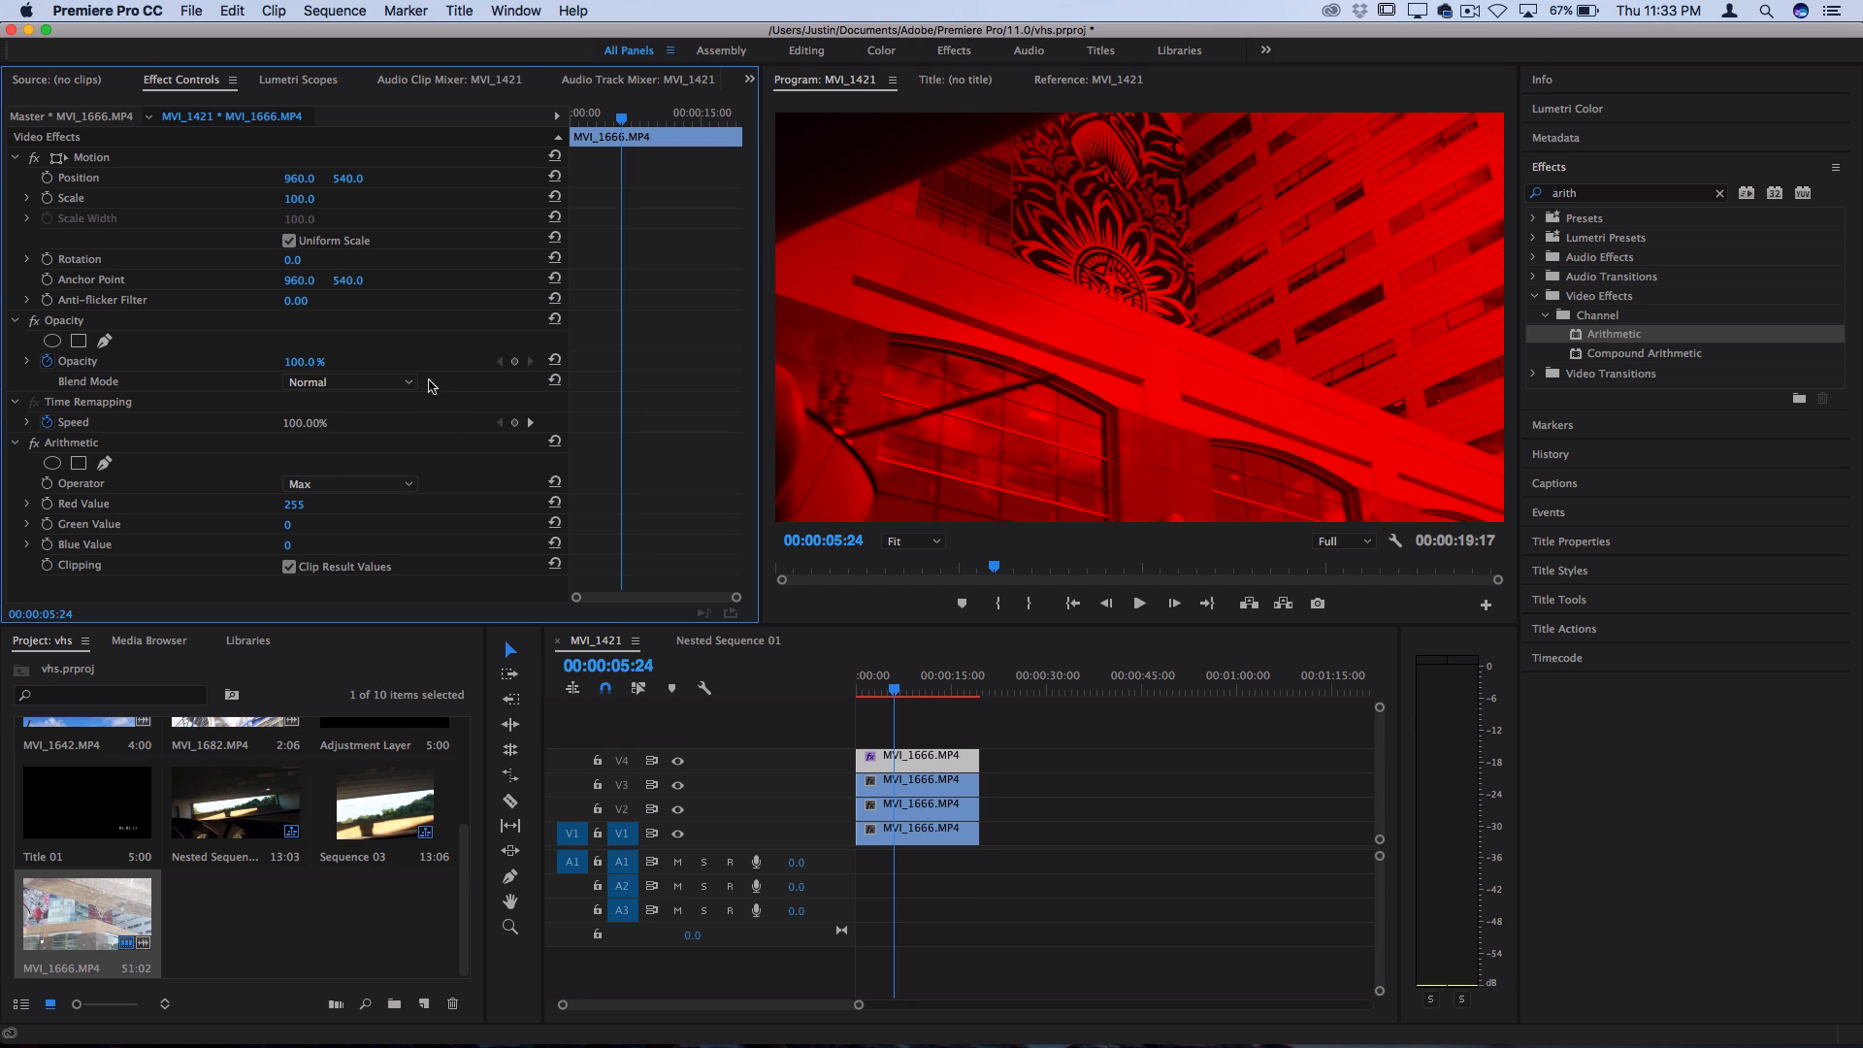
{"action": "left_click", "coordinate": [386, 384]}
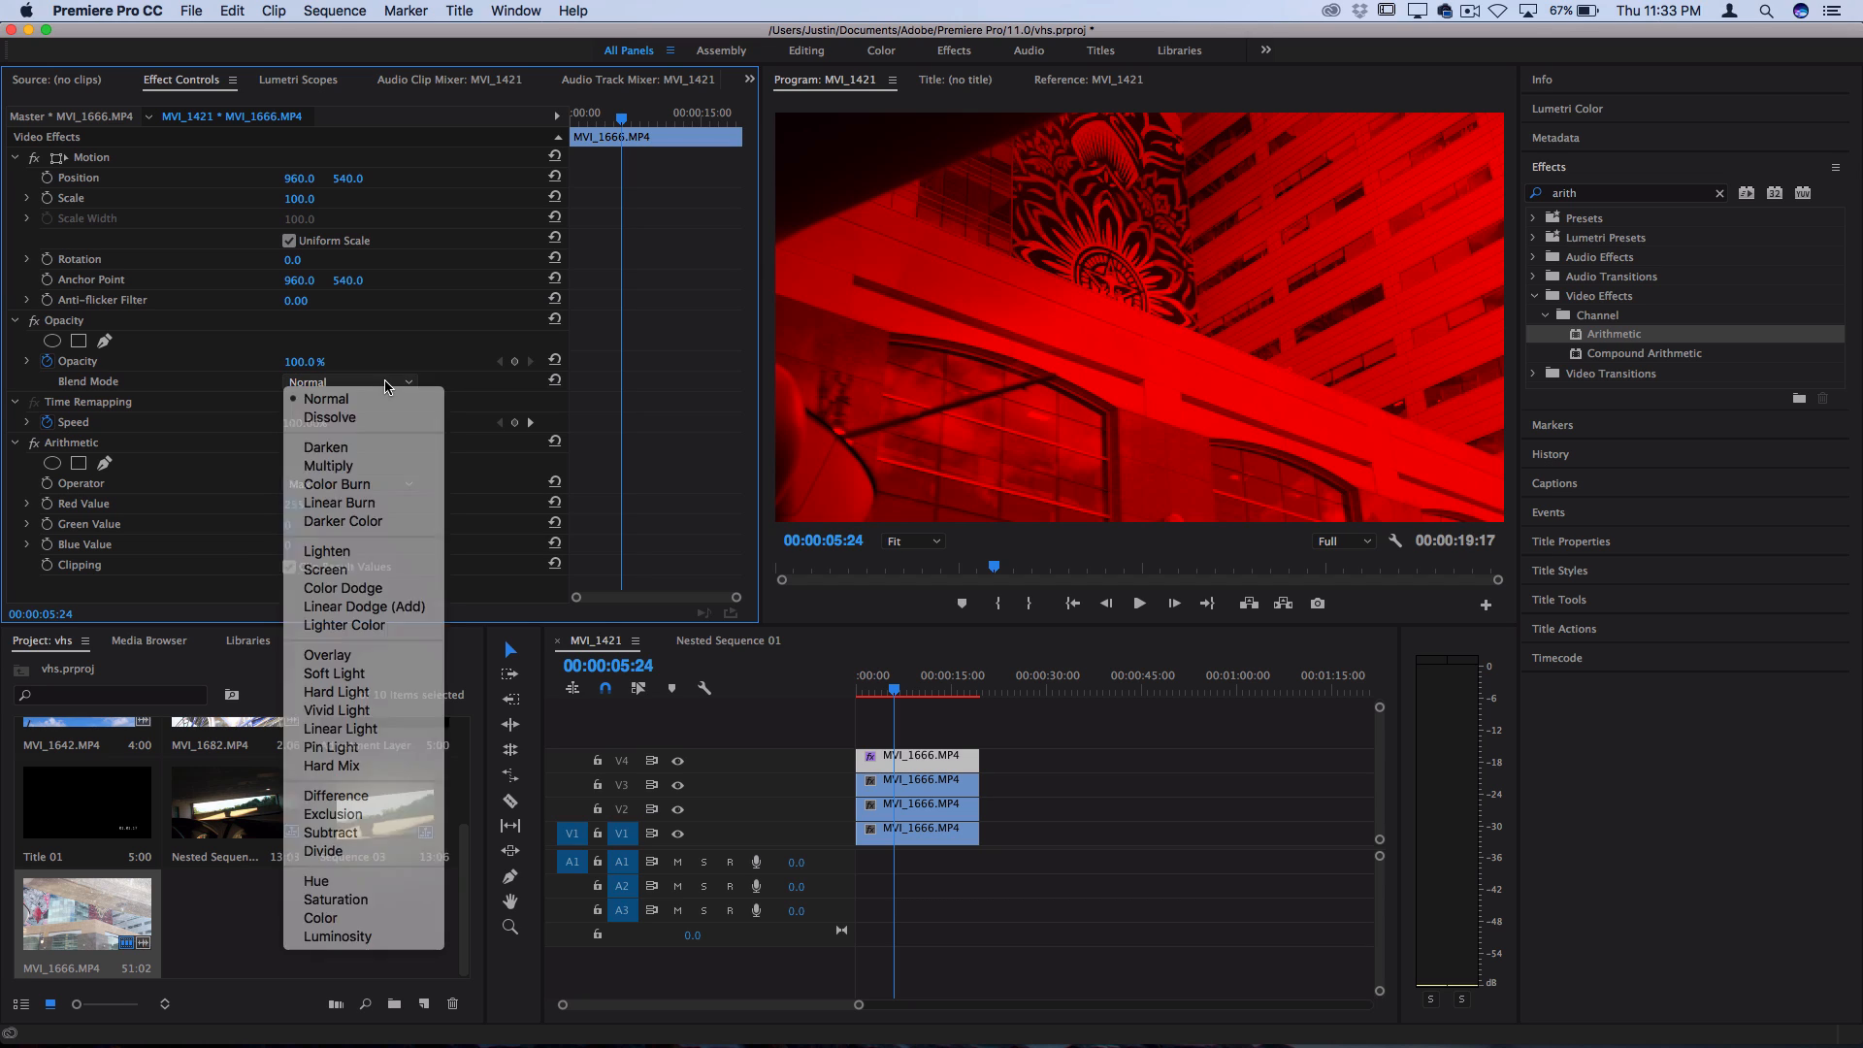
{"action": "left_click", "coordinate": [390, 608]}
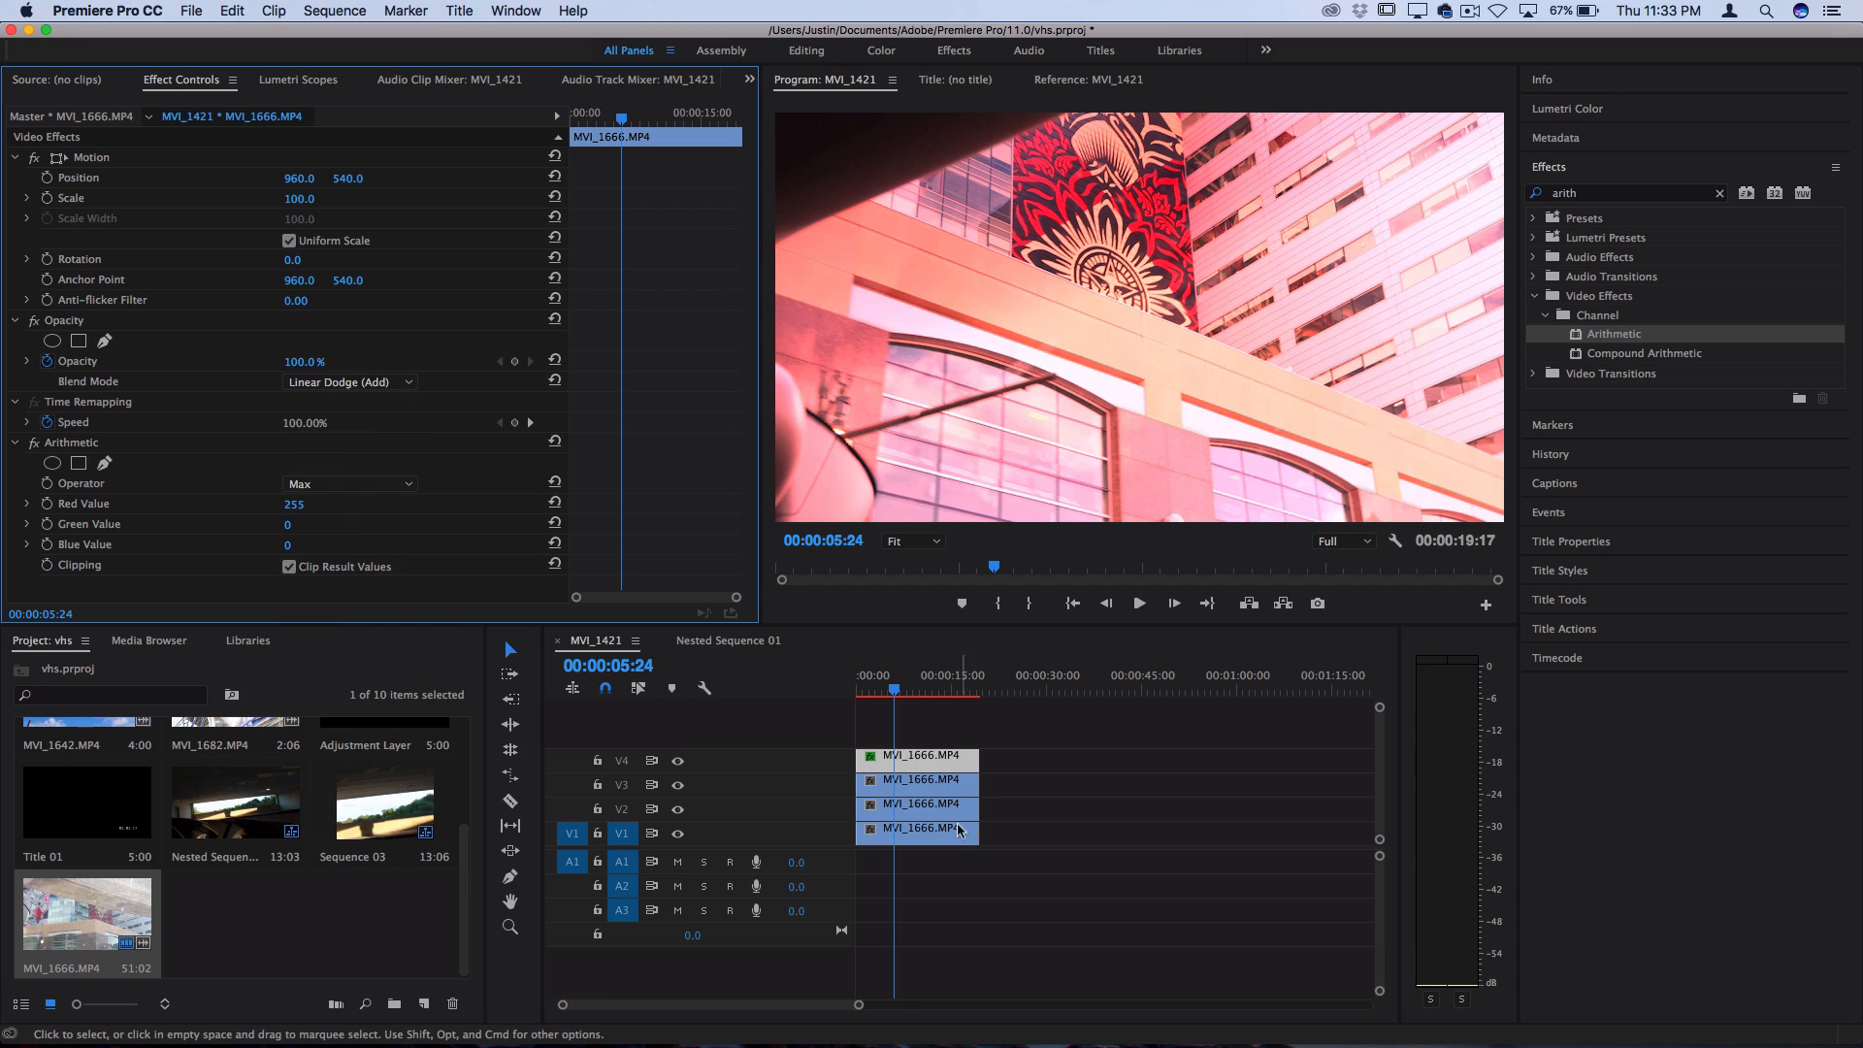
Apply the Arithmetic effect to the MVI_1666.MP4 copy on track V3
{"action": "left_click", "coordinate": [938, 786]}
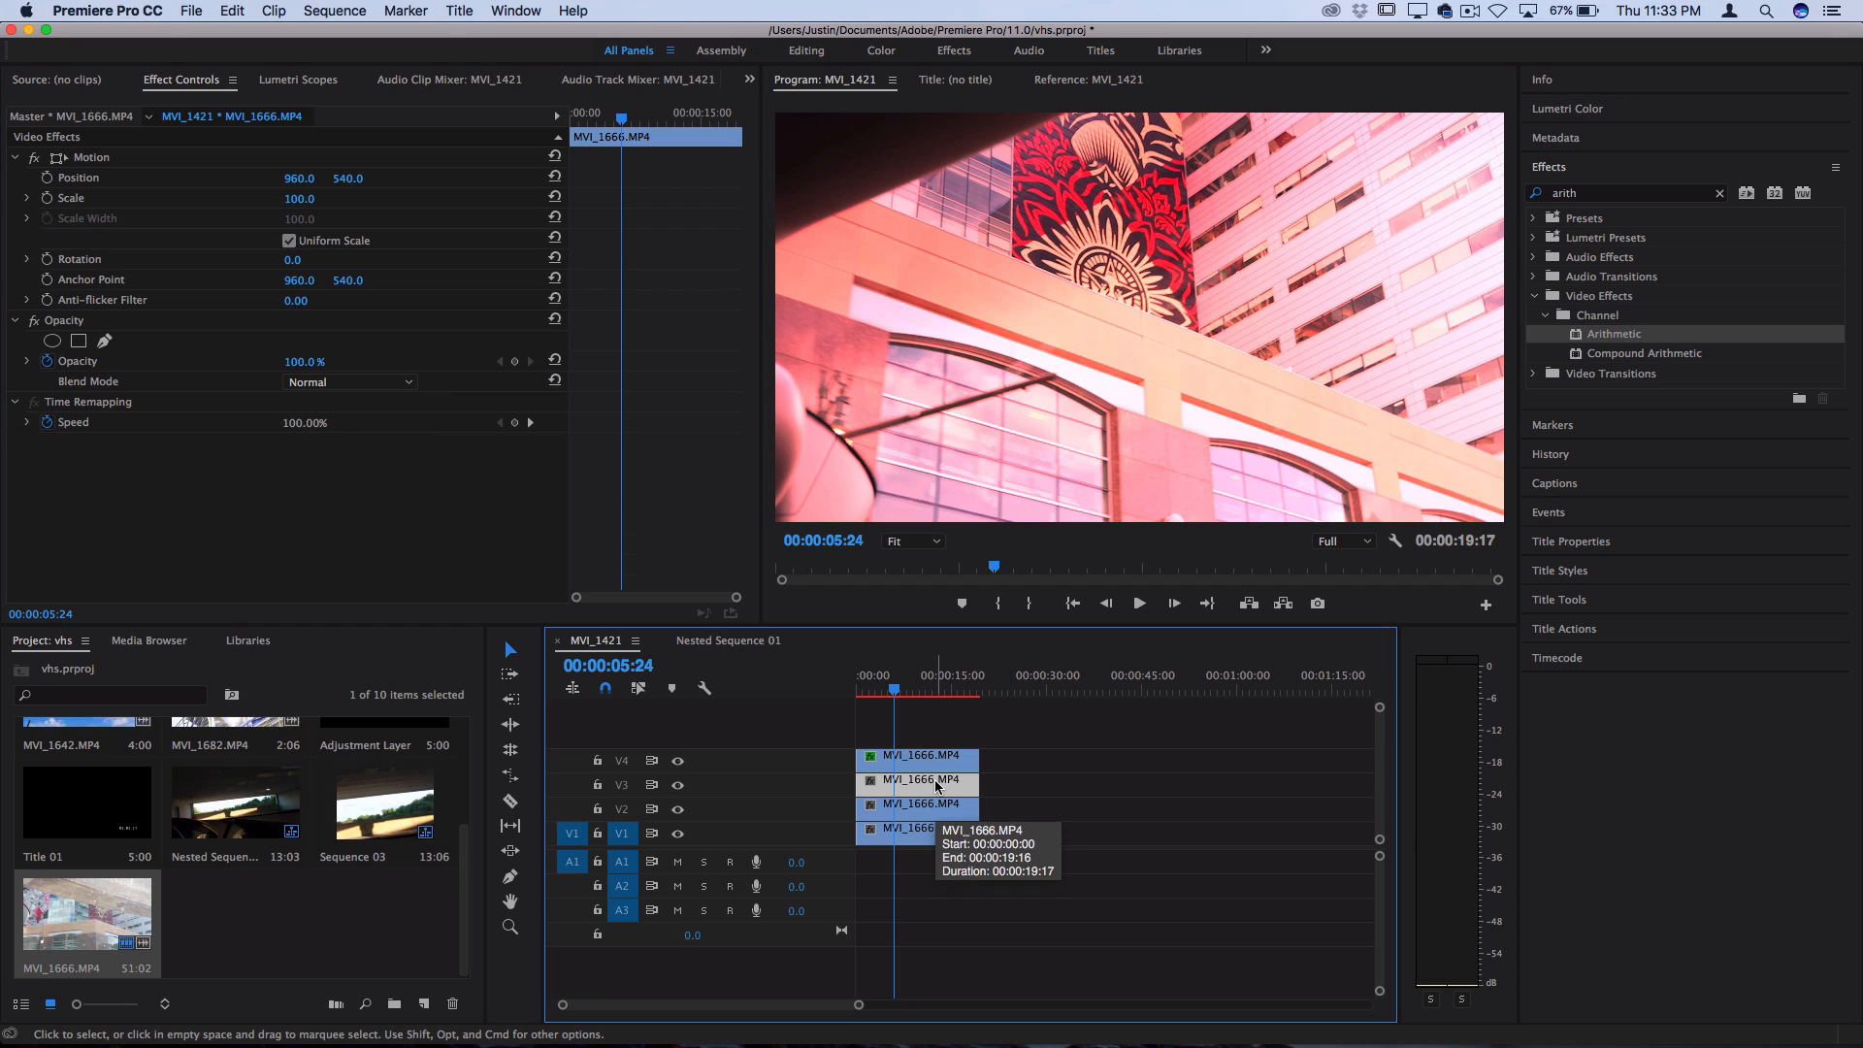
{"action": "left_click", "coordinate": [1619, 336]}
{"action": "left_click_drag", "start_coordinate": [1619, 336], "coordinate": [932, 784]}
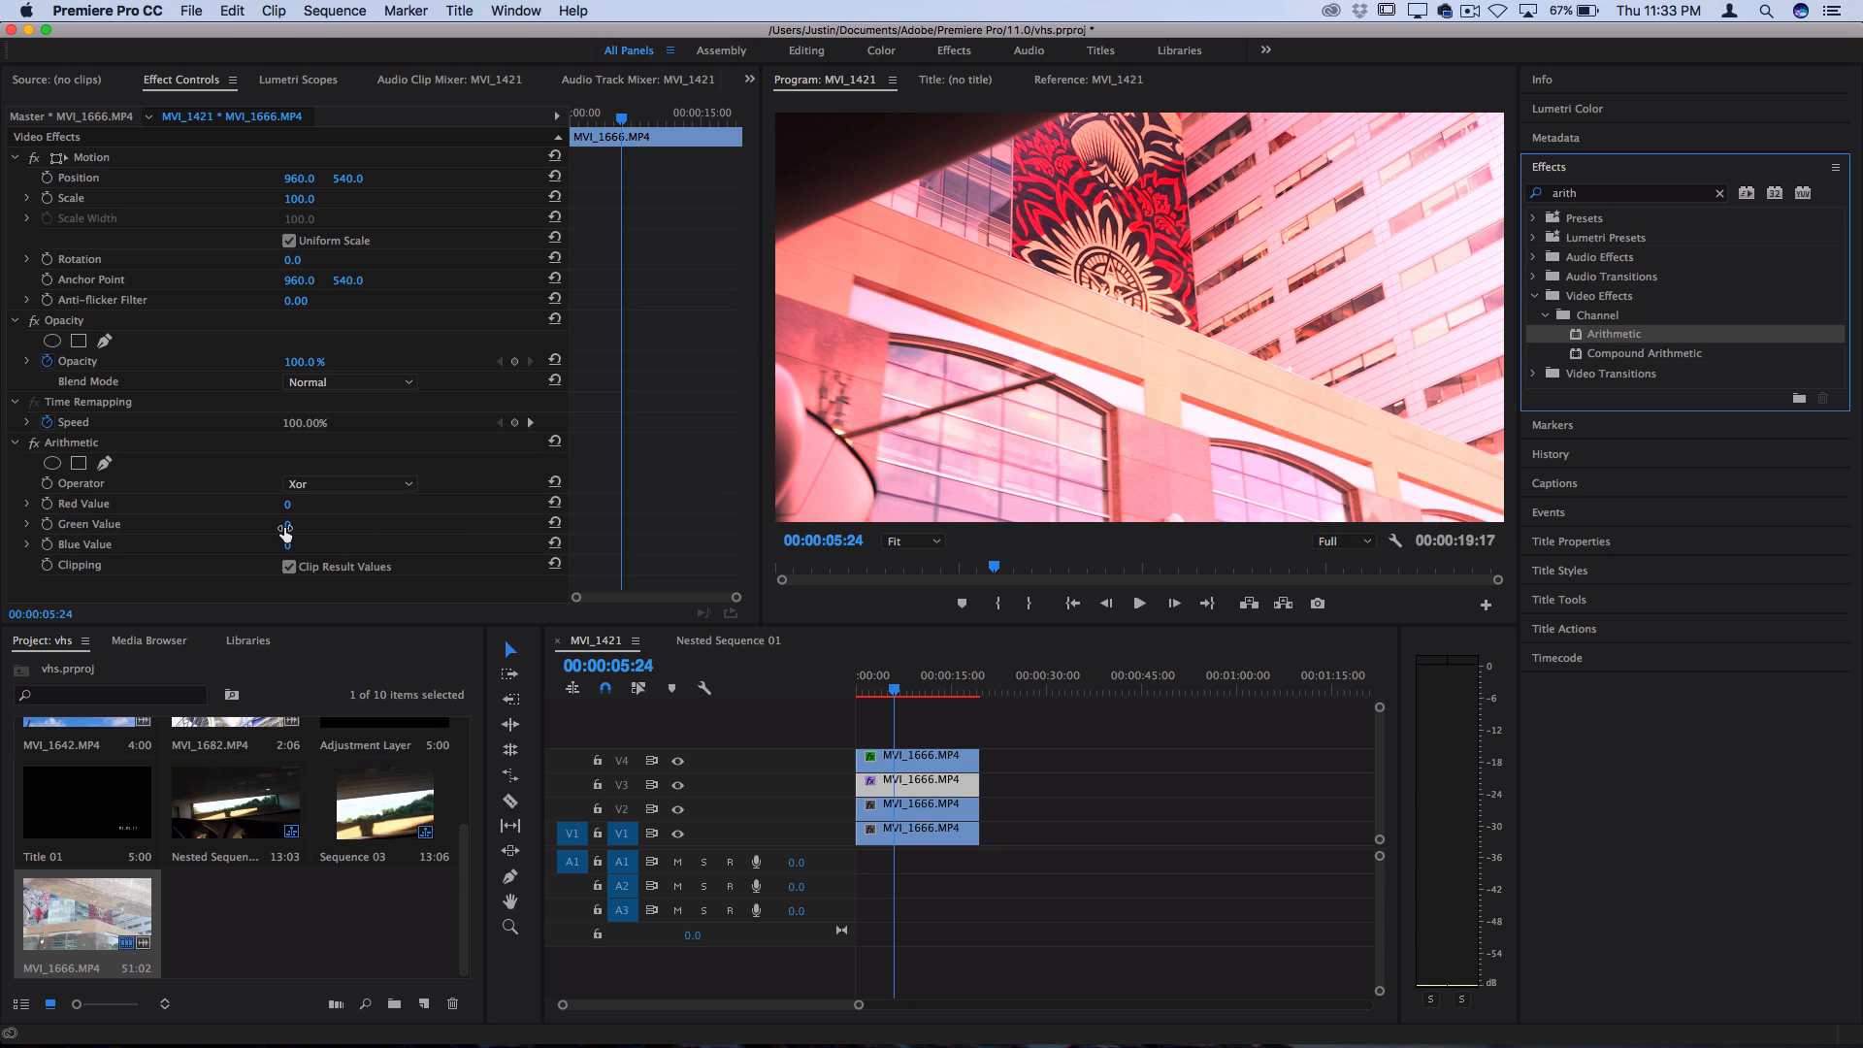
Set the V3 clip's Arithmetic operator to Max with Green Value 255, and its blend mode to Linear Dodge (Add)
{"action": "left_click_drag", "start_coordinate": [284, 532], "coordinate": [308, 529]}
{"action": "left_click", "coordinate": [326, 488]}
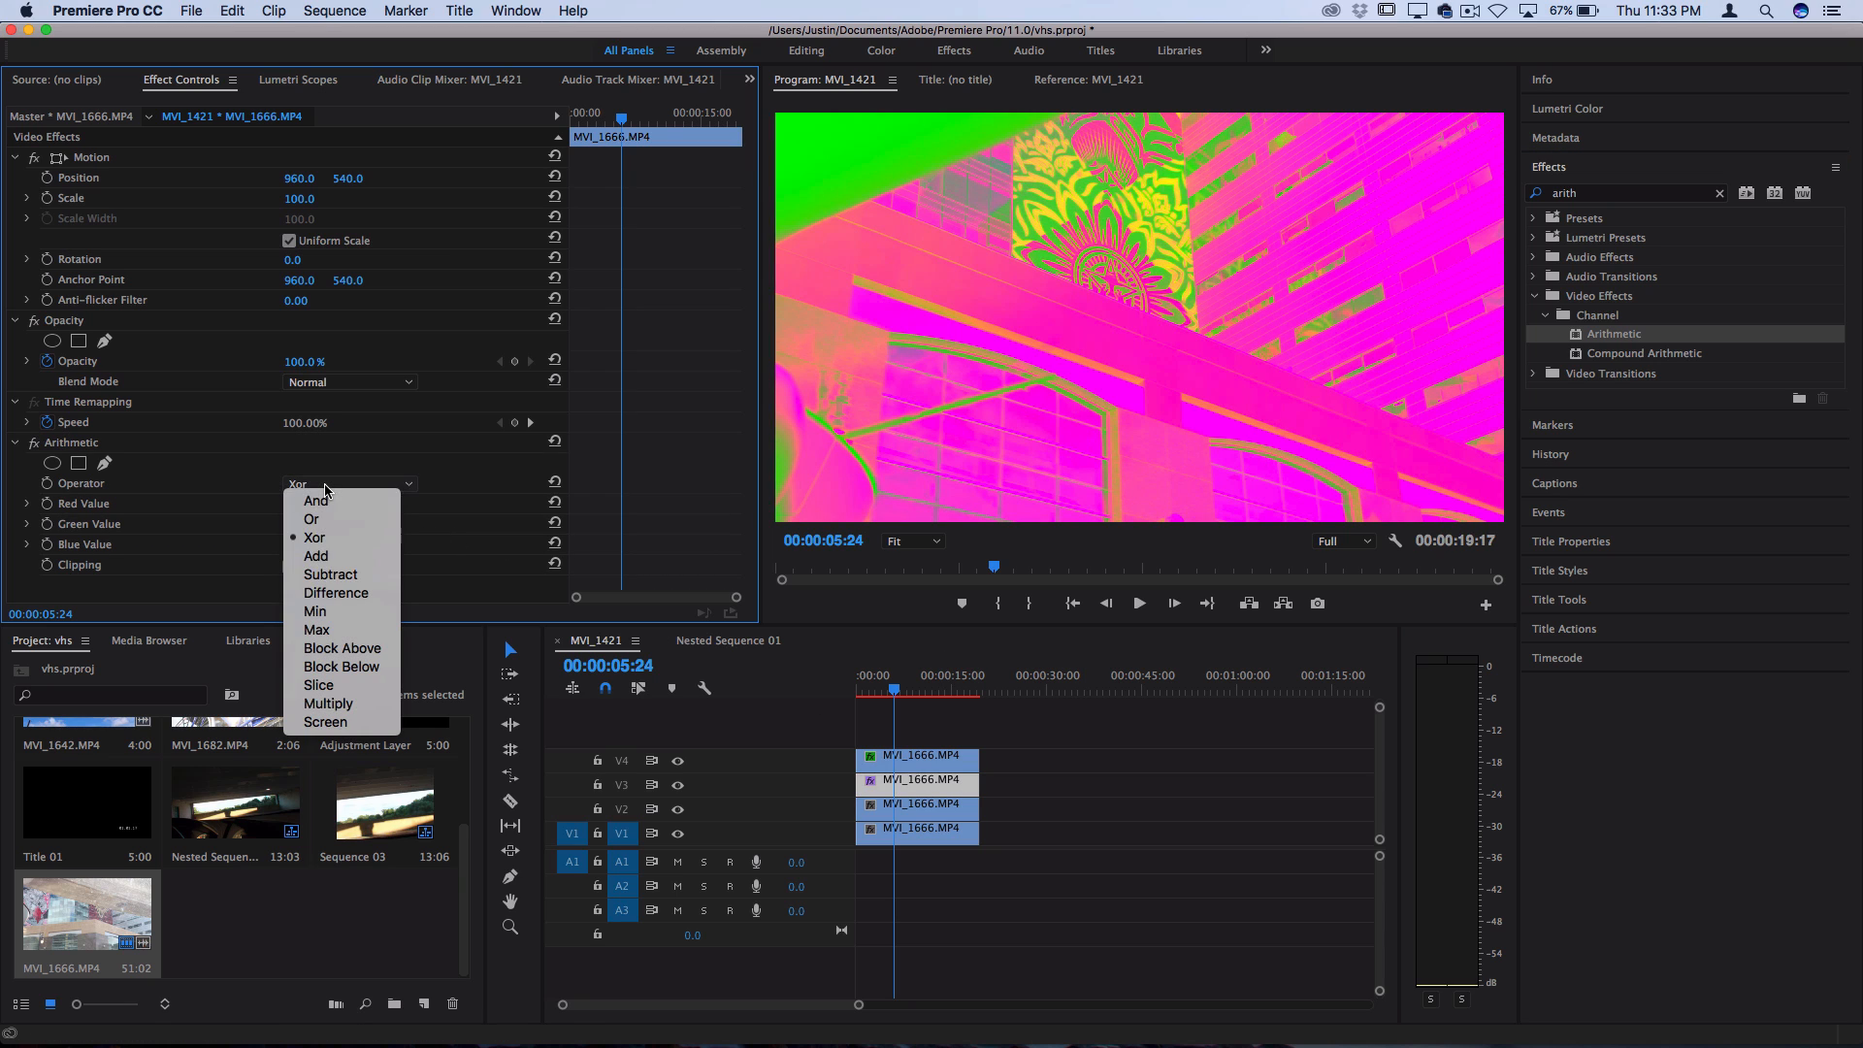
{"action": "left_click", "coordinate": [317, 631]}
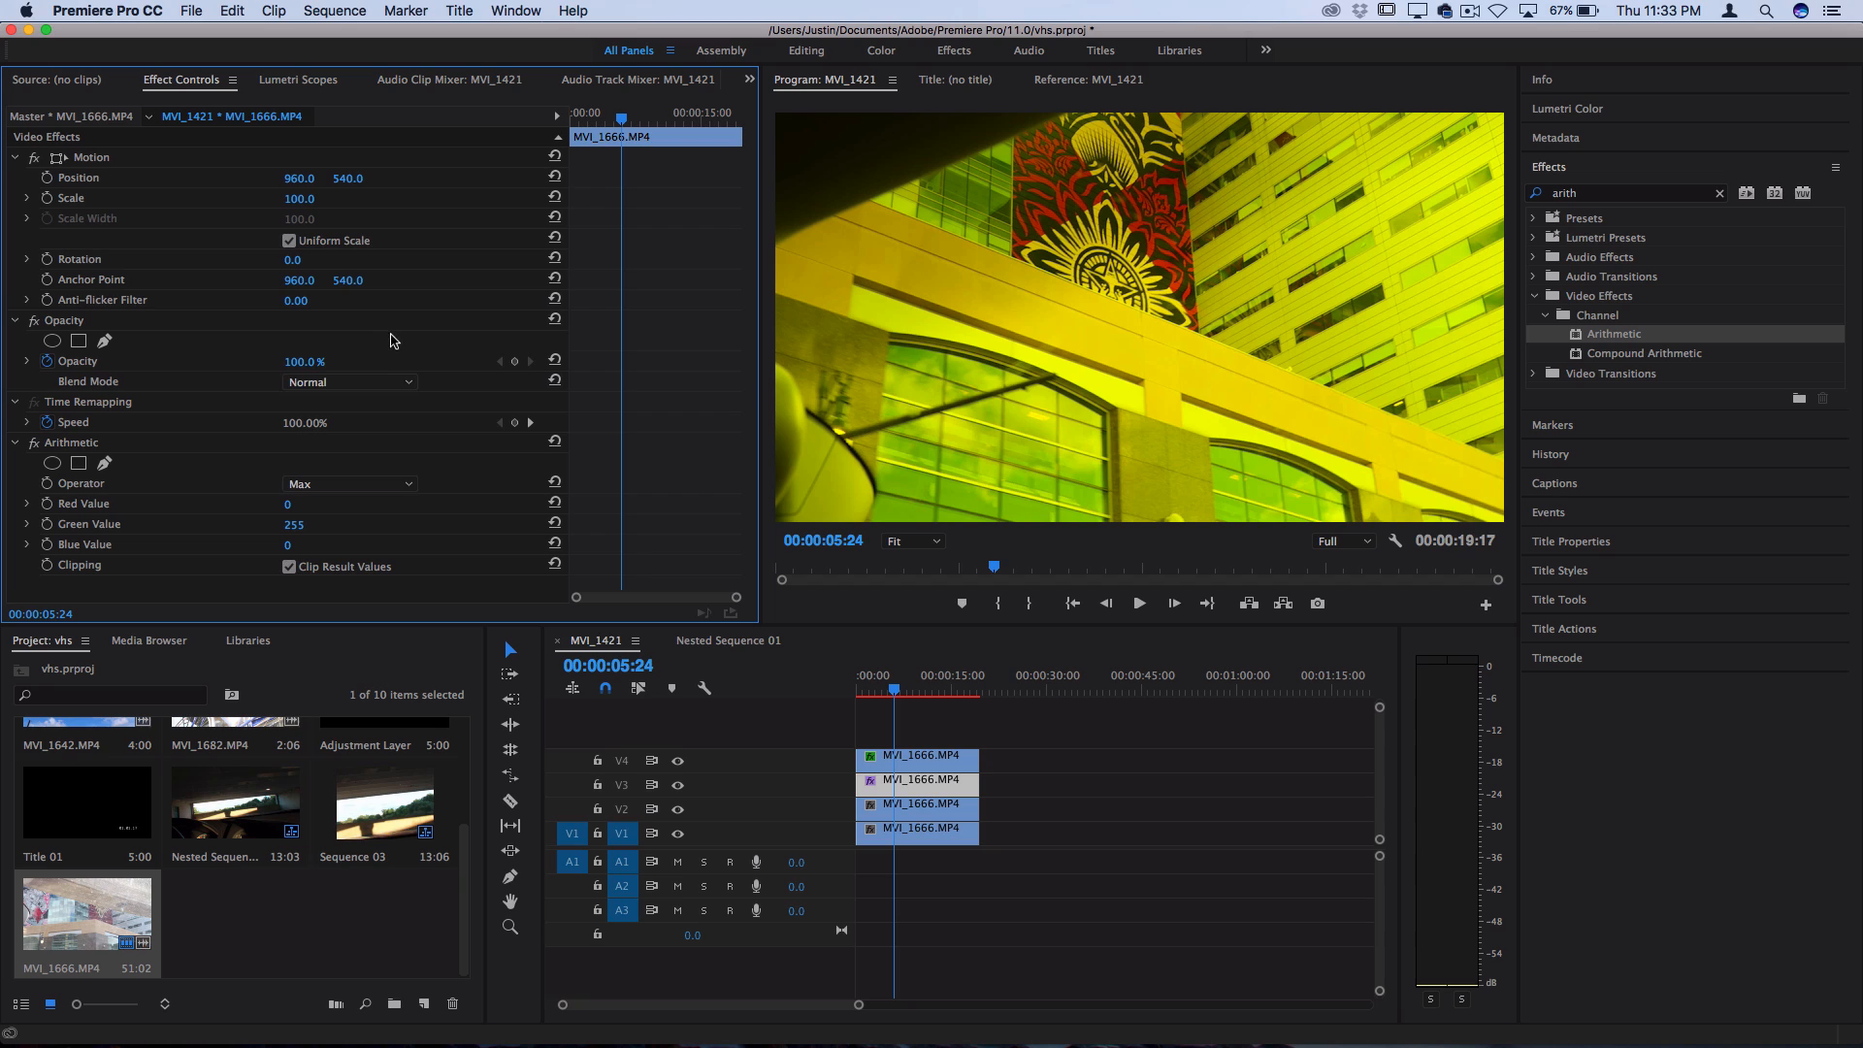
{"action": "left_click", "coordinate": [369, 383]}
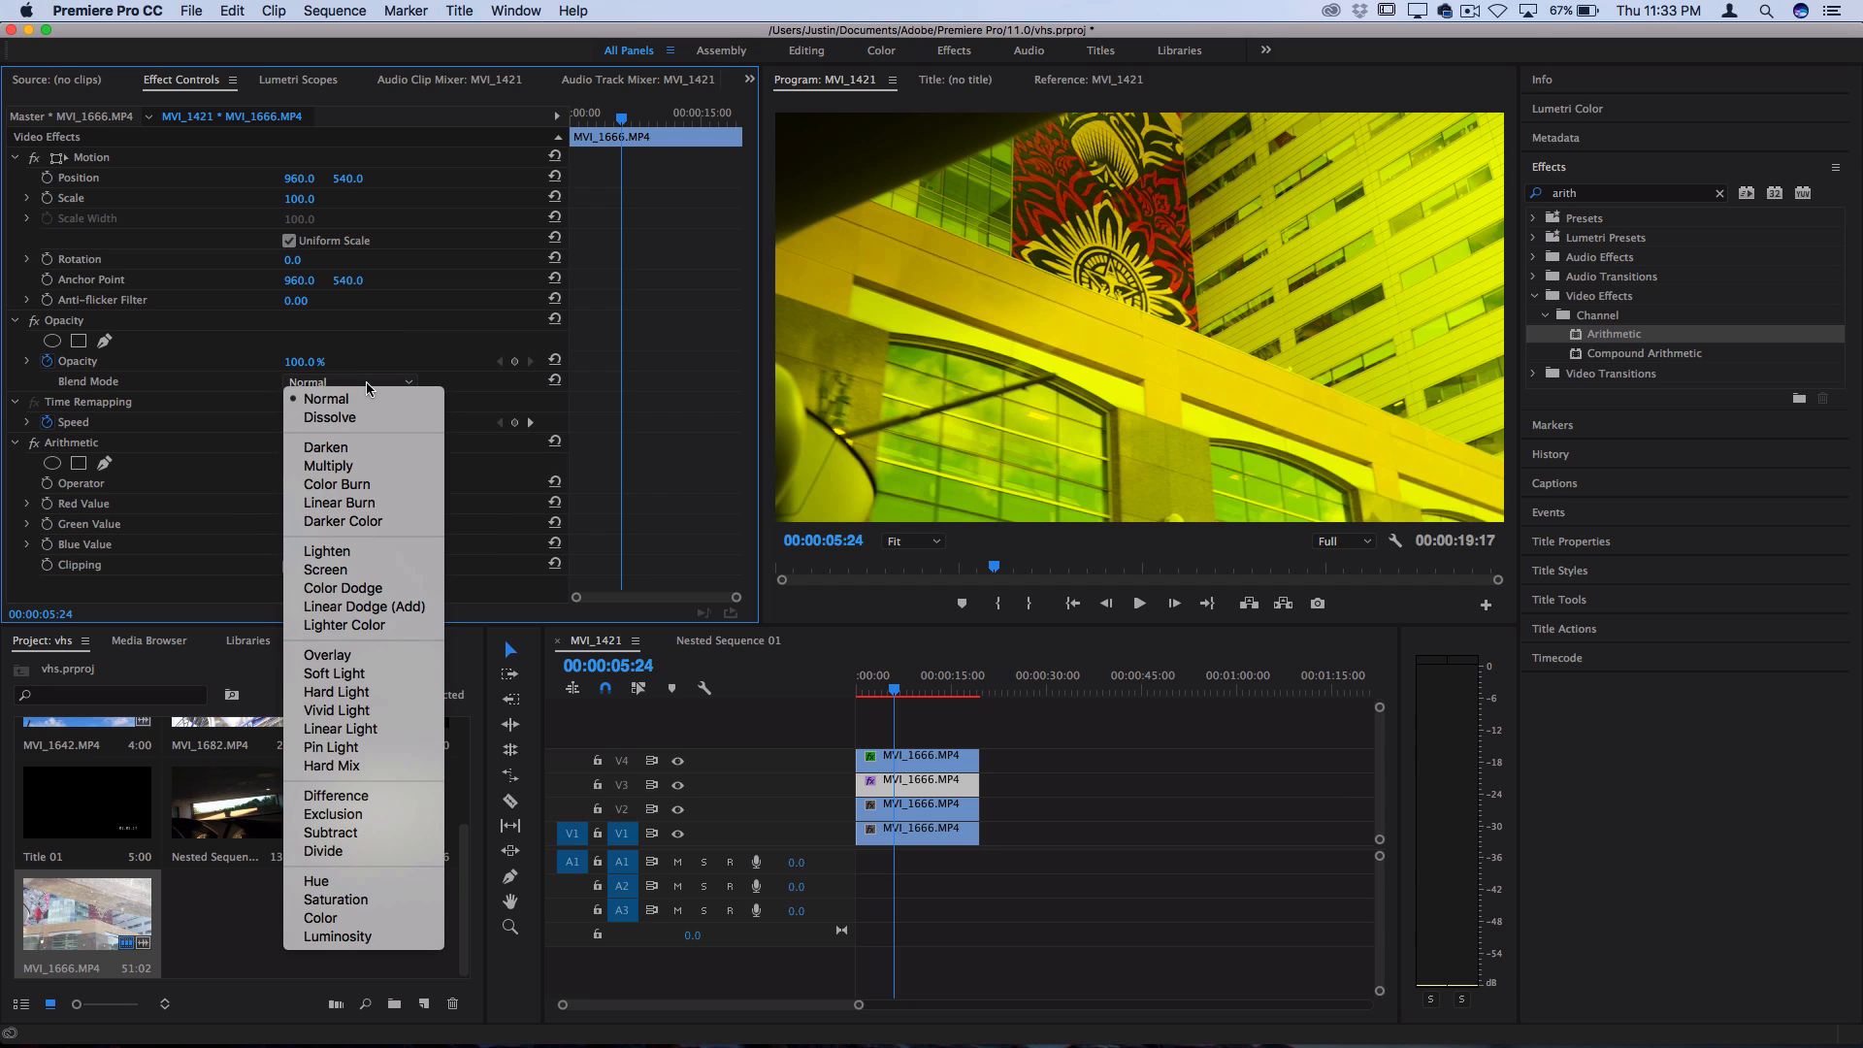
{"action": "left_click", "coordinate": [398, 609]}
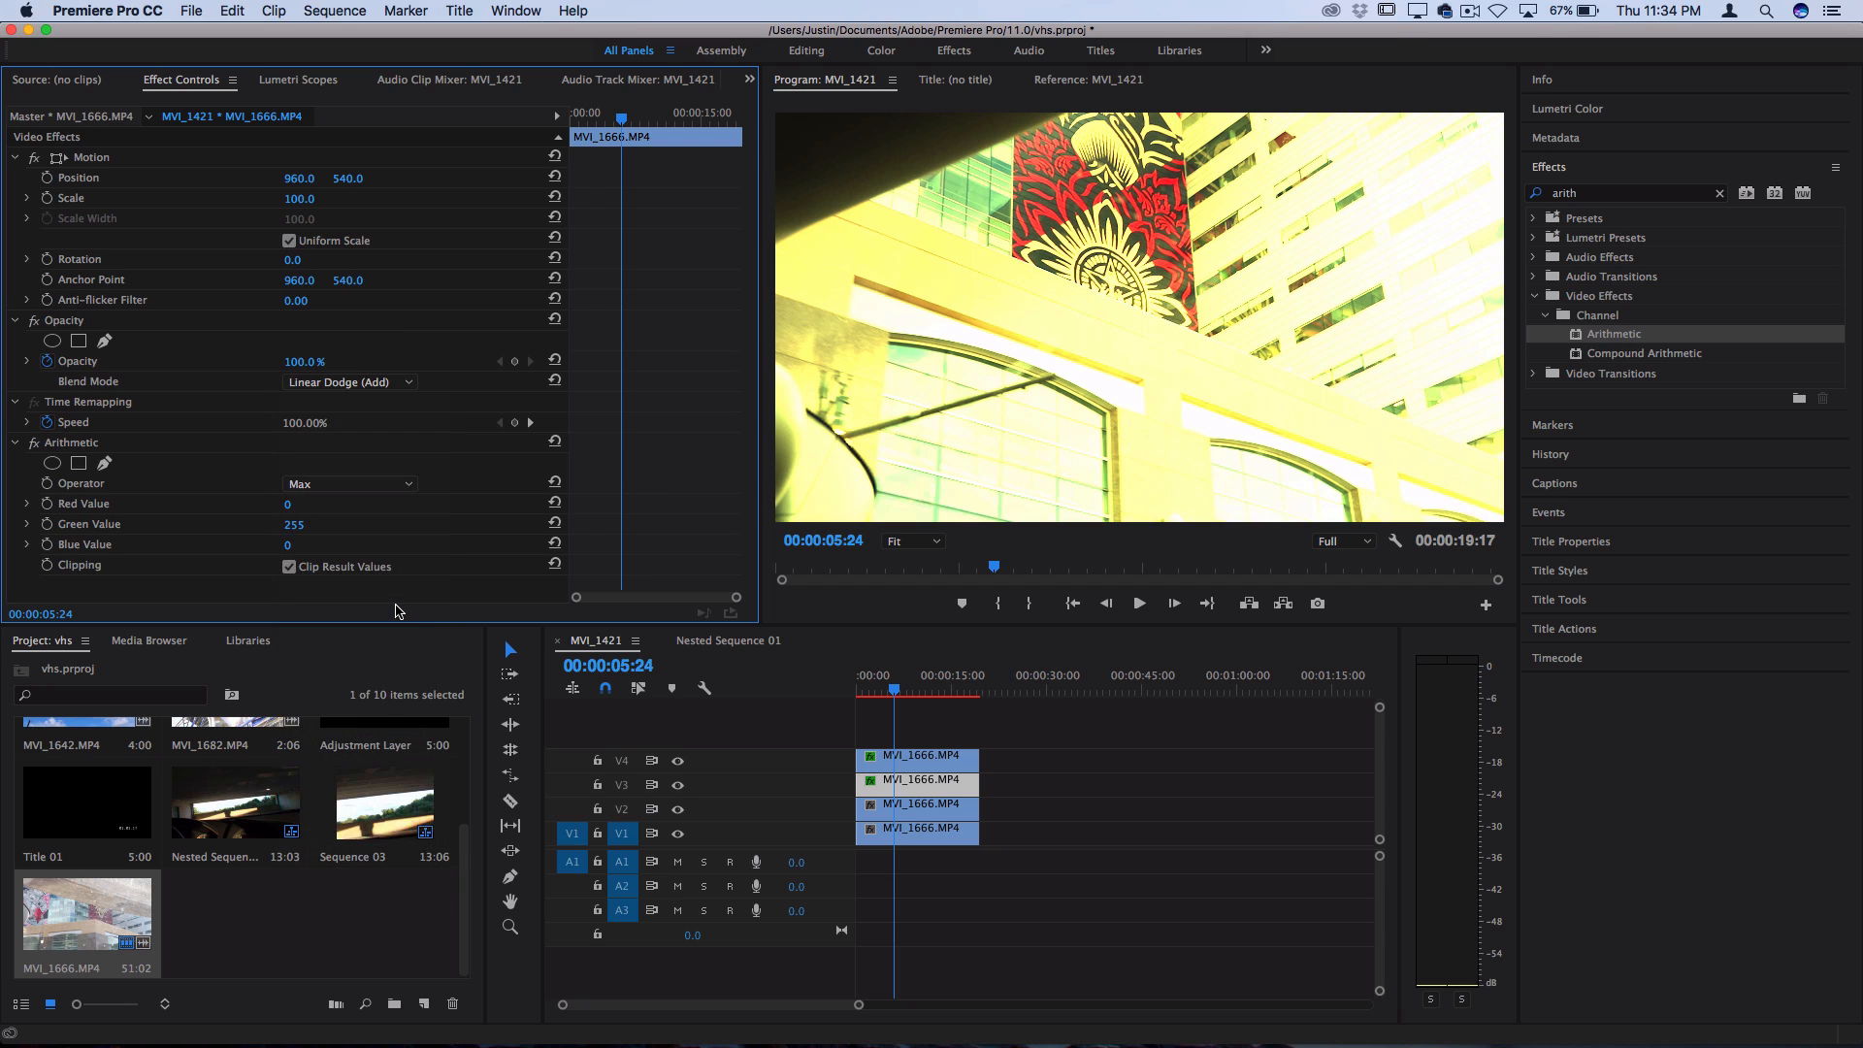
Apply Arithmetic to the V2 clip with operator Max and Blue Value 255, and briefly play back the sequence
{"action": "left_click", "coordinate": [920, 812]}
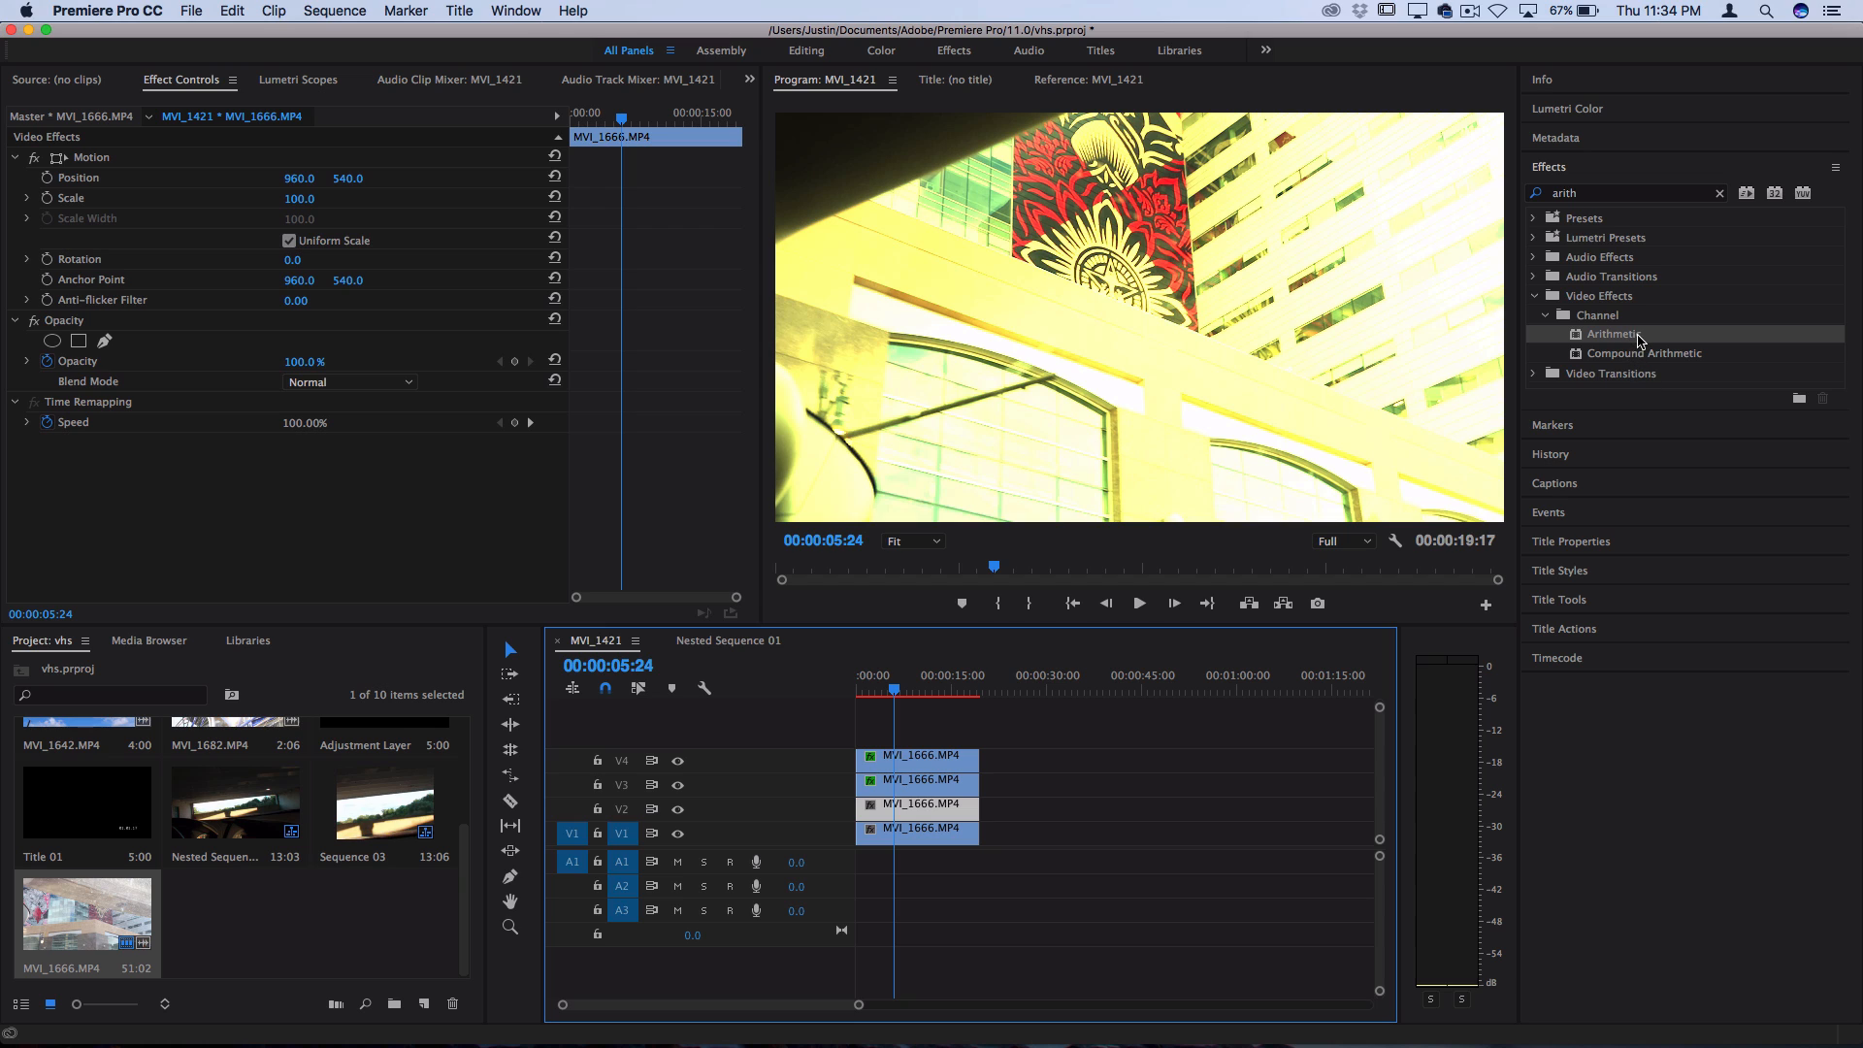
{"action": "left_click_drag", "start_coordinate": [1639, 337], "coordinate": [927, 810]}
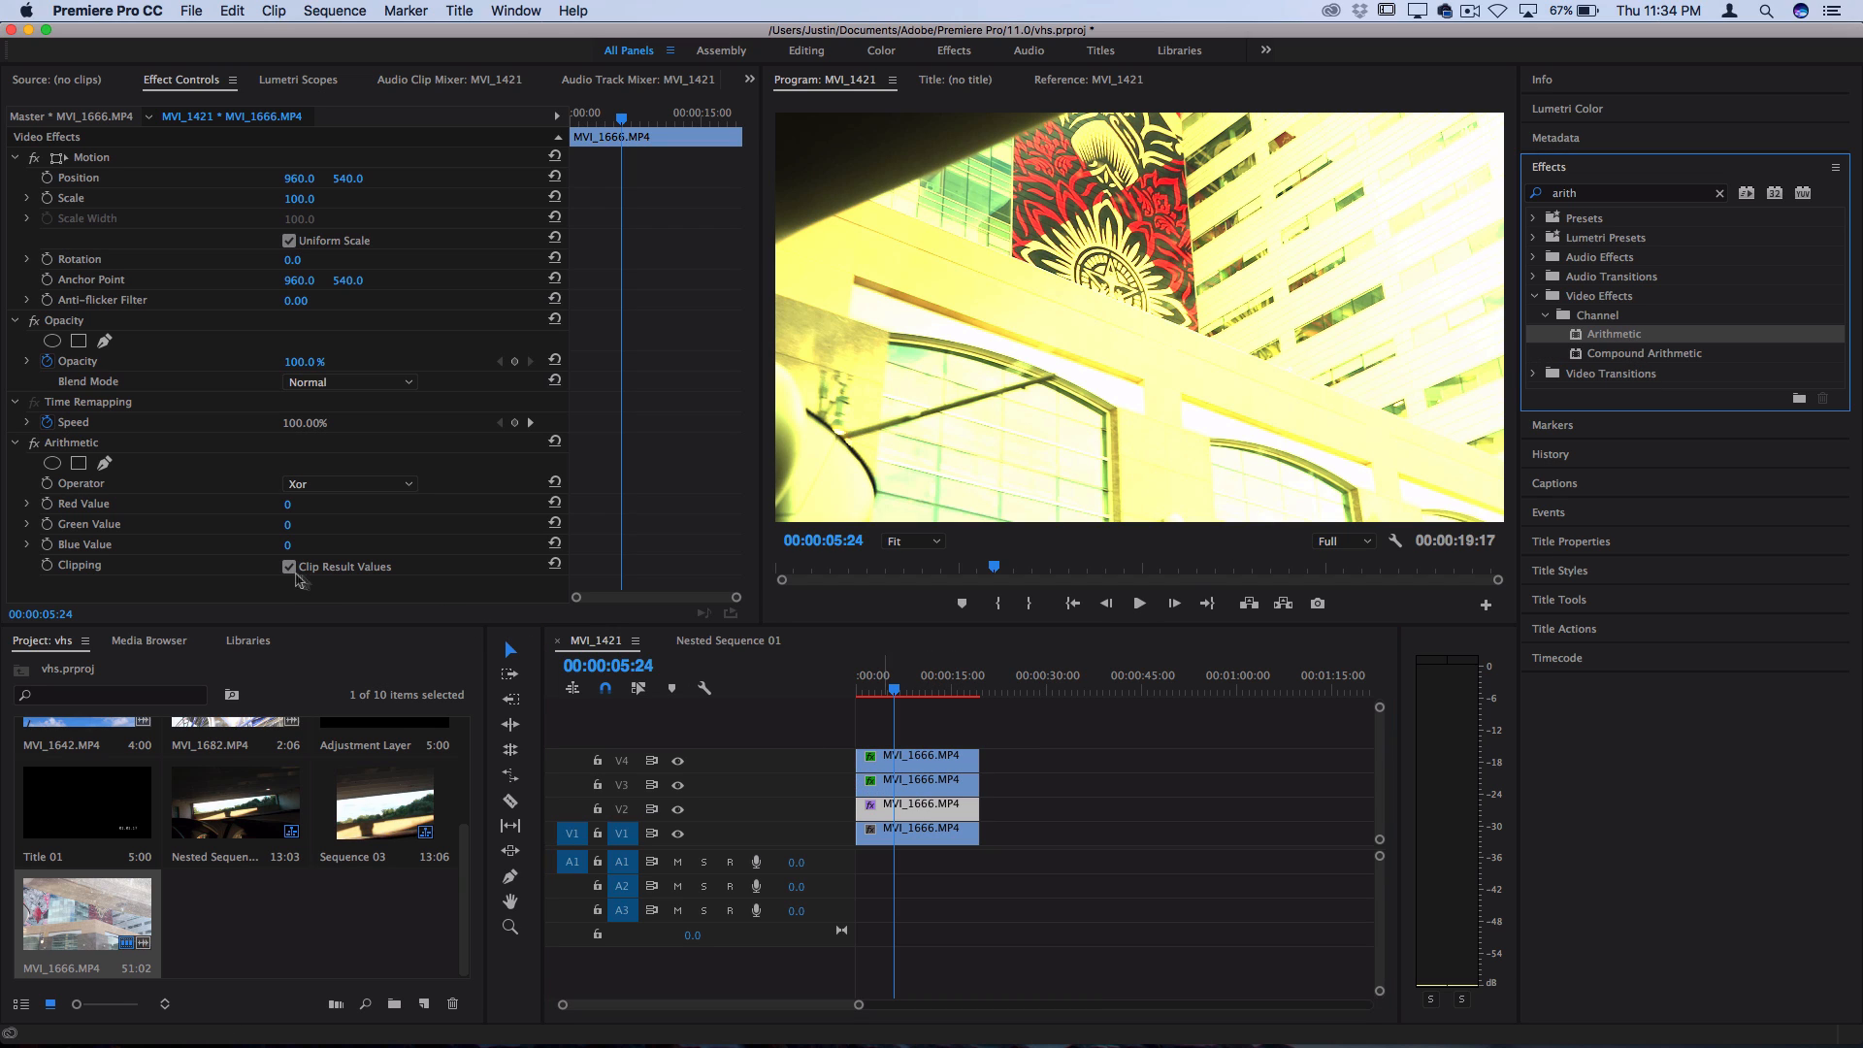
{"action": "left_click", "coordinate": [305, 484]}
{"action": "left_click", "coordinate": [316, 631]}
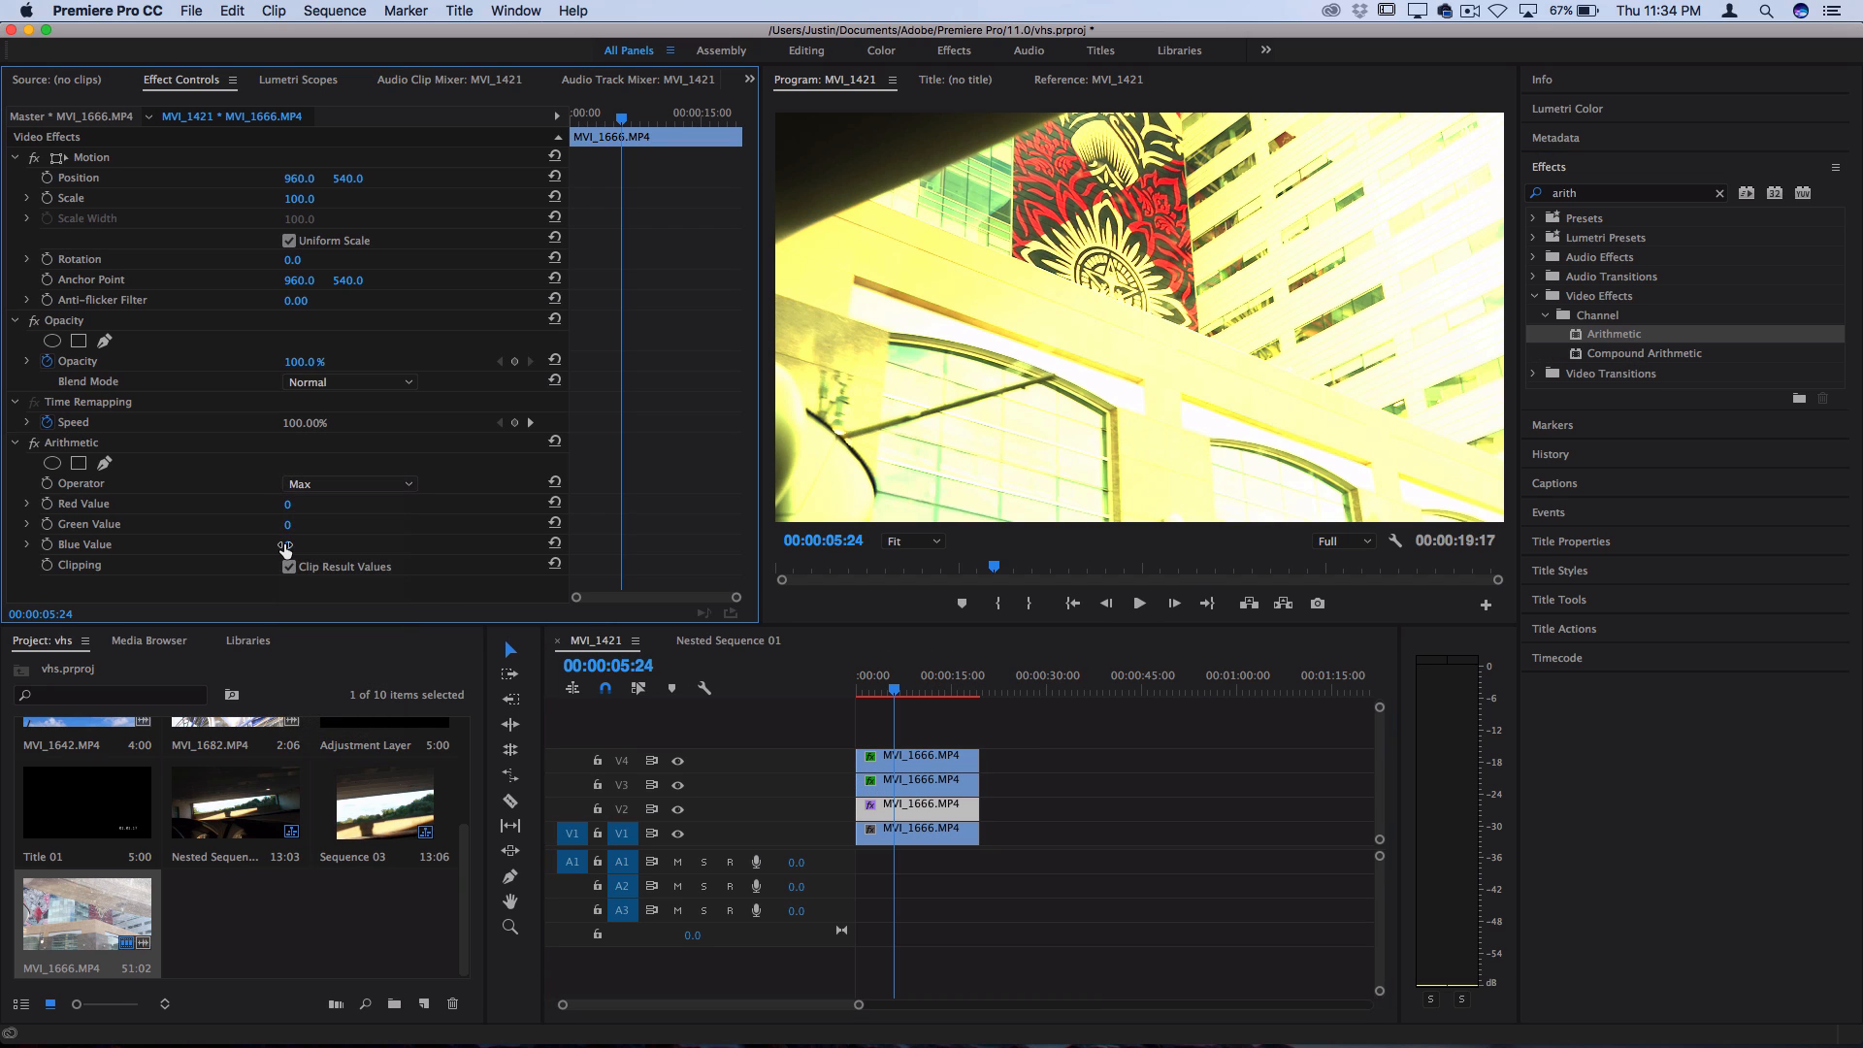
{"action": "left_click_drag", "start_coordinate": [286, 546], "coordinate": [309, 547]}
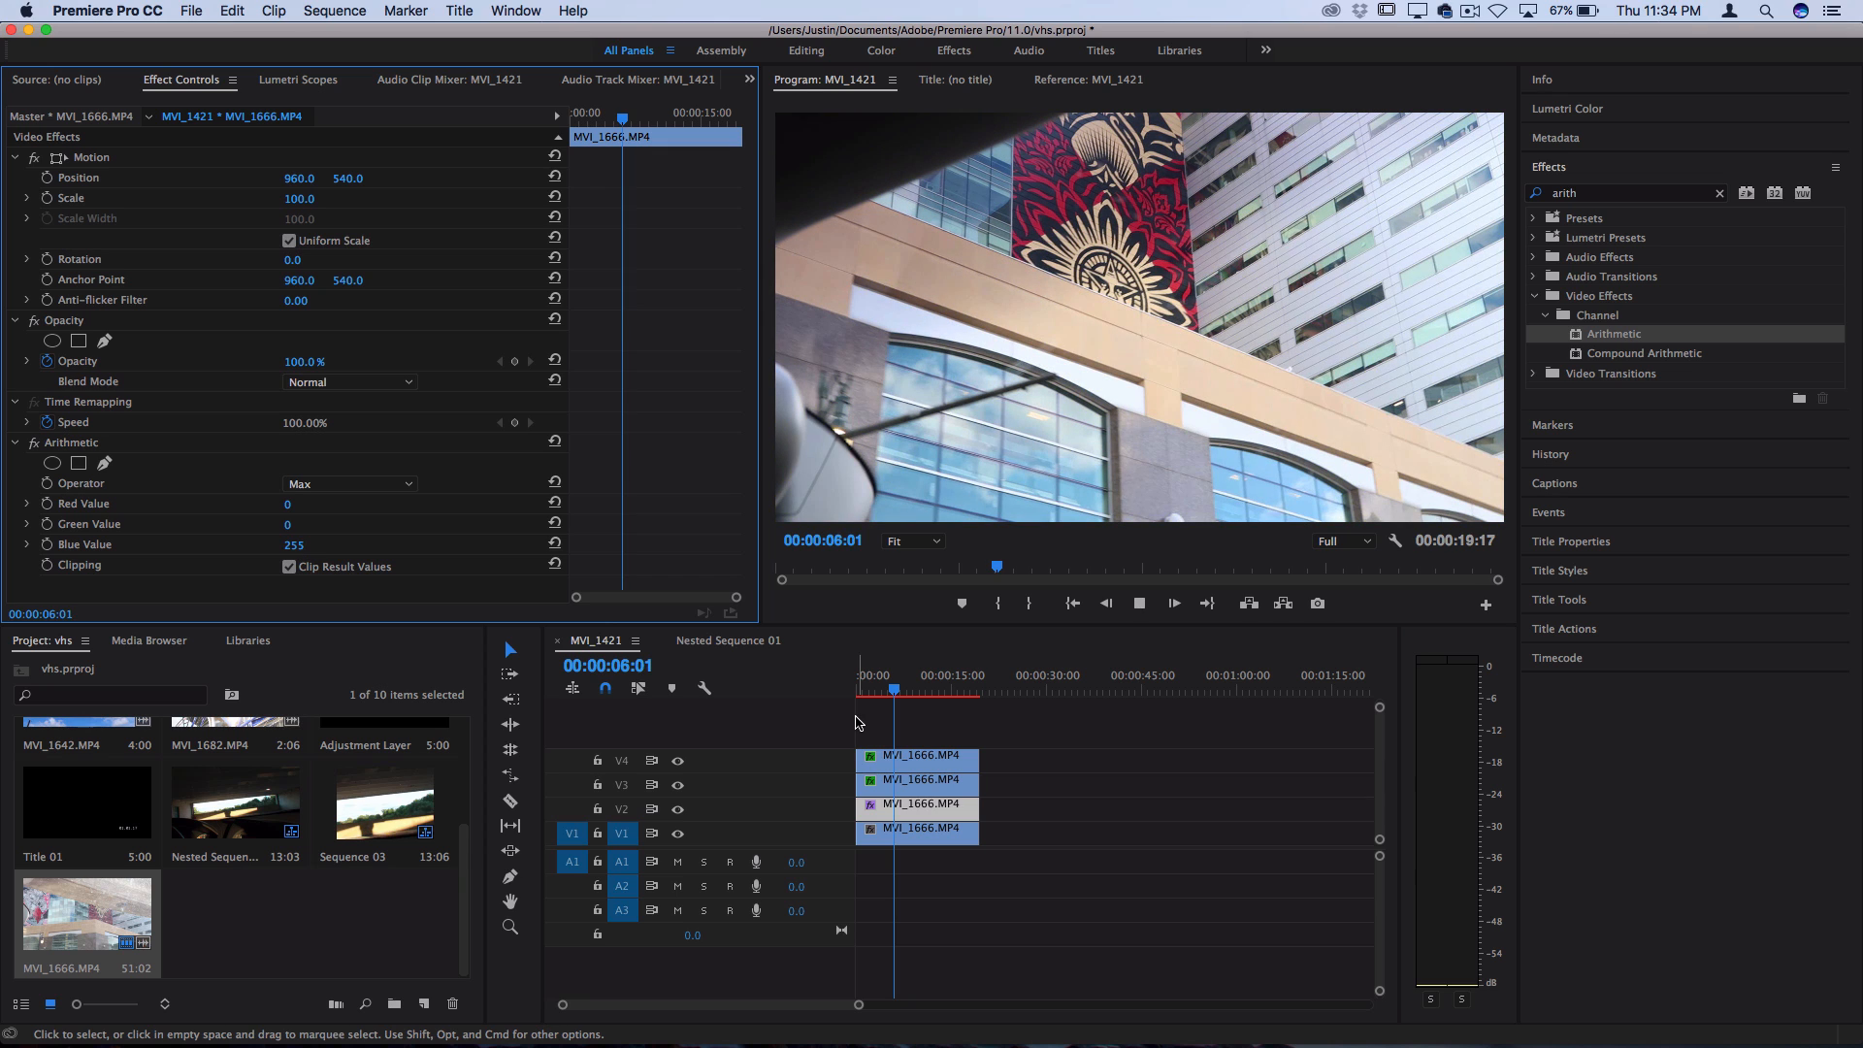
{"action": "key", "text": "space"}
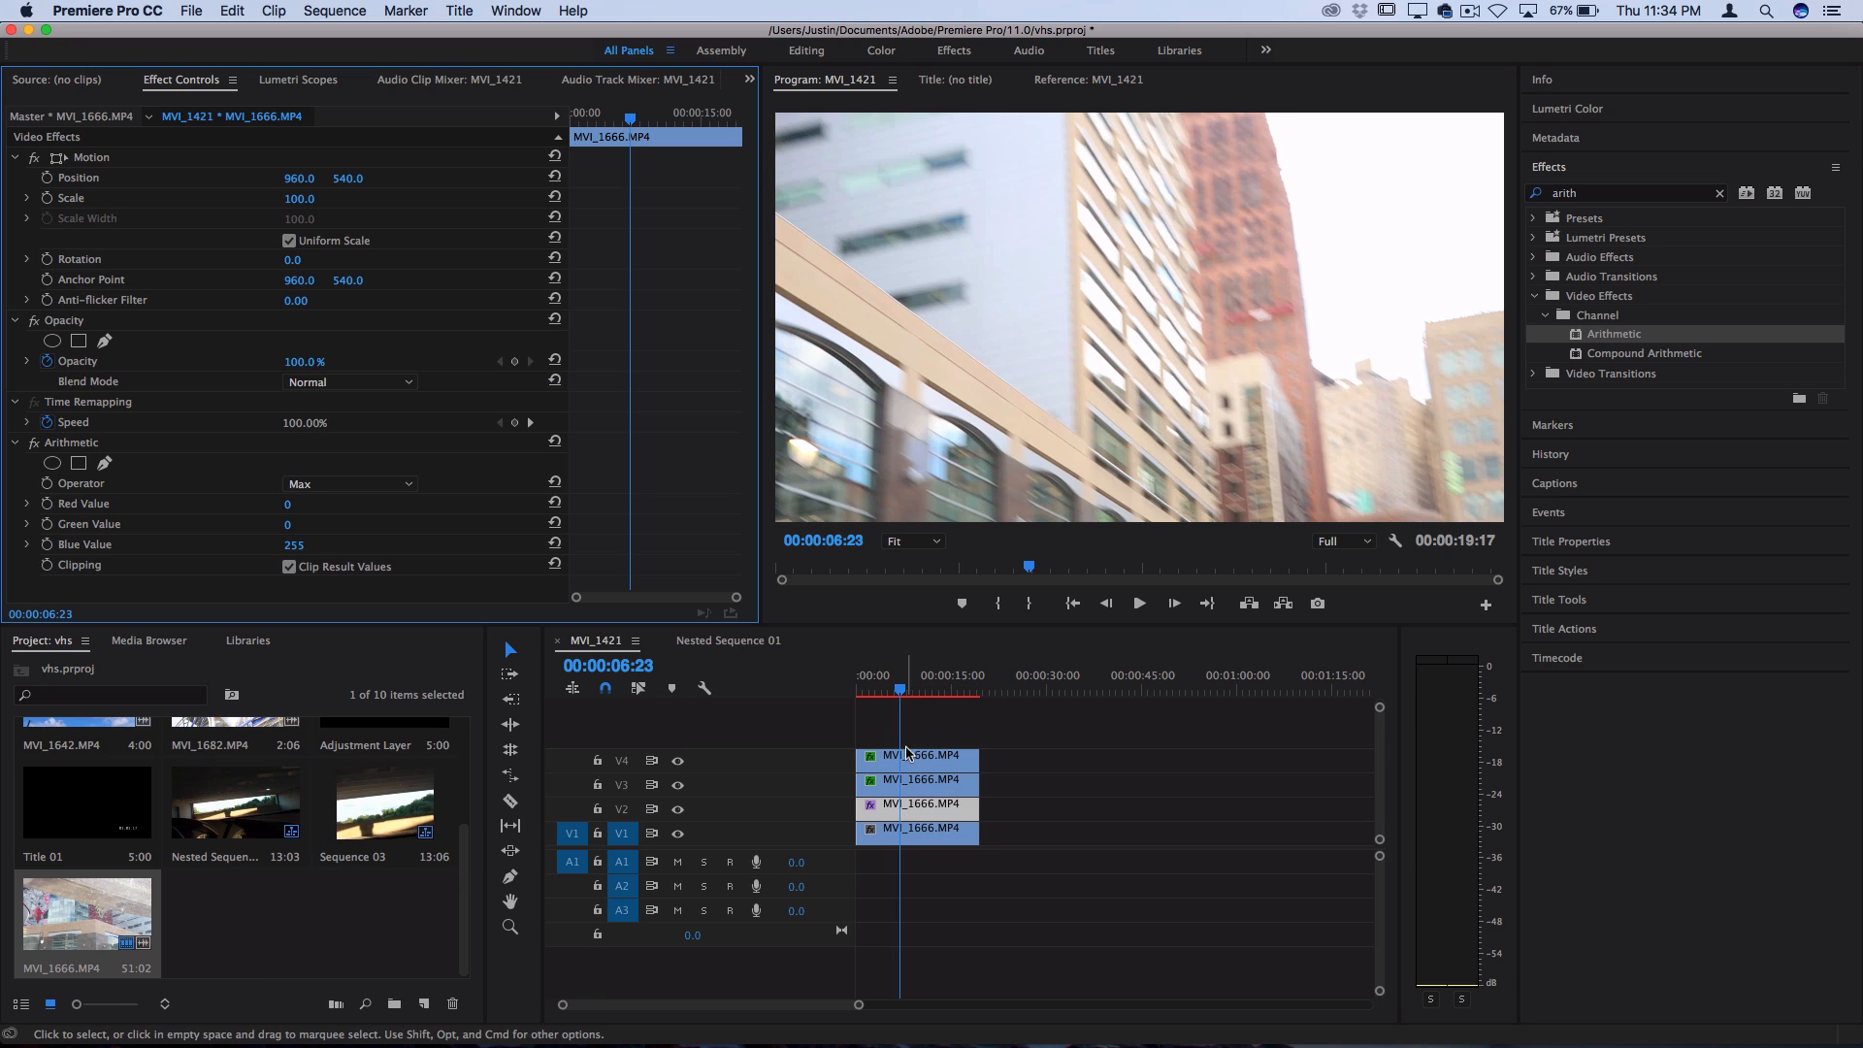
Scale the V4 clip to 102 and preview the colour separation by playing from about 00:00:02:07
{"action": "left_click", "coordinate": [927, 760]}
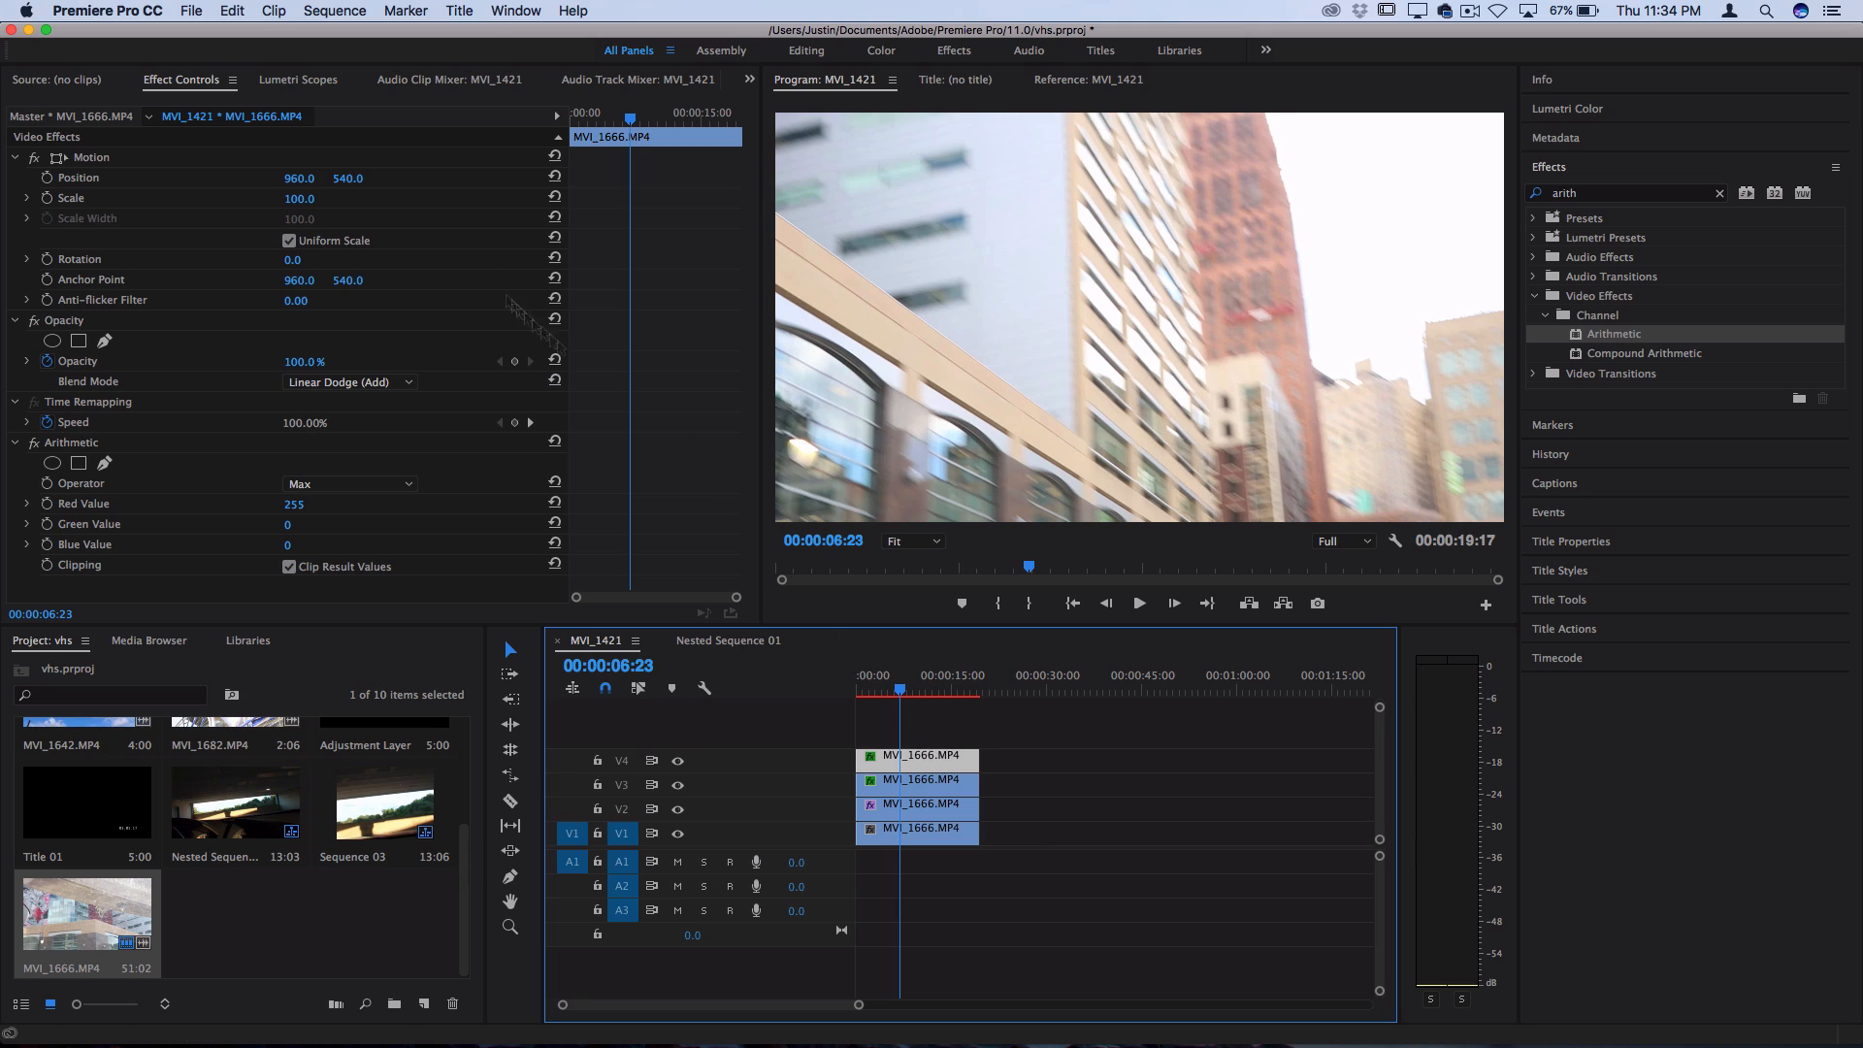
{"action": "left_click", "coordinate": [309, 195]}
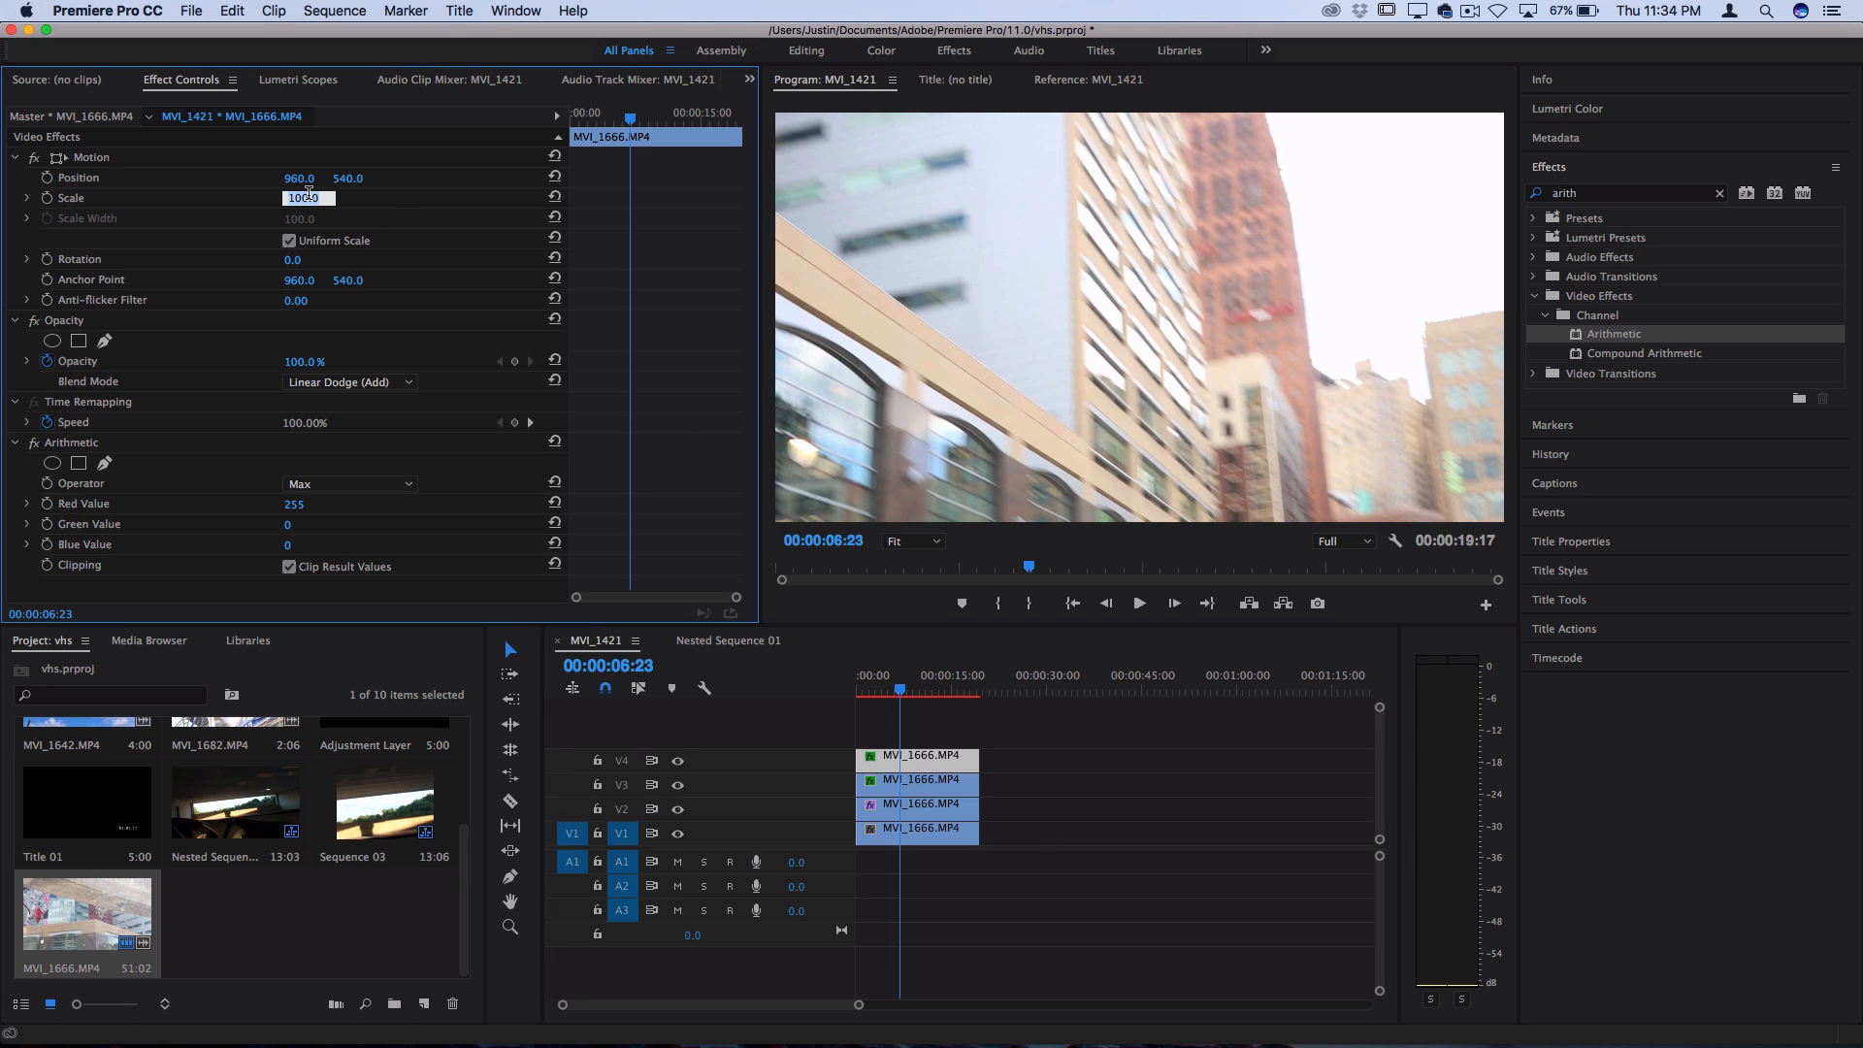
{"action": "type", "text": "102"}
{"action": "key", "text": "Return"}
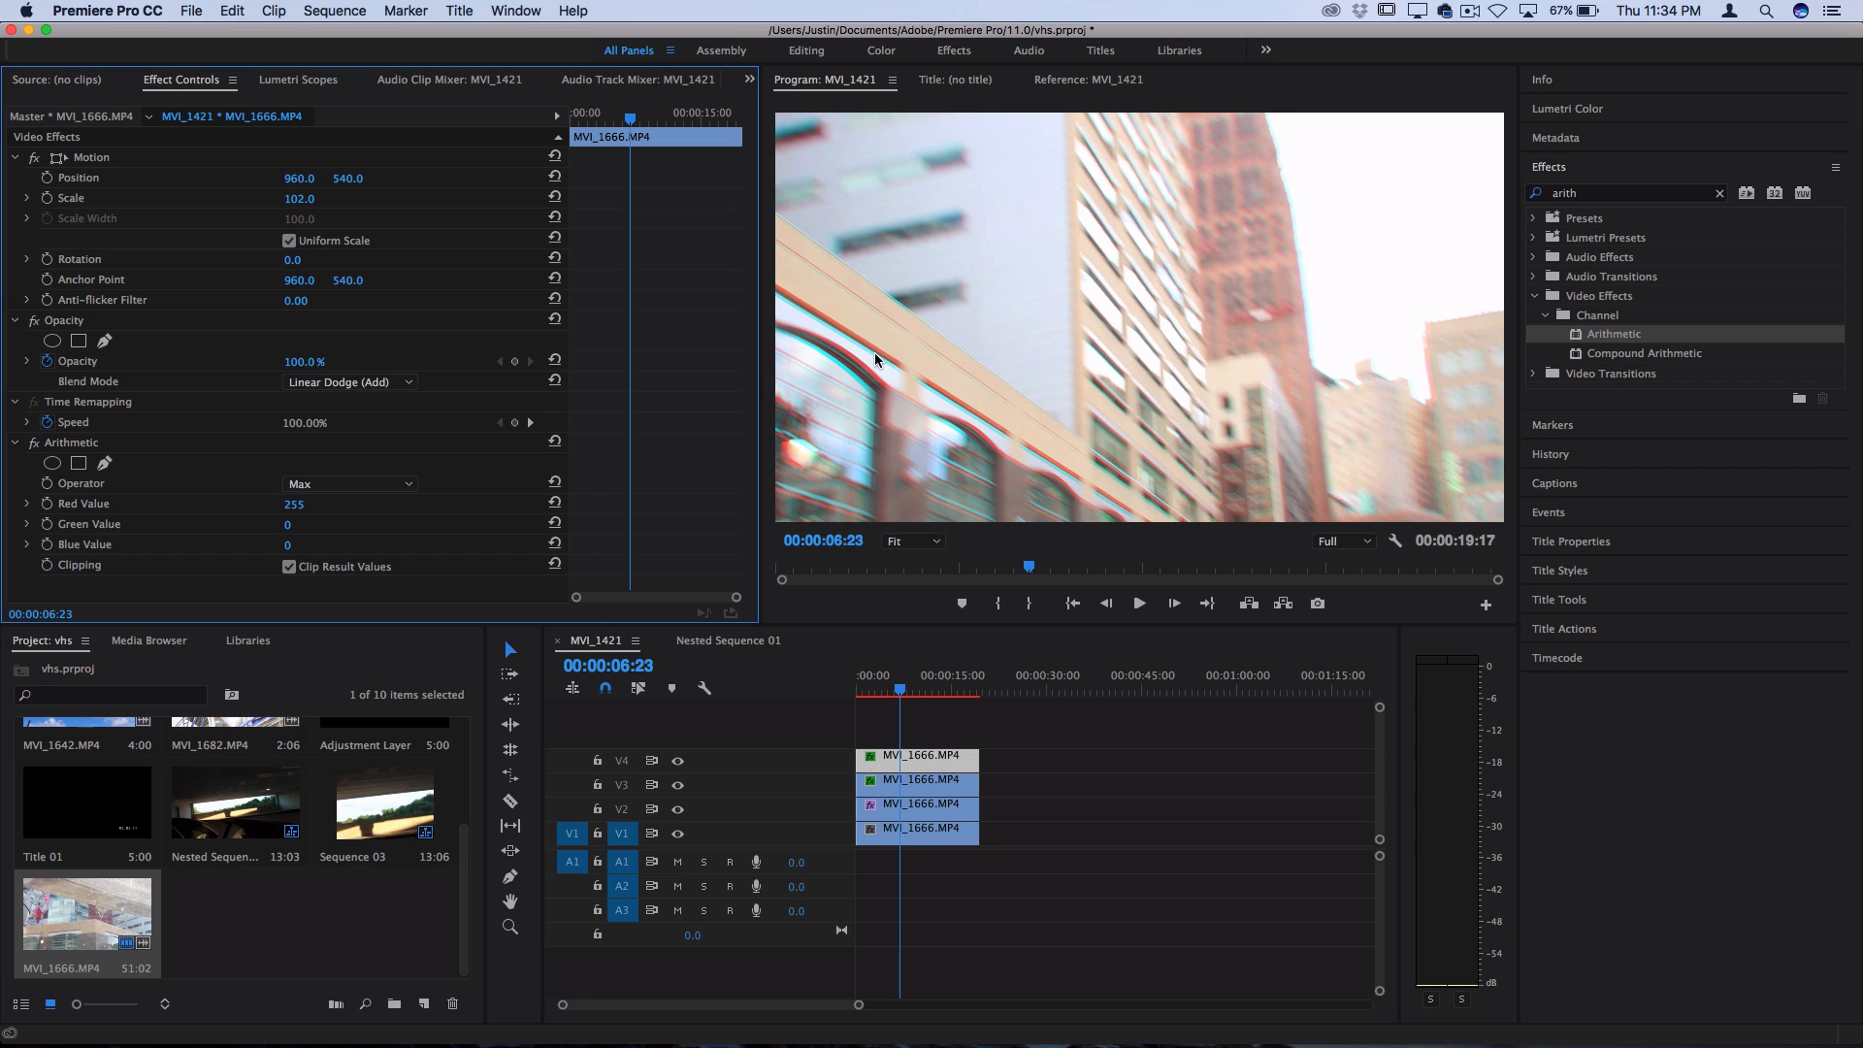
{"action": "left_click", "coordinate": [872, 693]}
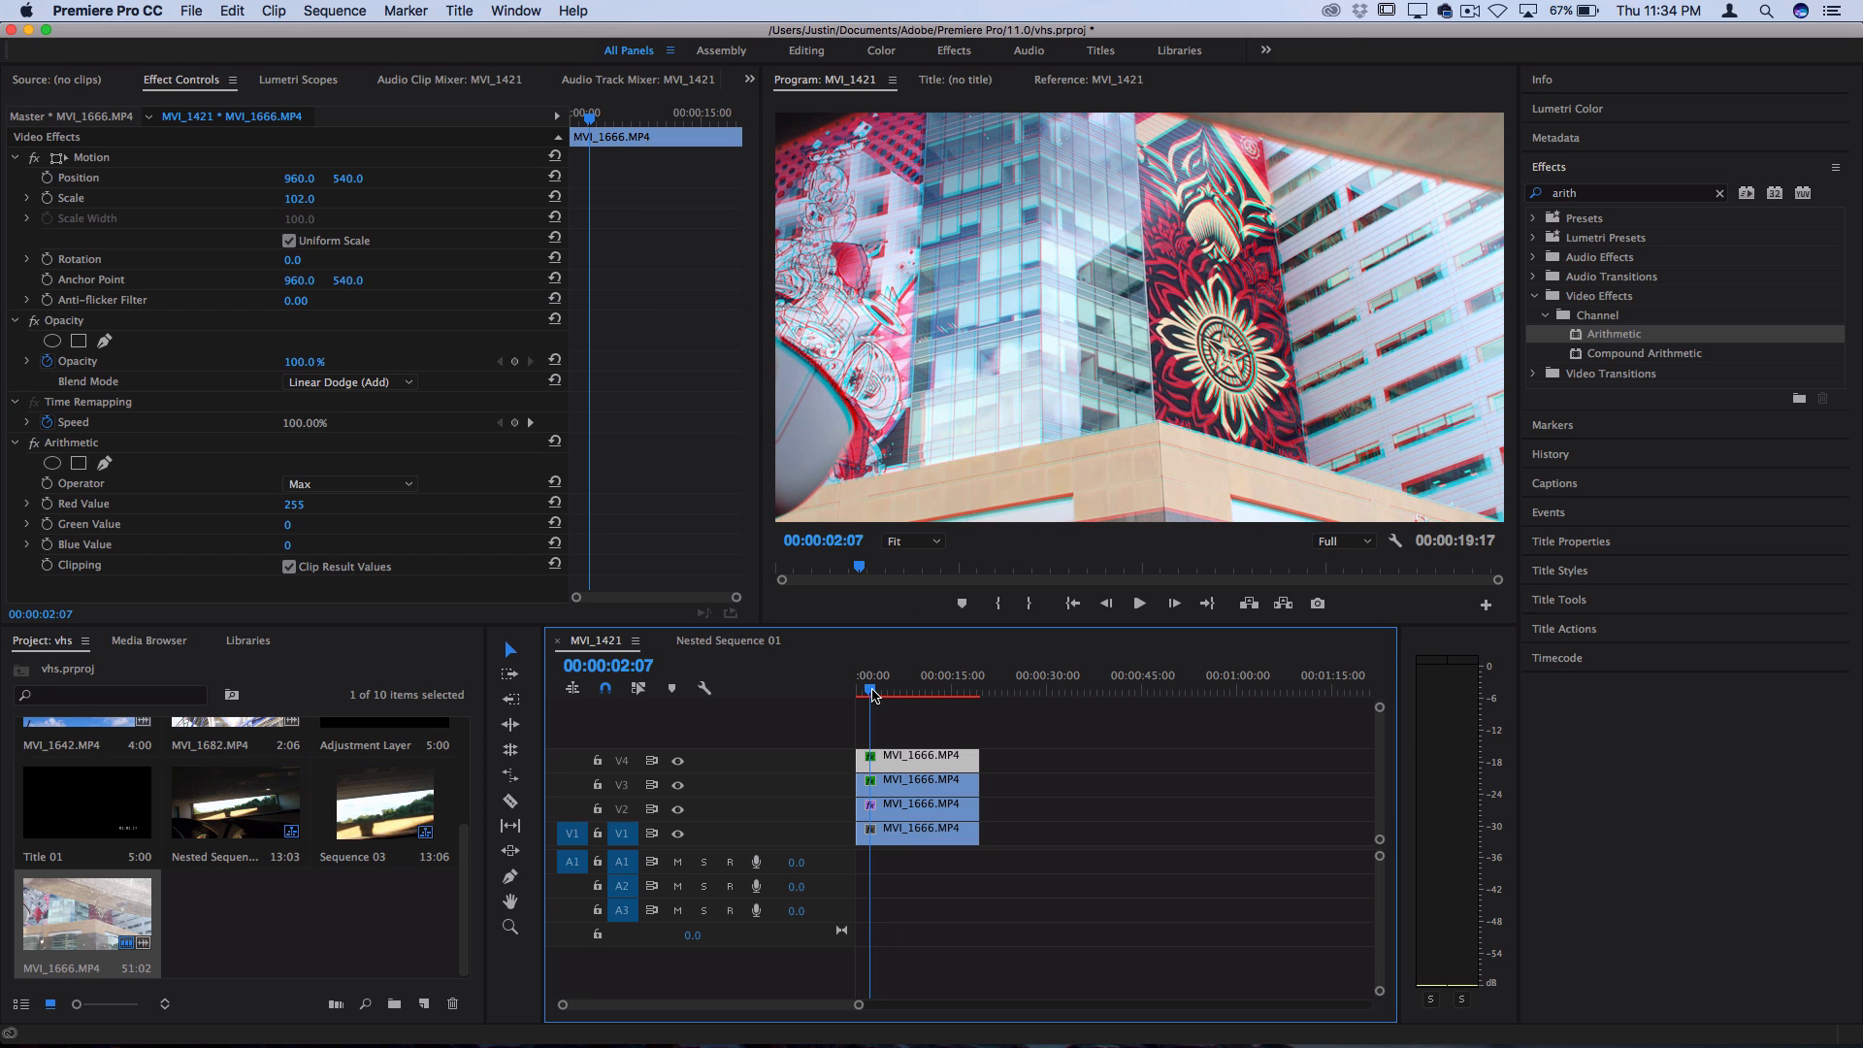
{"action": "key", "text": "space"}
{"action": "key", "text": "space"}
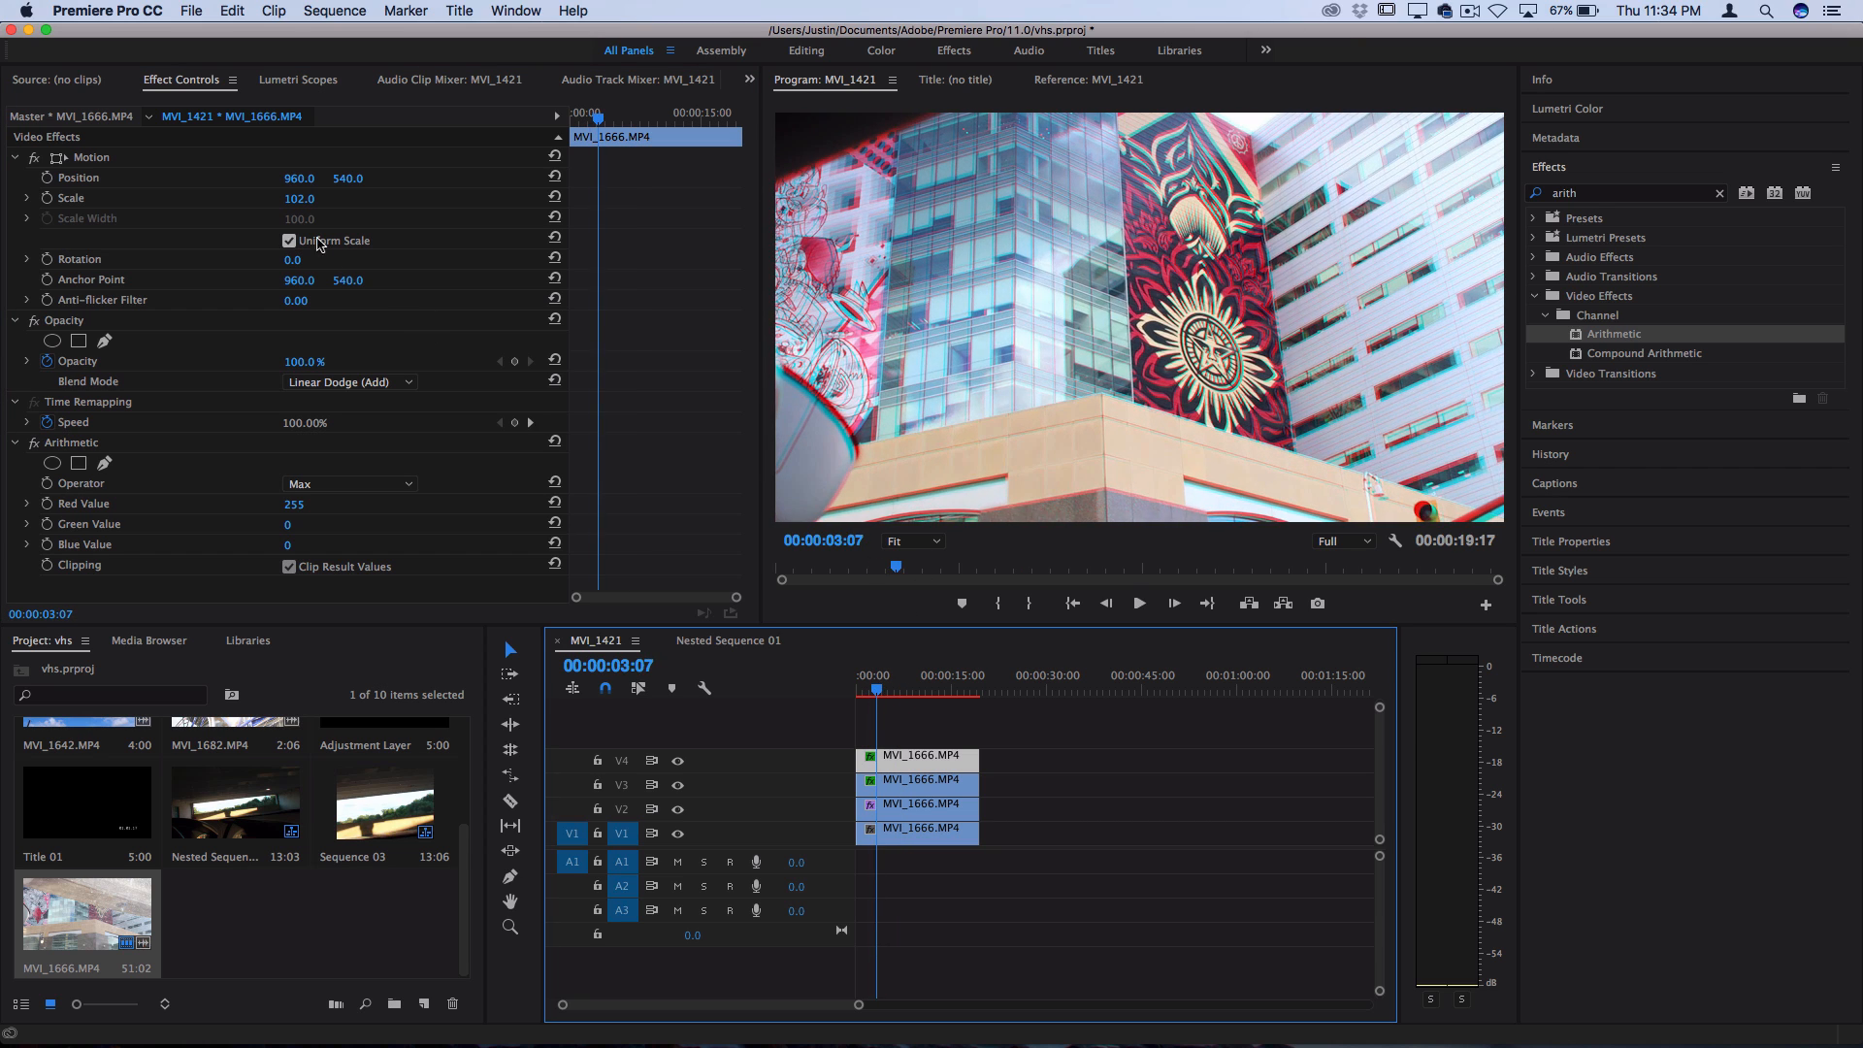
Try a Scale of 101 on the V4 clip together with an increased horizontal Position
{"action": "left_click", "coordinate": [298, 200]}
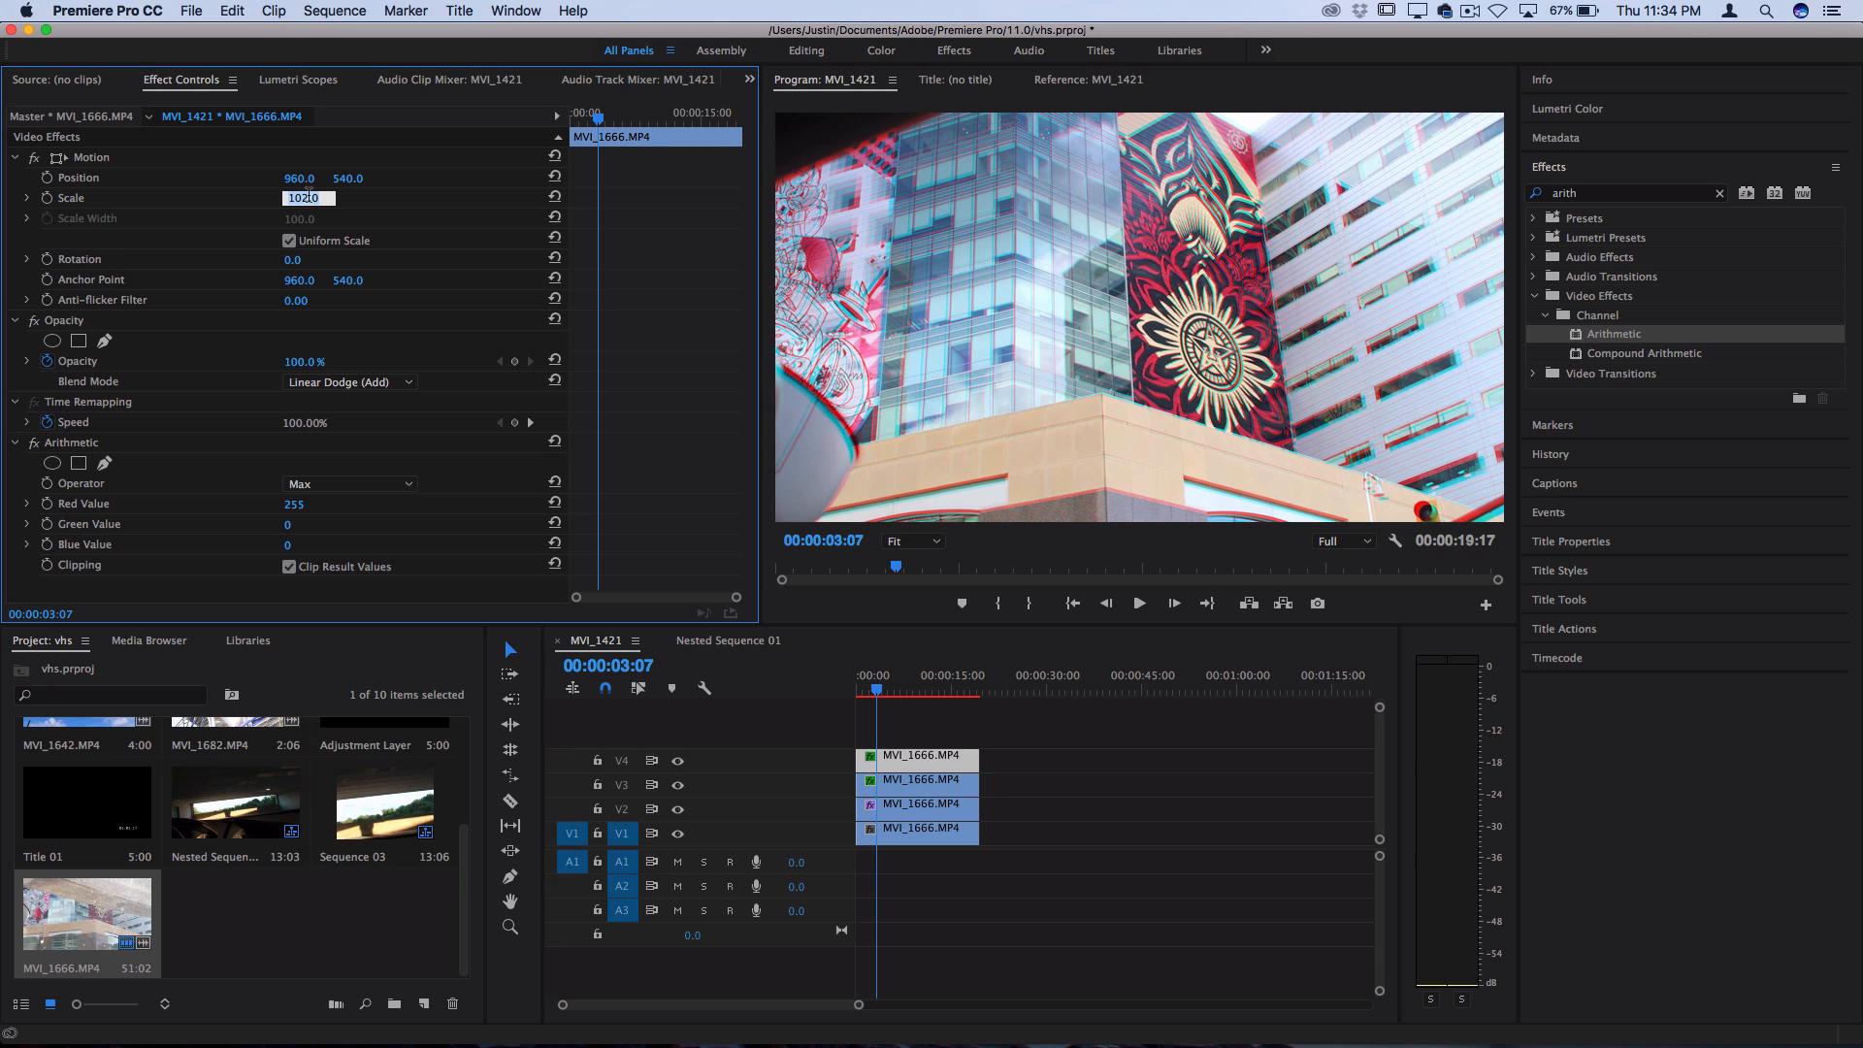
{"action": "type", "text": "101"}
{"action": "key", "text": "Return"}
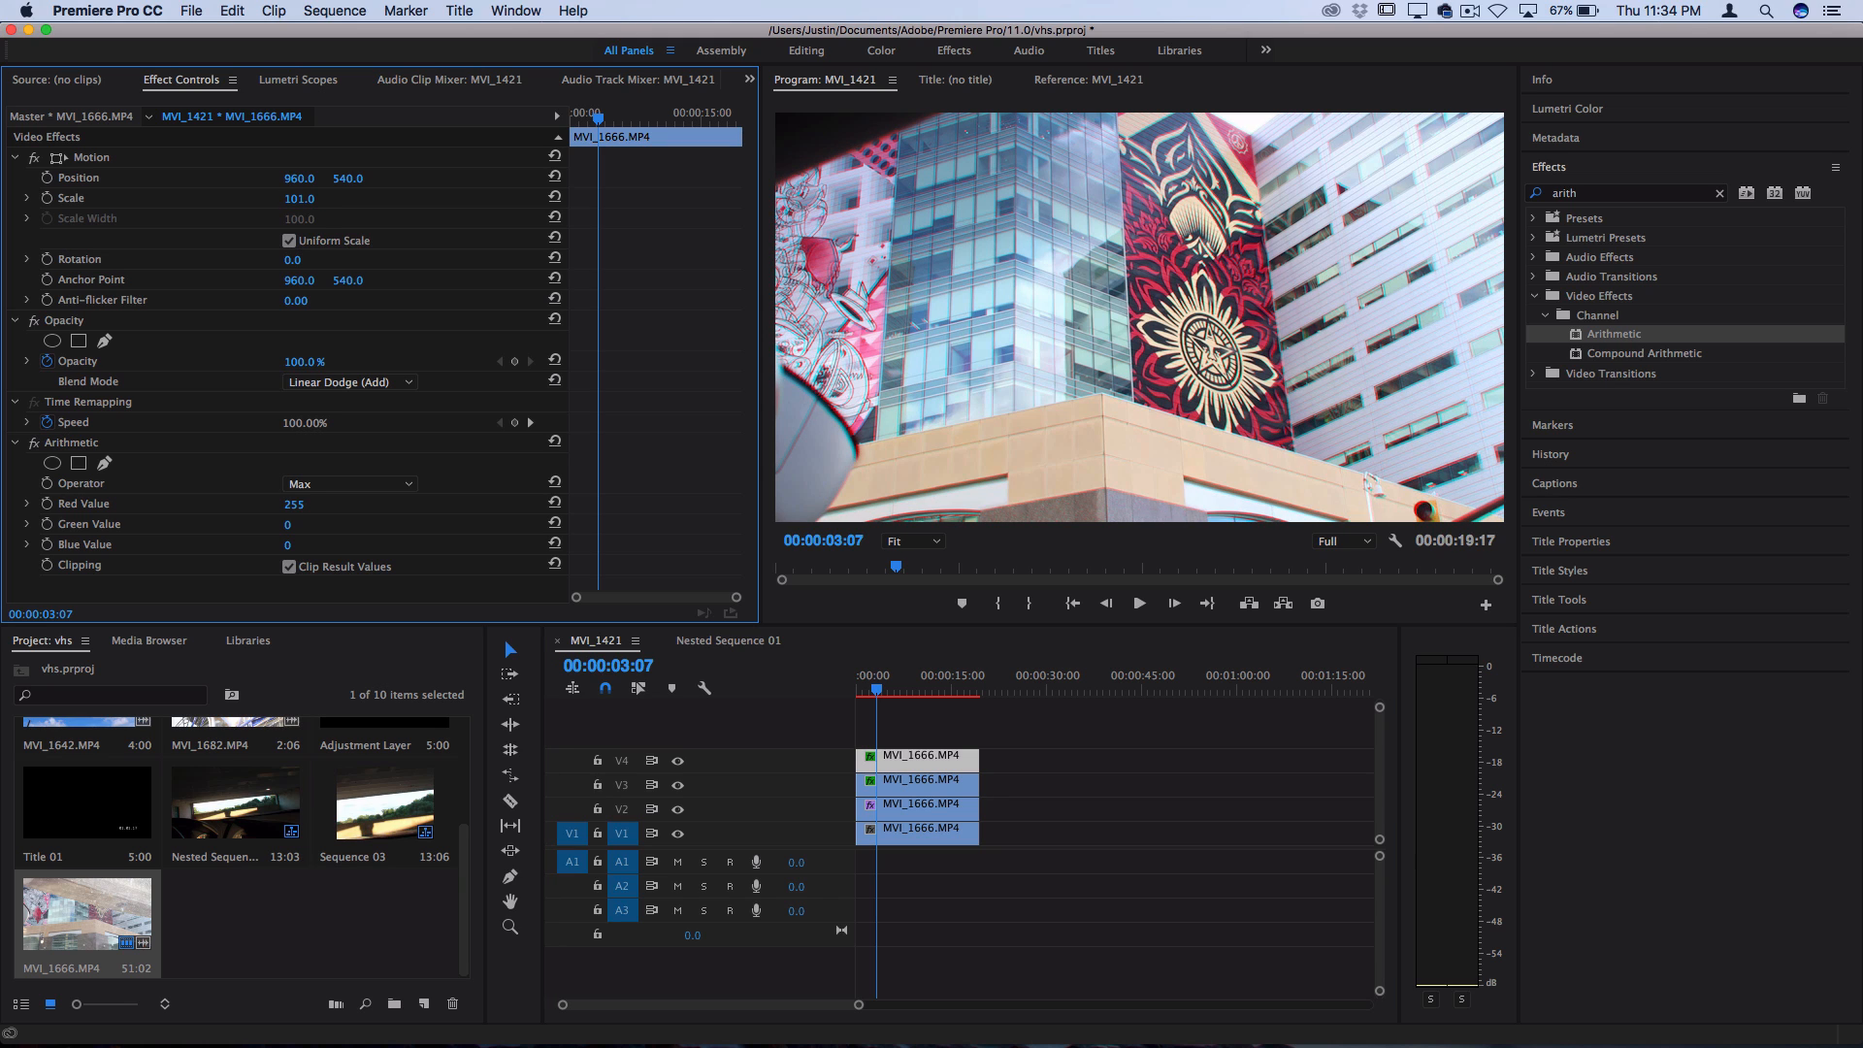
{"action": "left_click_drag", "start_coordinate": [305, 199], "coordinate": [317, 179]}
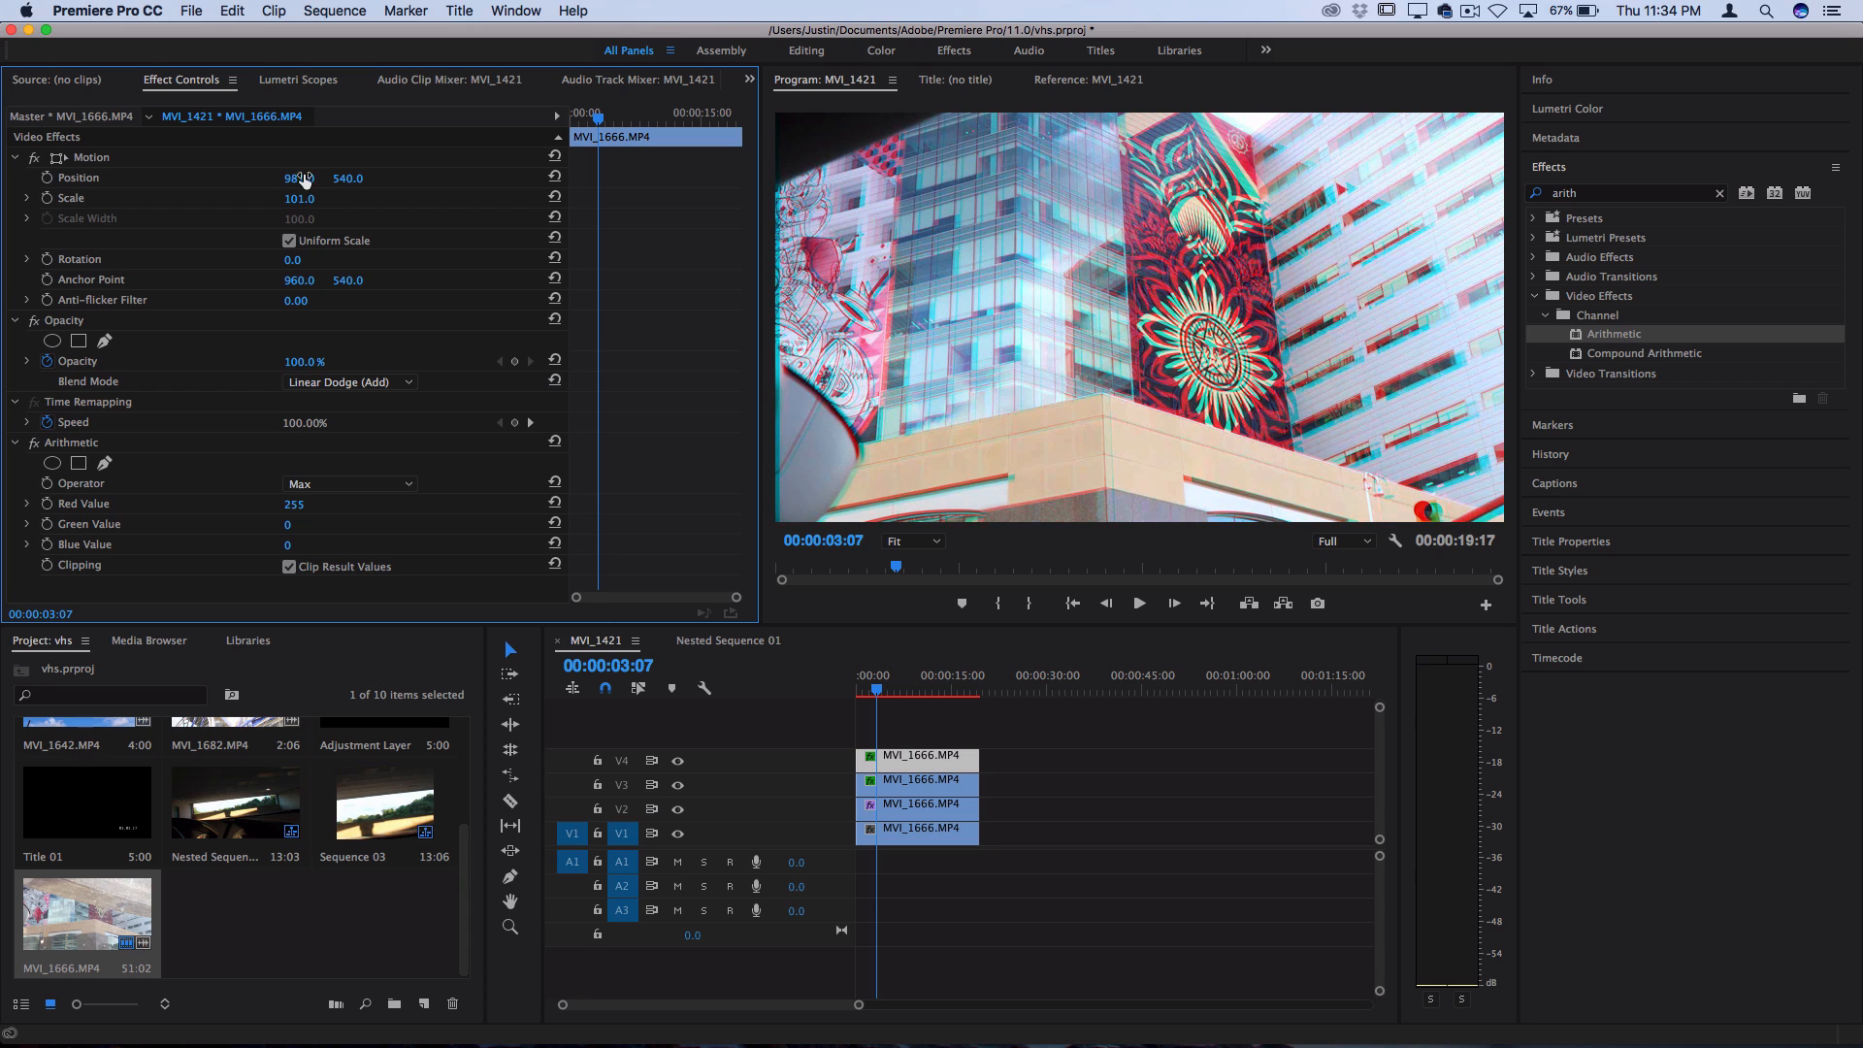
{"action": "left_click", "coordinate": [307, 198]}
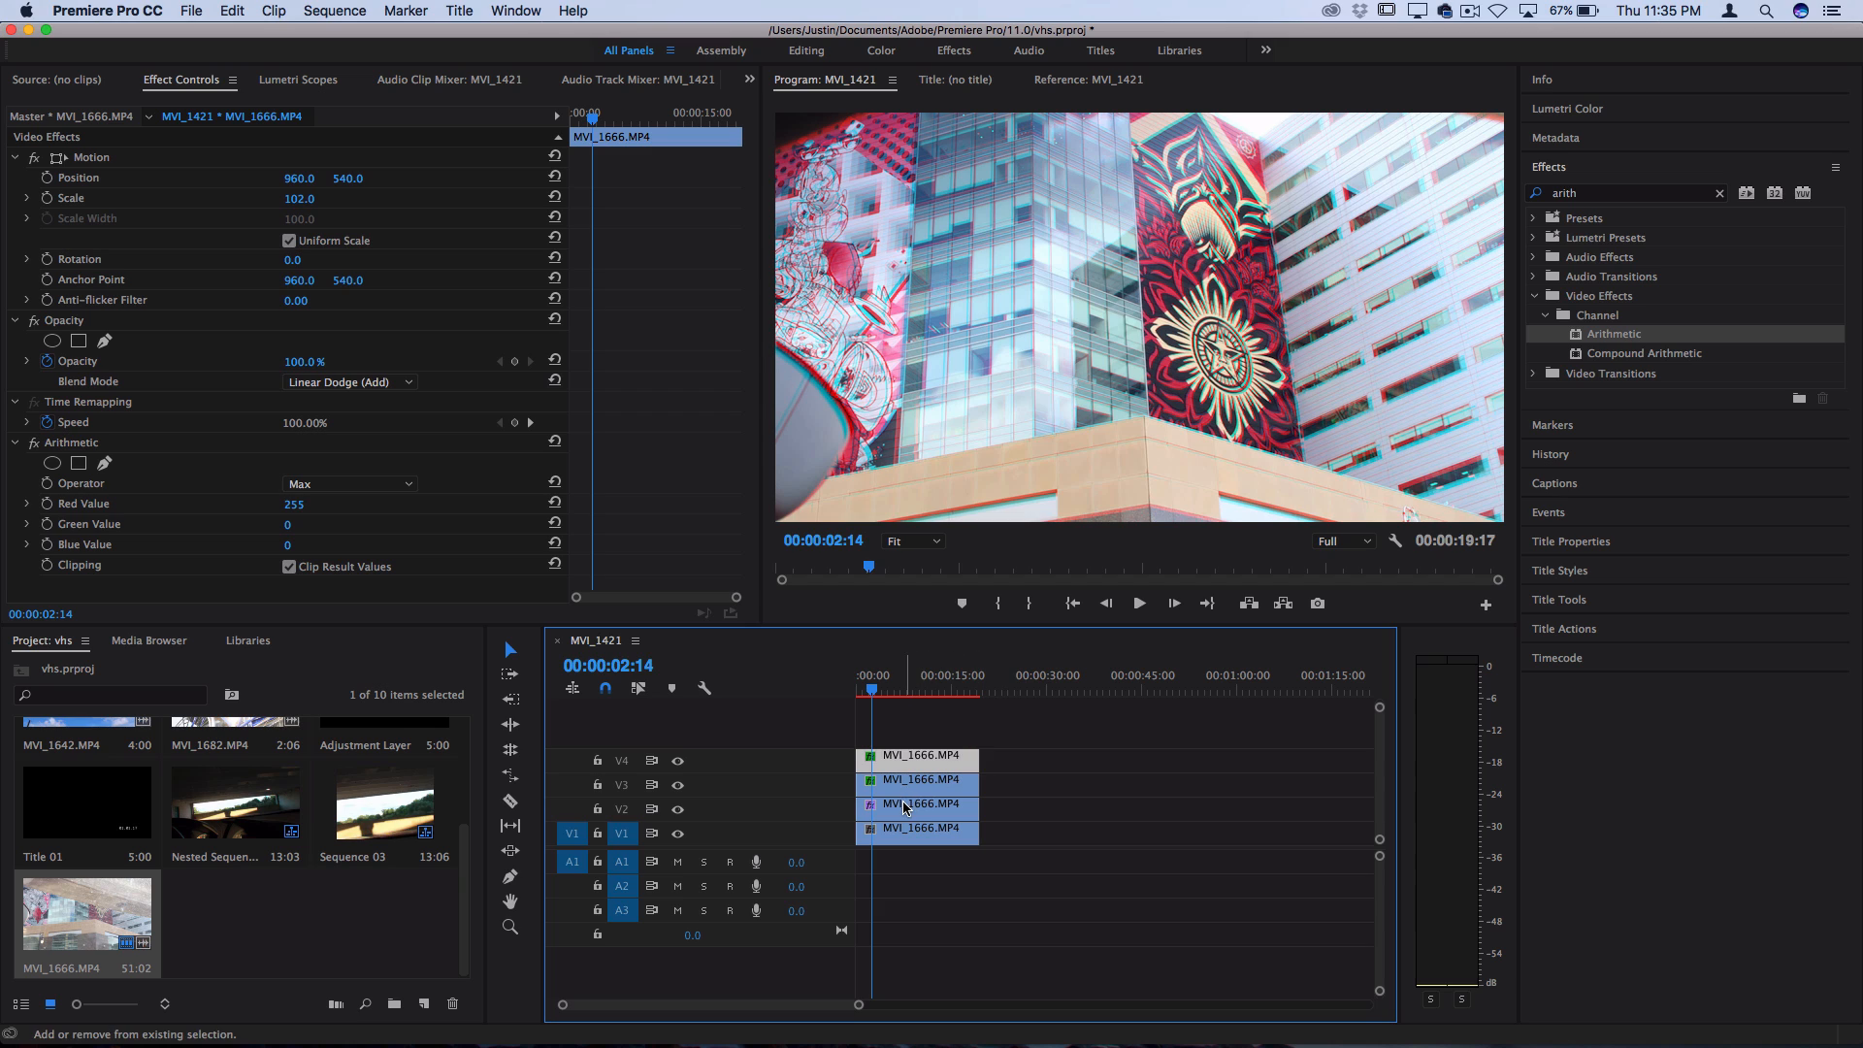
Nest the MVI_1666.MP4 clips on V2, V3 and V4 together as Nested Sequence 02
{"action": "left_click", "coordinate": [909, 801], "text": "shift"}
{"action": "left_click", "coordinate": [909, 784], "text": "shift"}
{"action": "right_click", "coordinate": [915, 761]}
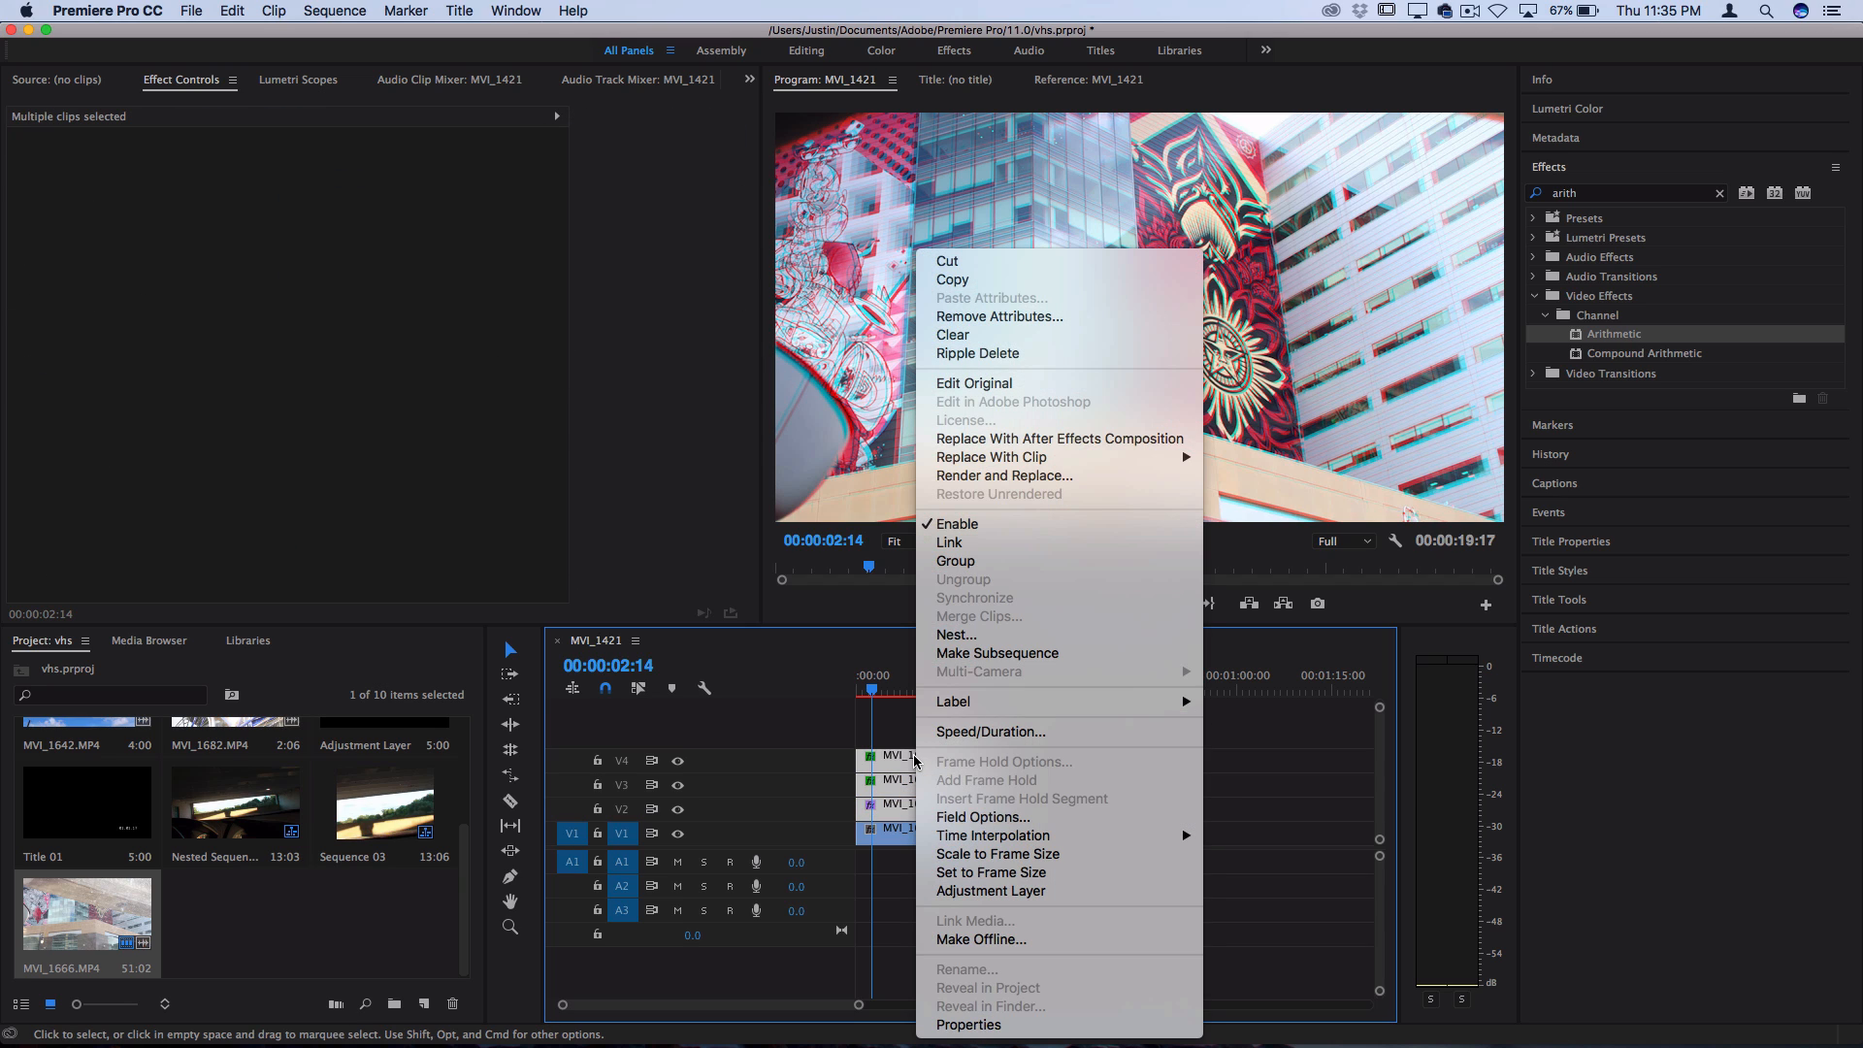
{"action": "left_click", "coordinate": [956, 635]}
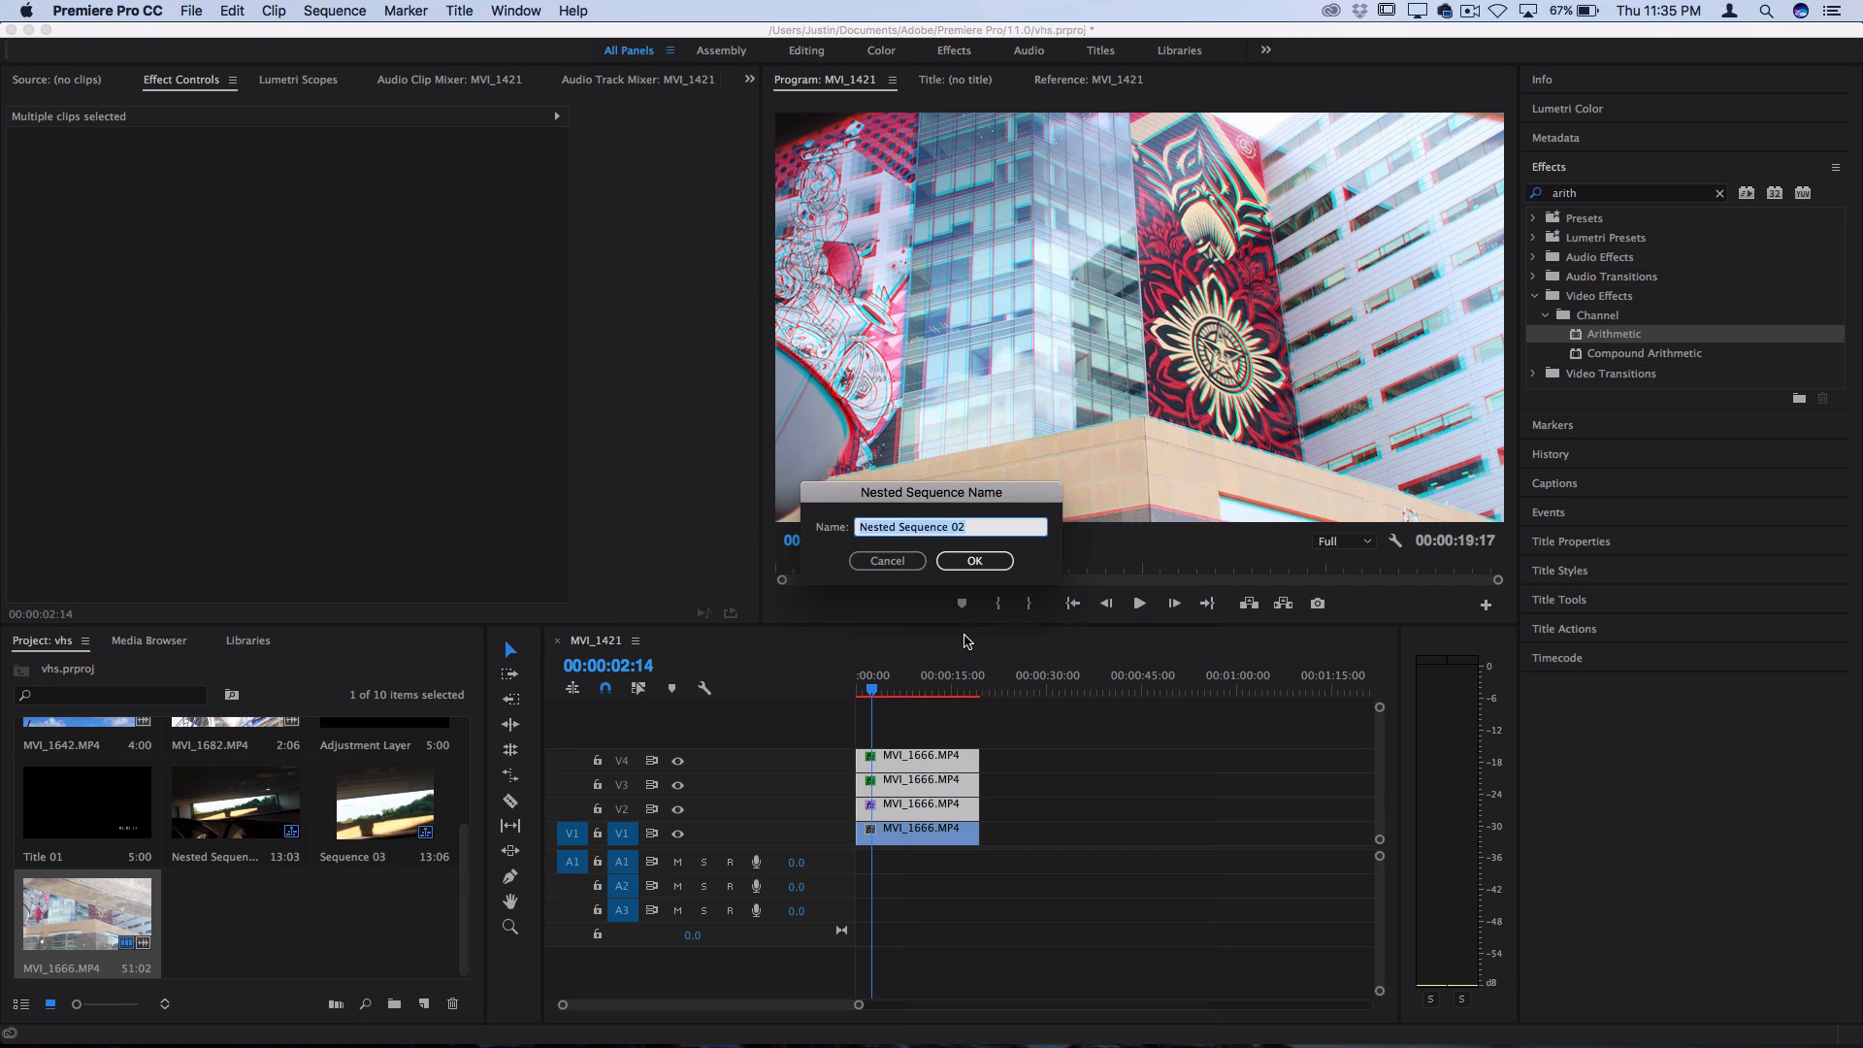
{"action": "left_click", "coordinate": [979, 565]}
Open Nested Sequence 02 to inspect its layered clips, close it, and play the main sequence from 00:00:02:14
{"action": "left_click", "coordinate": [923, 808]}
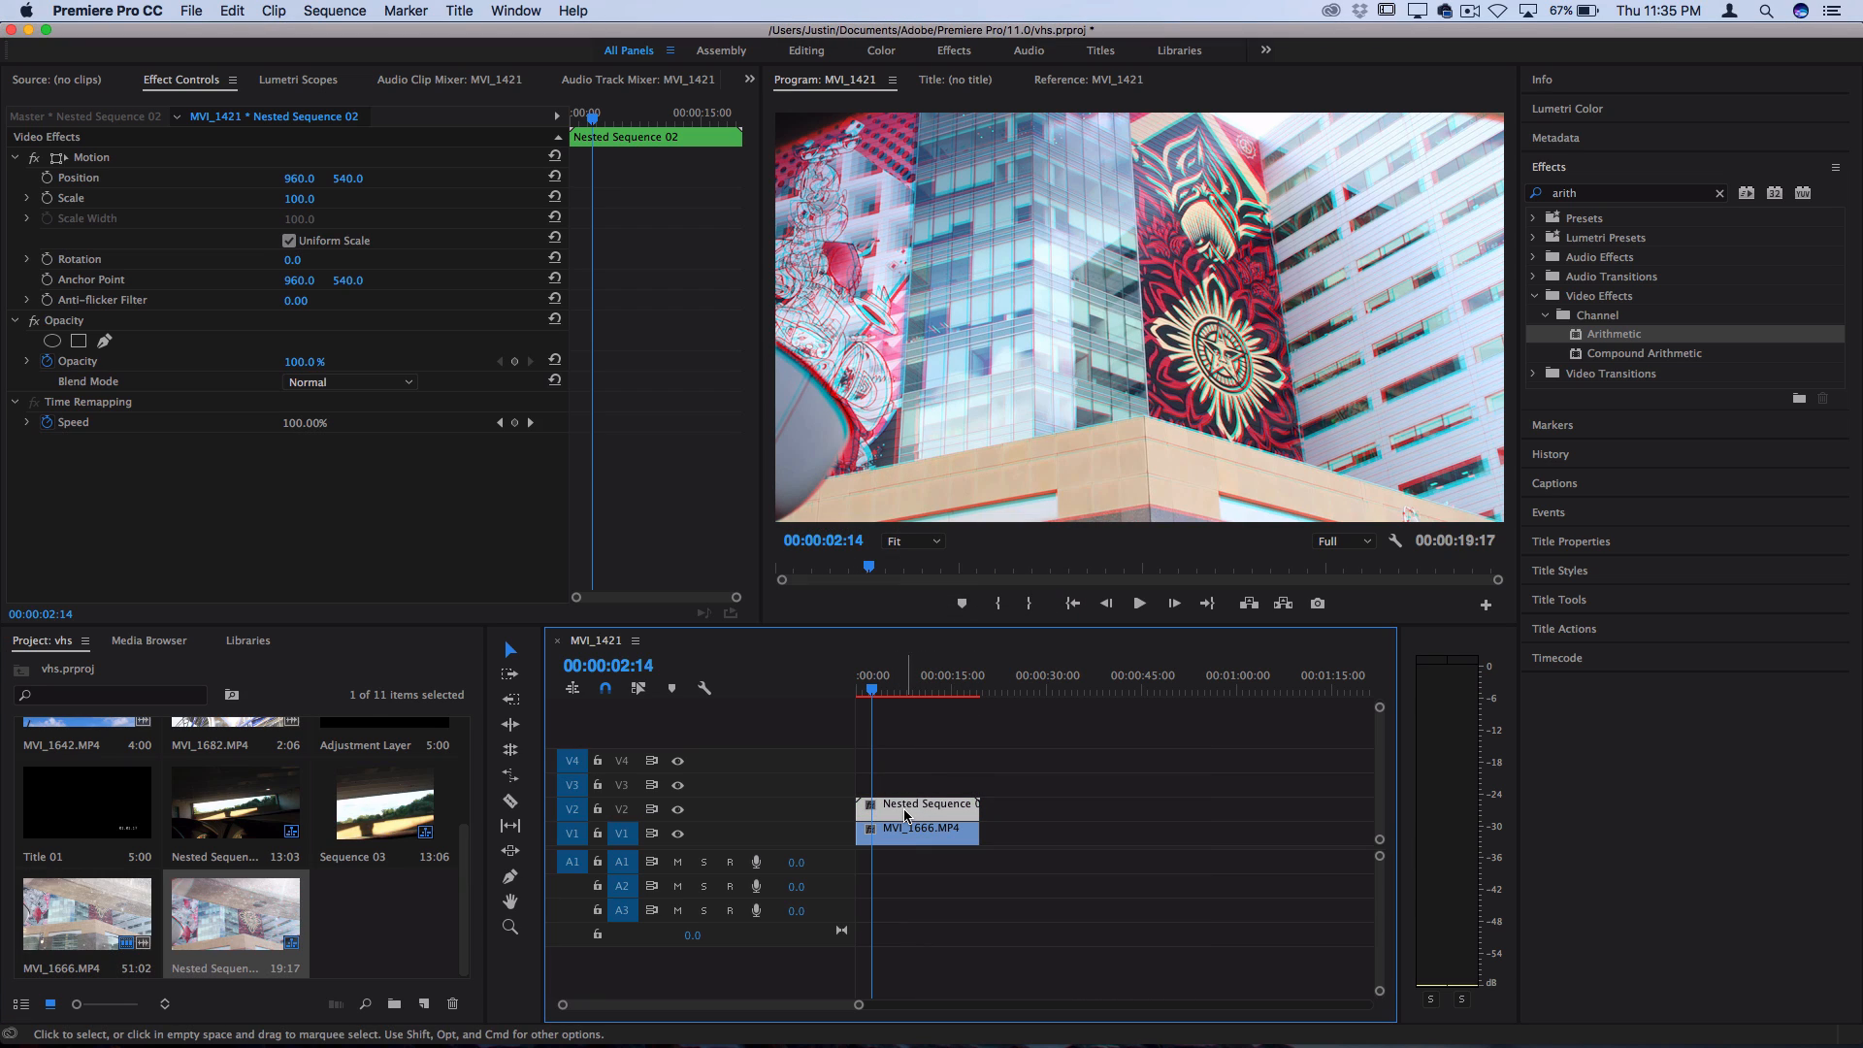
{"action": "double_click", "coordinate": [916, 809]}
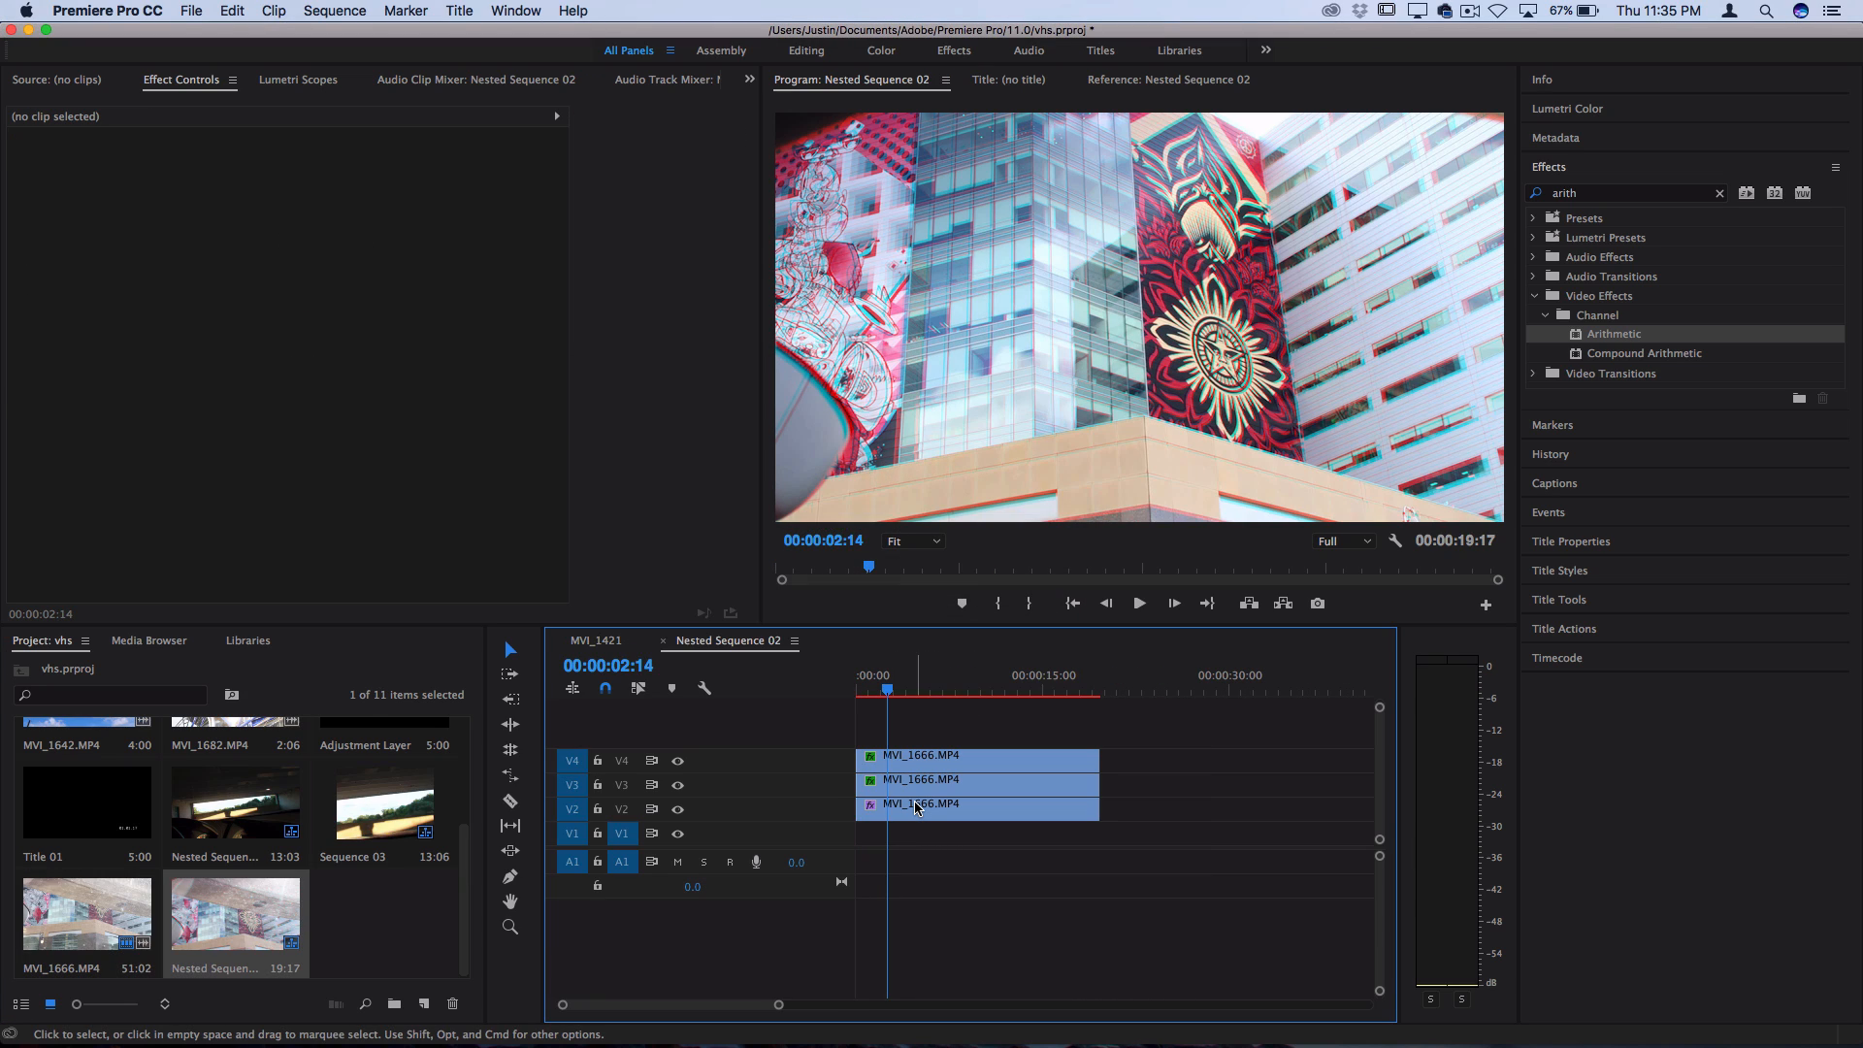
{"action": "left_click", "coordinate": [913, 784]}
{"action": "left_click", "coordinate": [912, 808]}
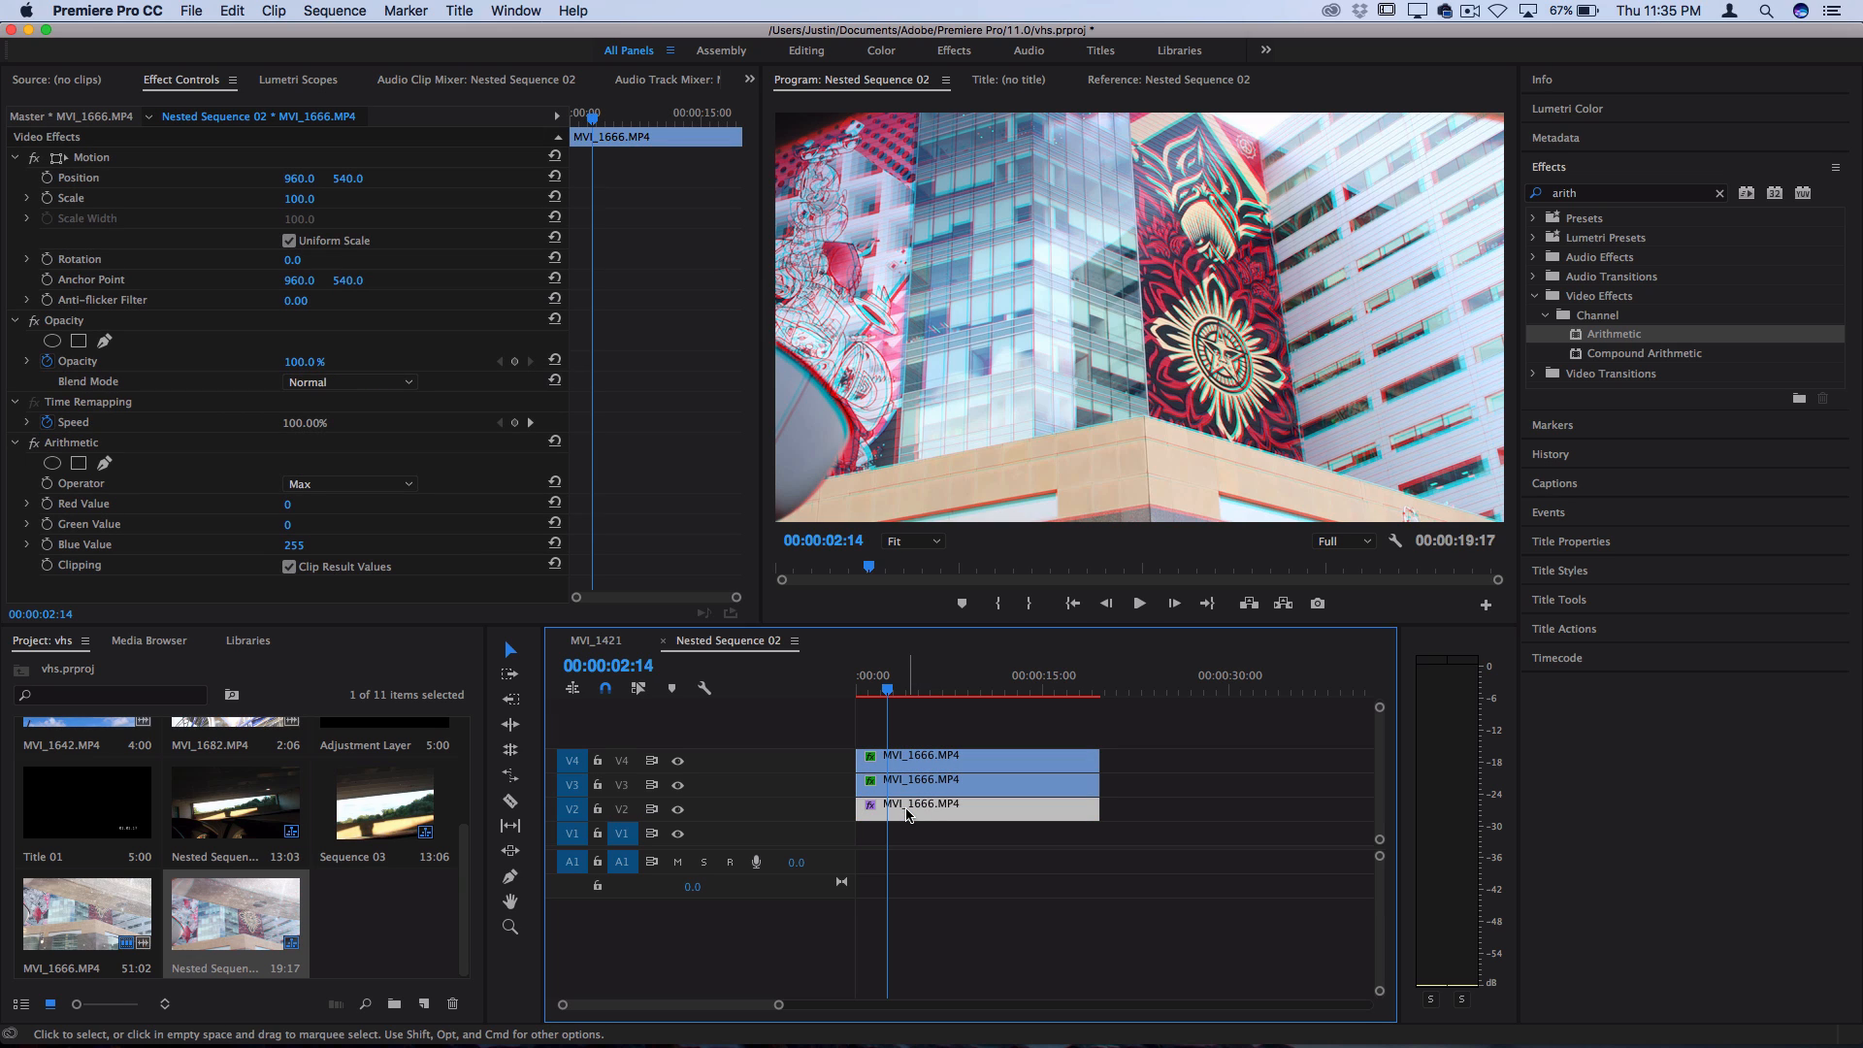
{"action": "left_click", "coordinate": [664, 641]}
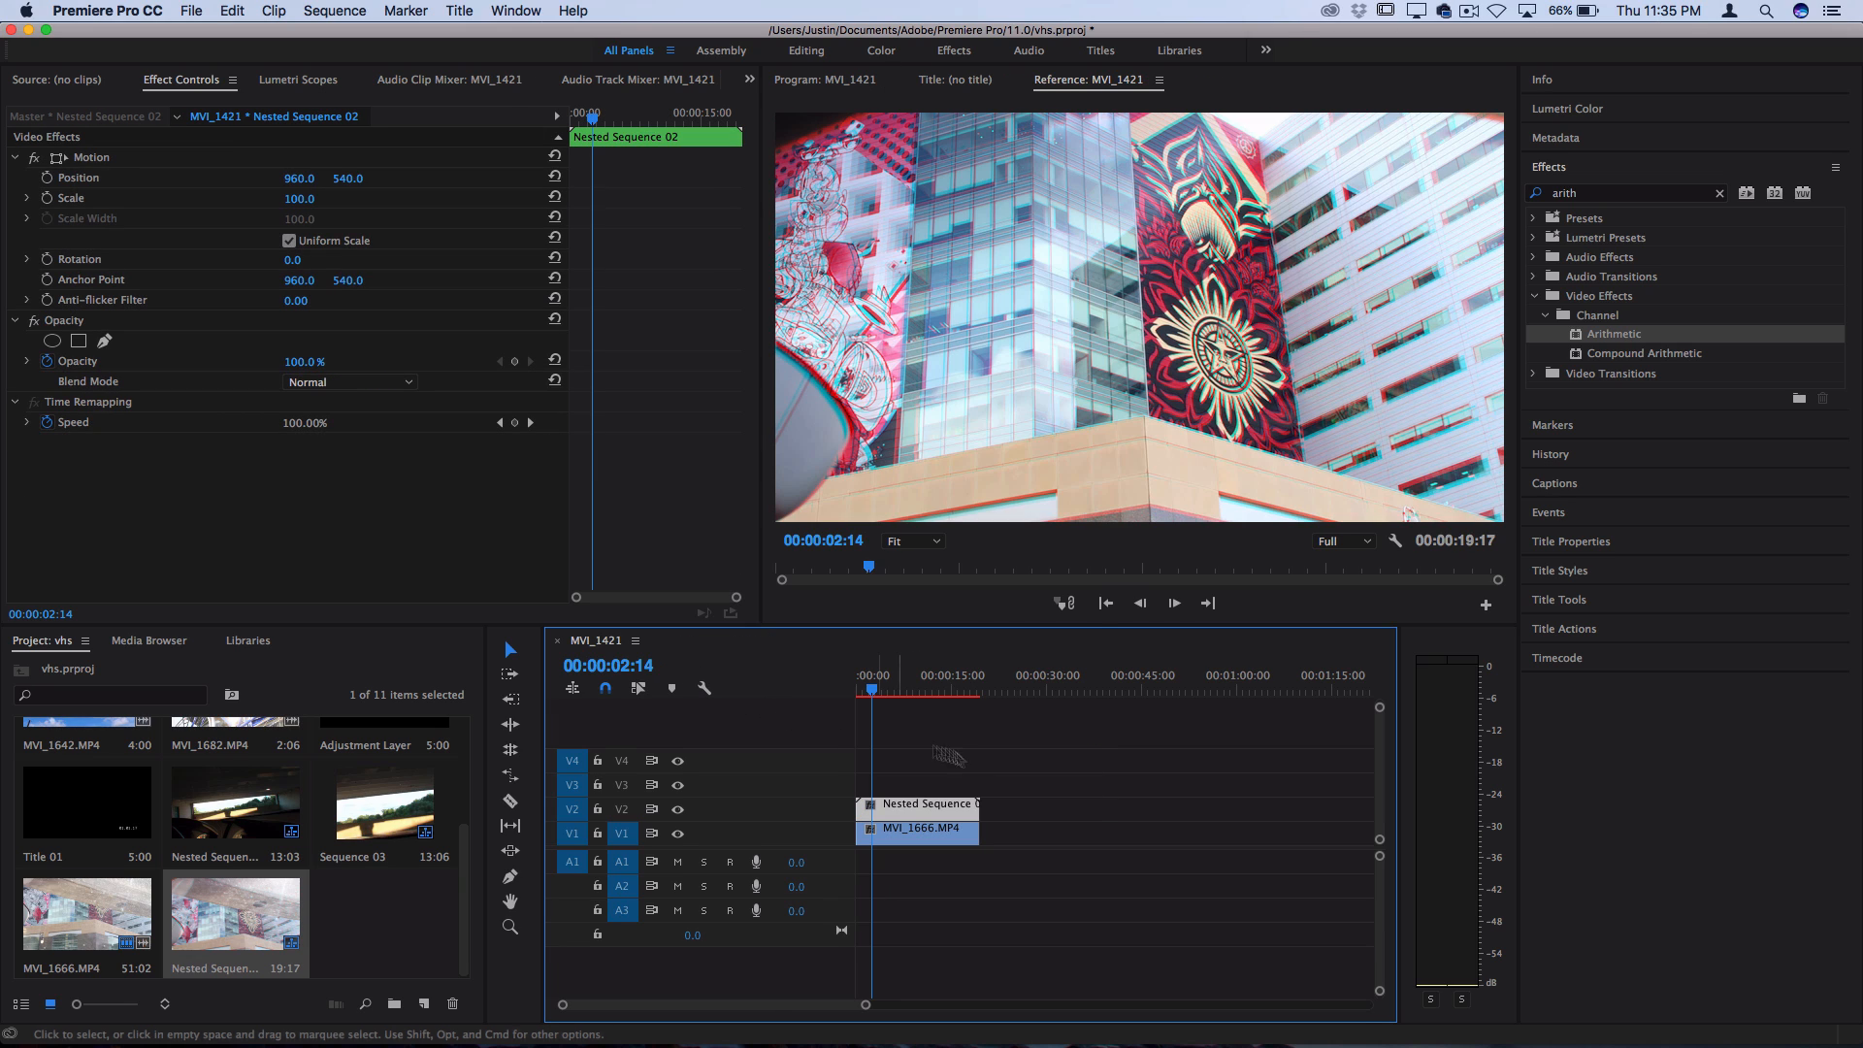
{"action": "key", "text": "space"}
{"action": "key", "text": "space"}
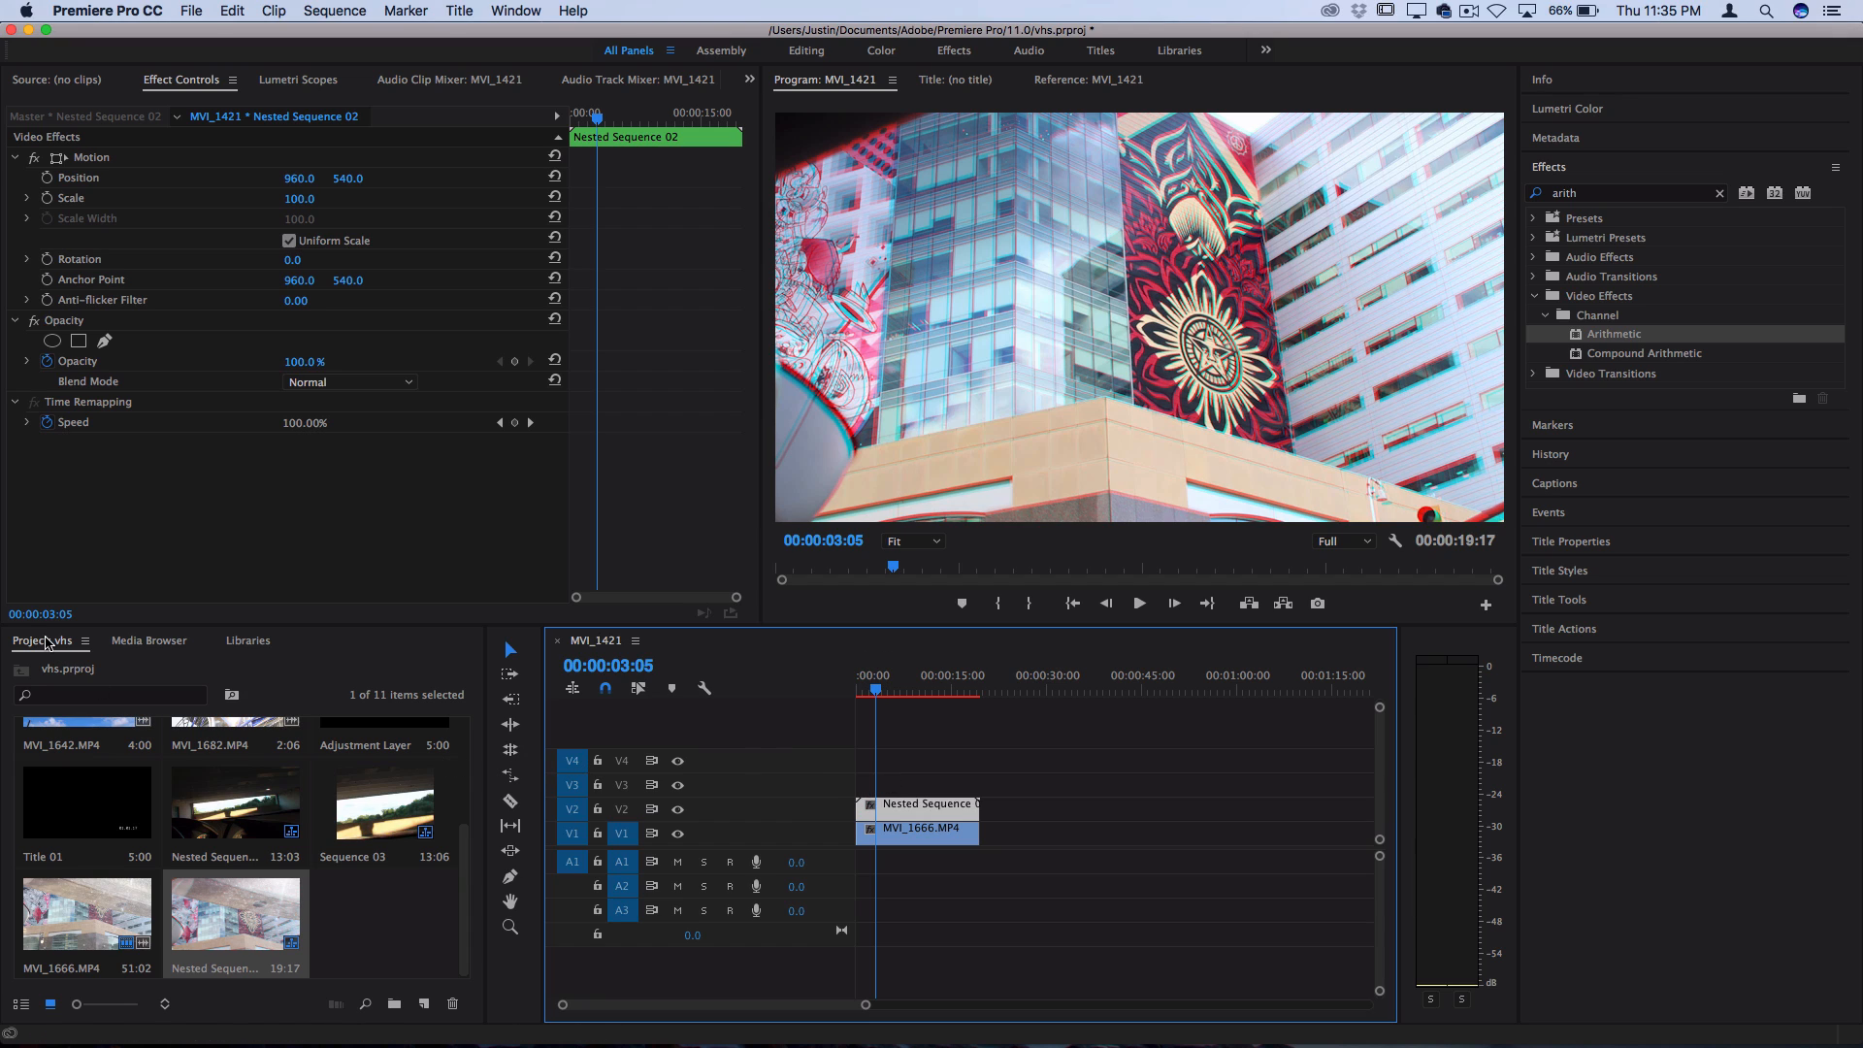
Create an adjustment layer with the default settings and place it on V3, spanning the full length of the nested sequence
{"action": "left_click", "coordinate": [46, 644]}
{"action": "left_click", "coordinate": [179, 8]}
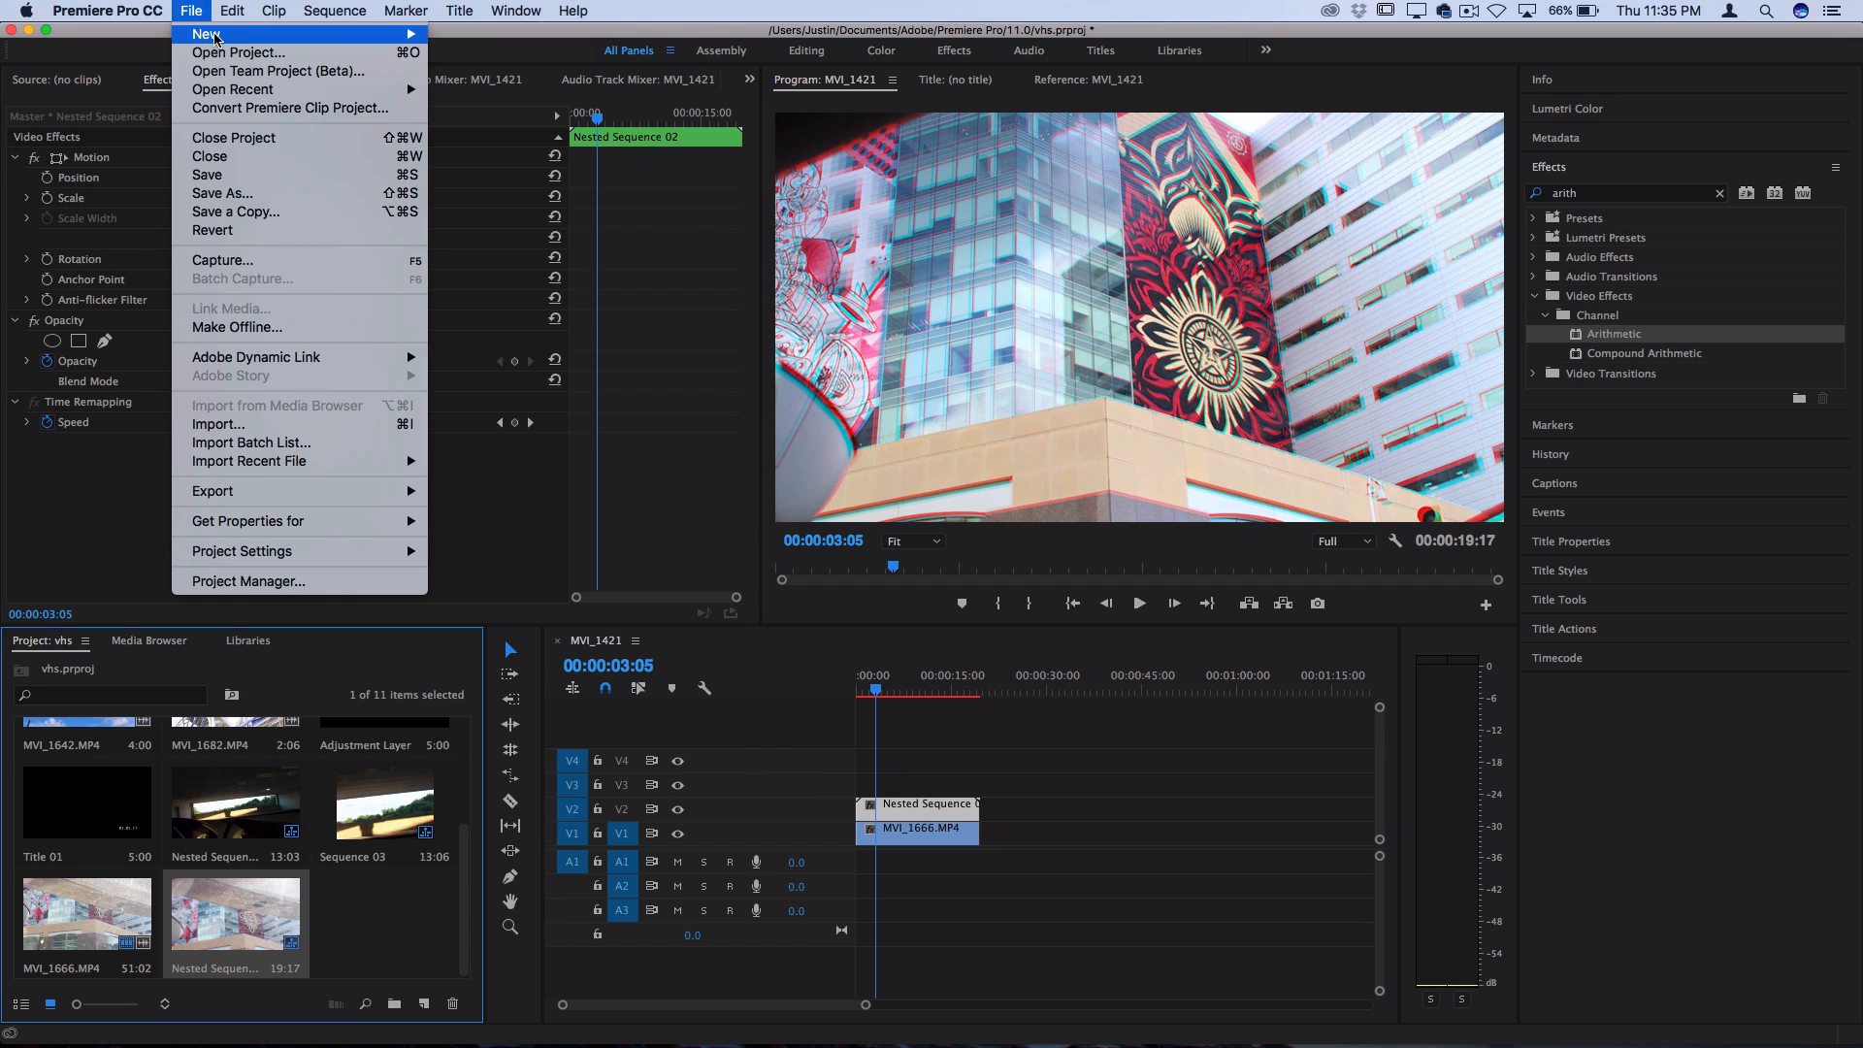
{"action": "mouse_move", "coordinate": [243, 34]}
{"action": "left_click", "coordinate": [533, 170]}
{"action": "key", "text": "Return"}
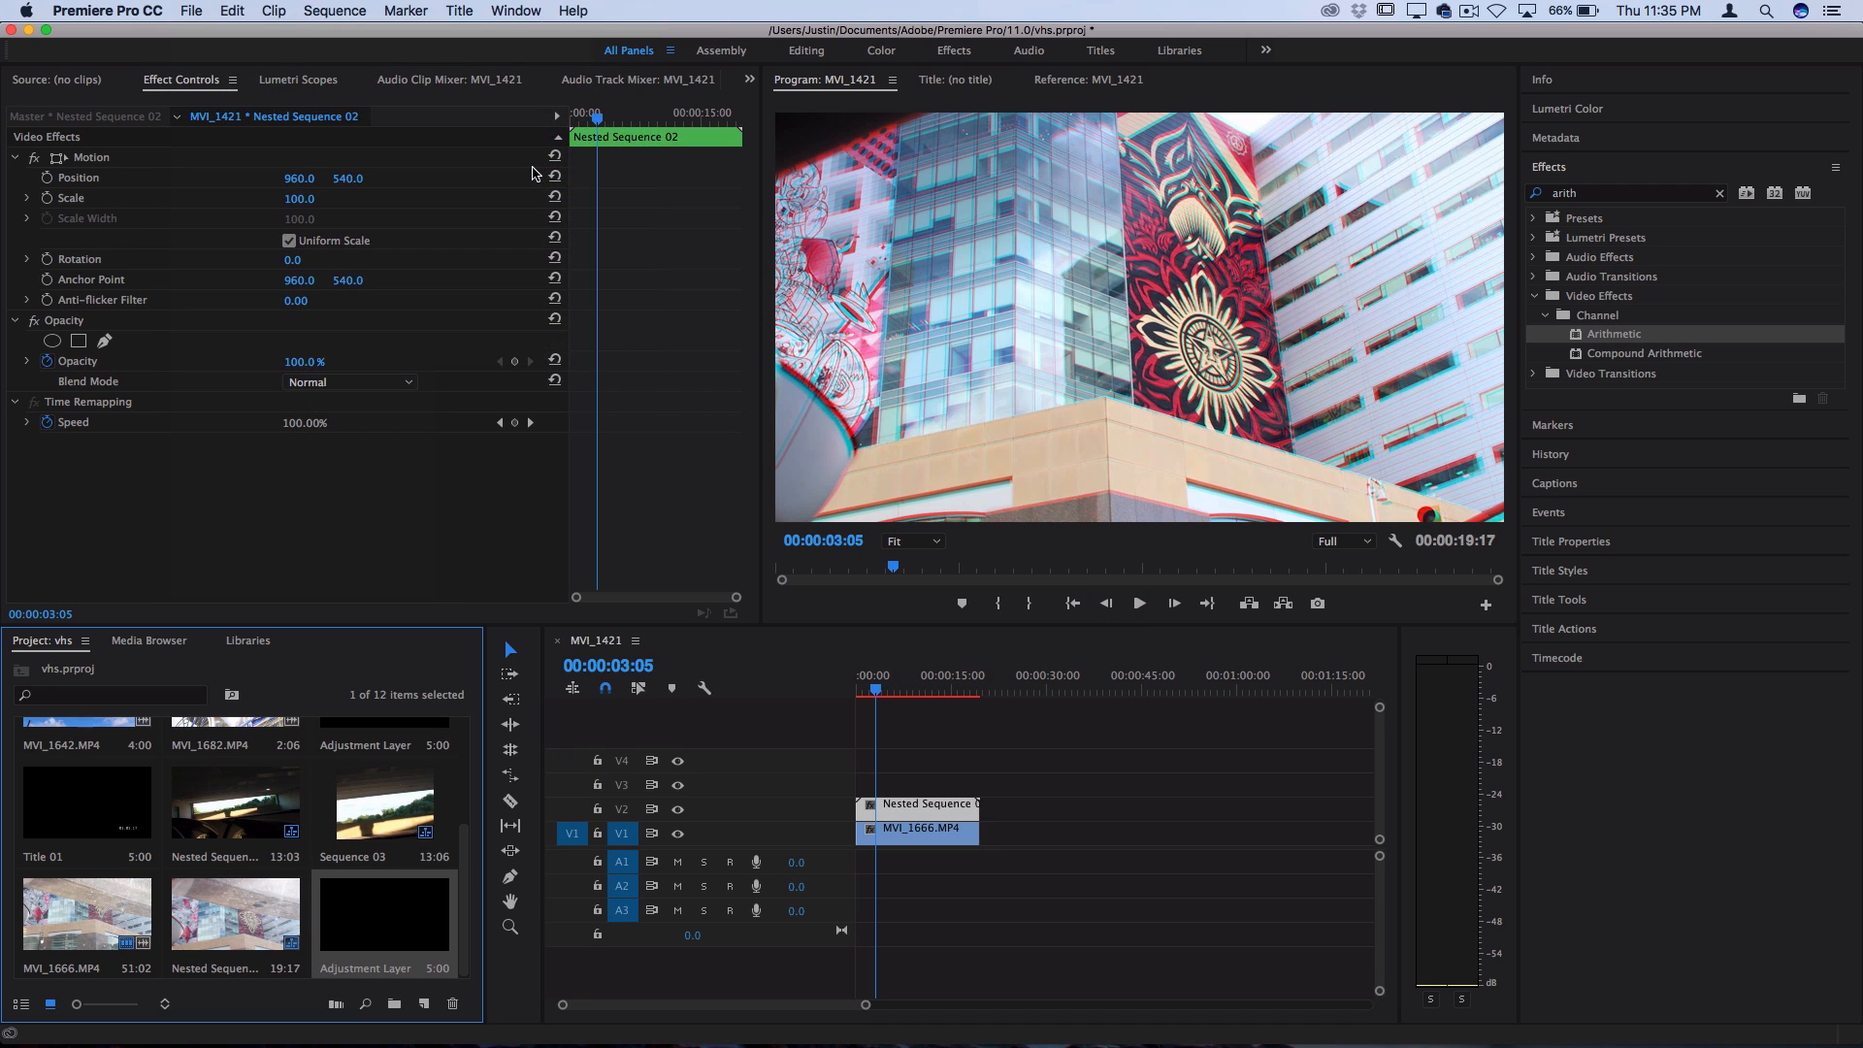
{"action": "left_click_drag", "start_coordinate": [385, 938], "coordinate": [978, 786]}
{"action": "left_click", "coordinate": [938, 791]}
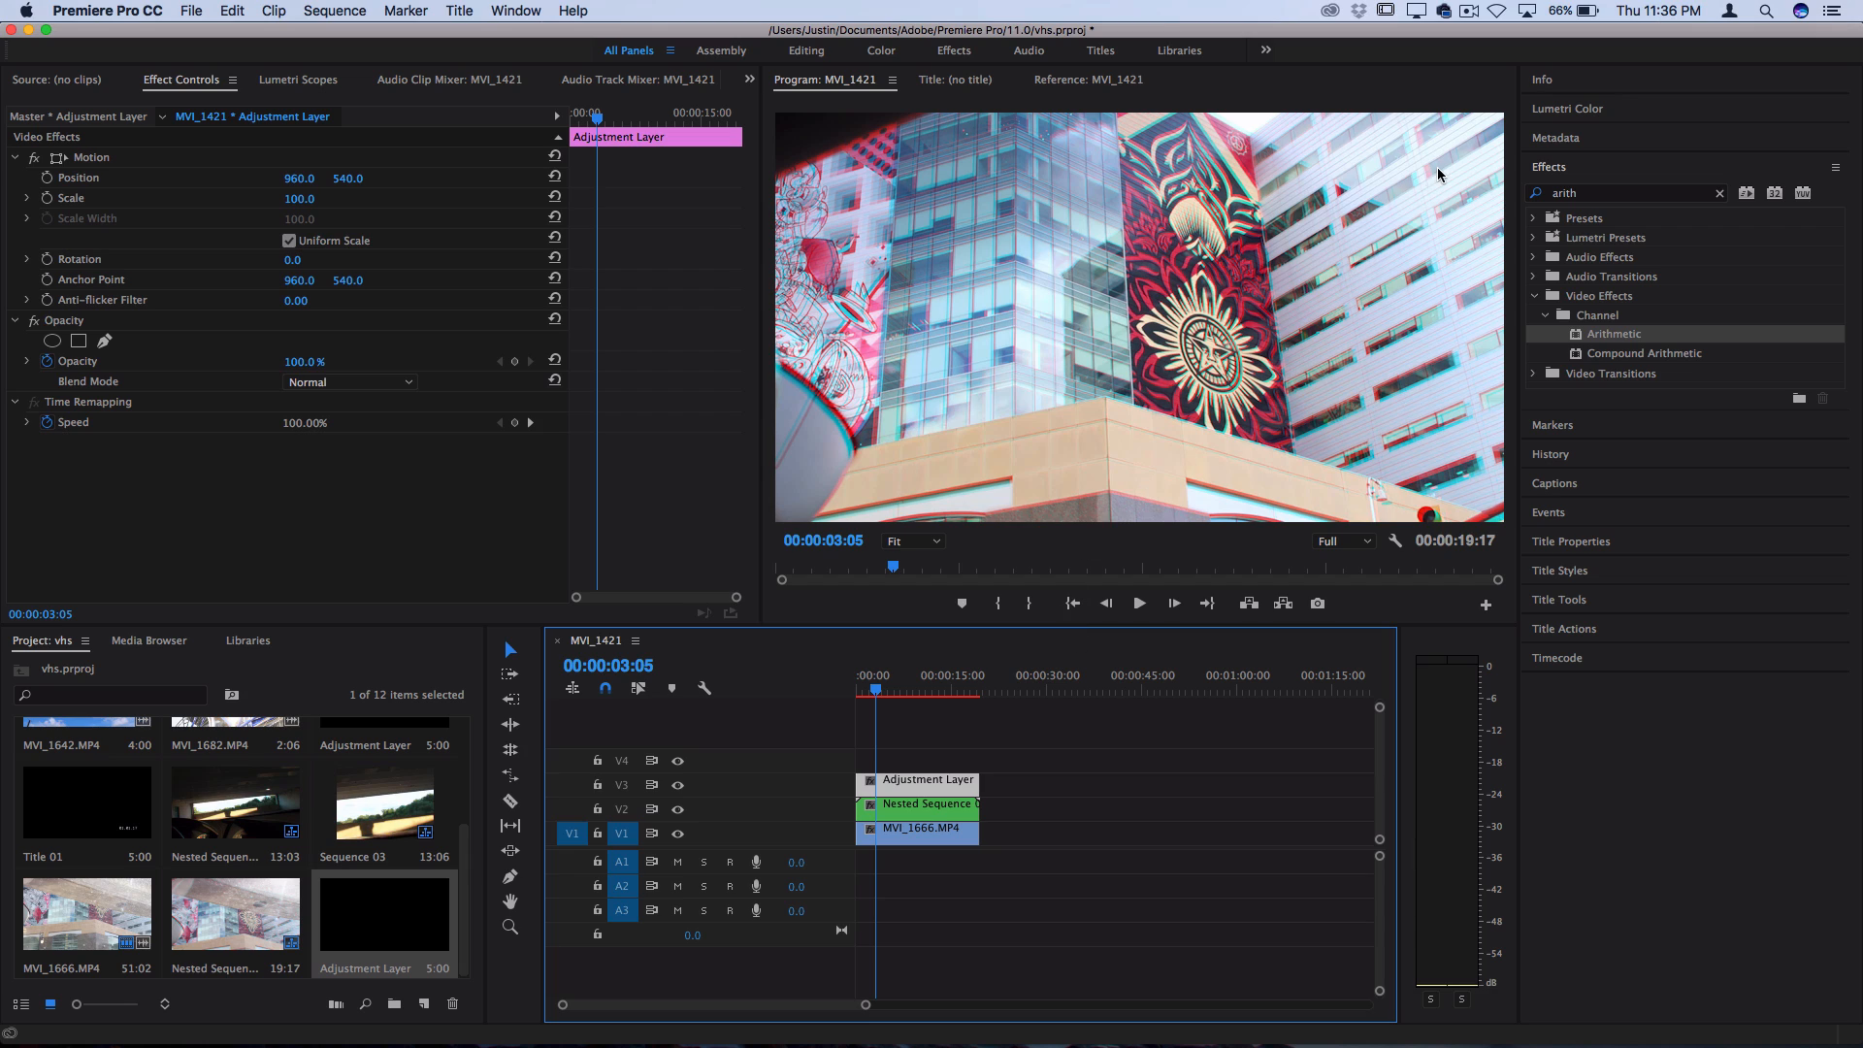
Apply Gaussian Blur to the adjustment layer and set its Blurriness to 3
{"action": "left_click", "coordinate": [1592, 194]}
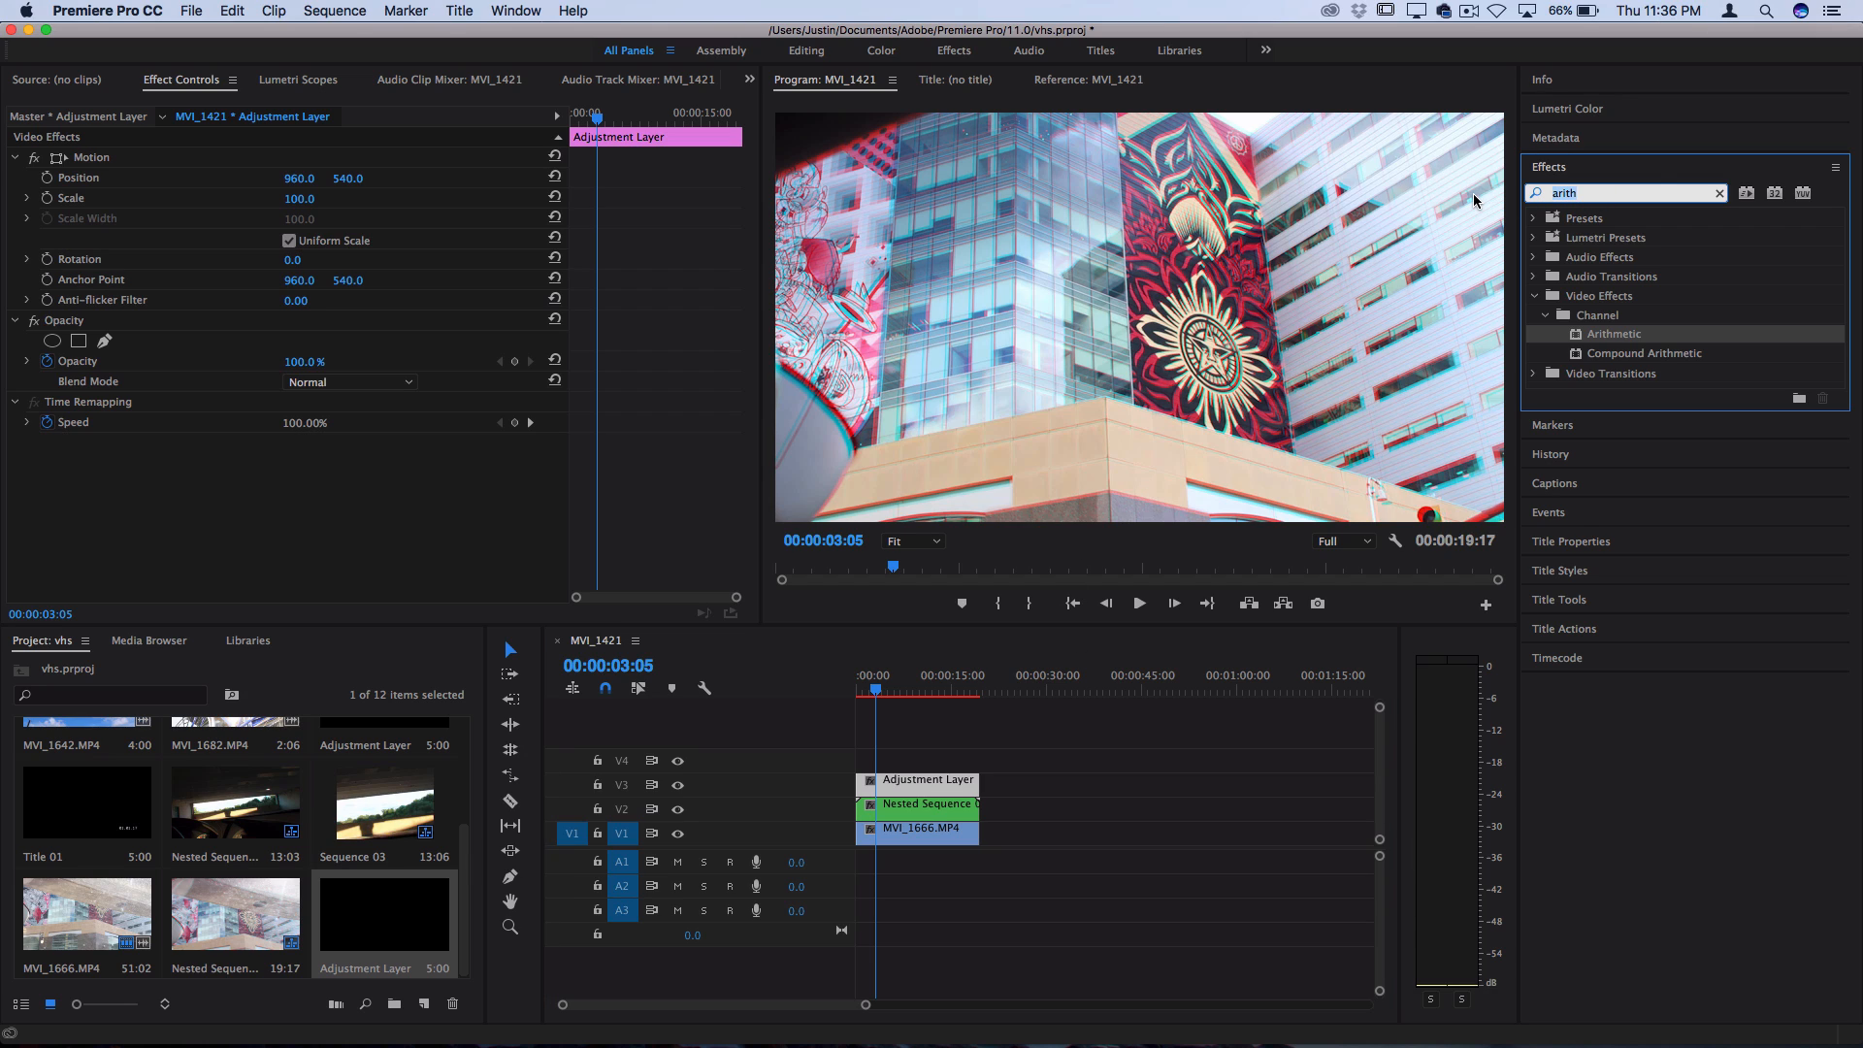
{"action": "type", "text": "gaussian"}
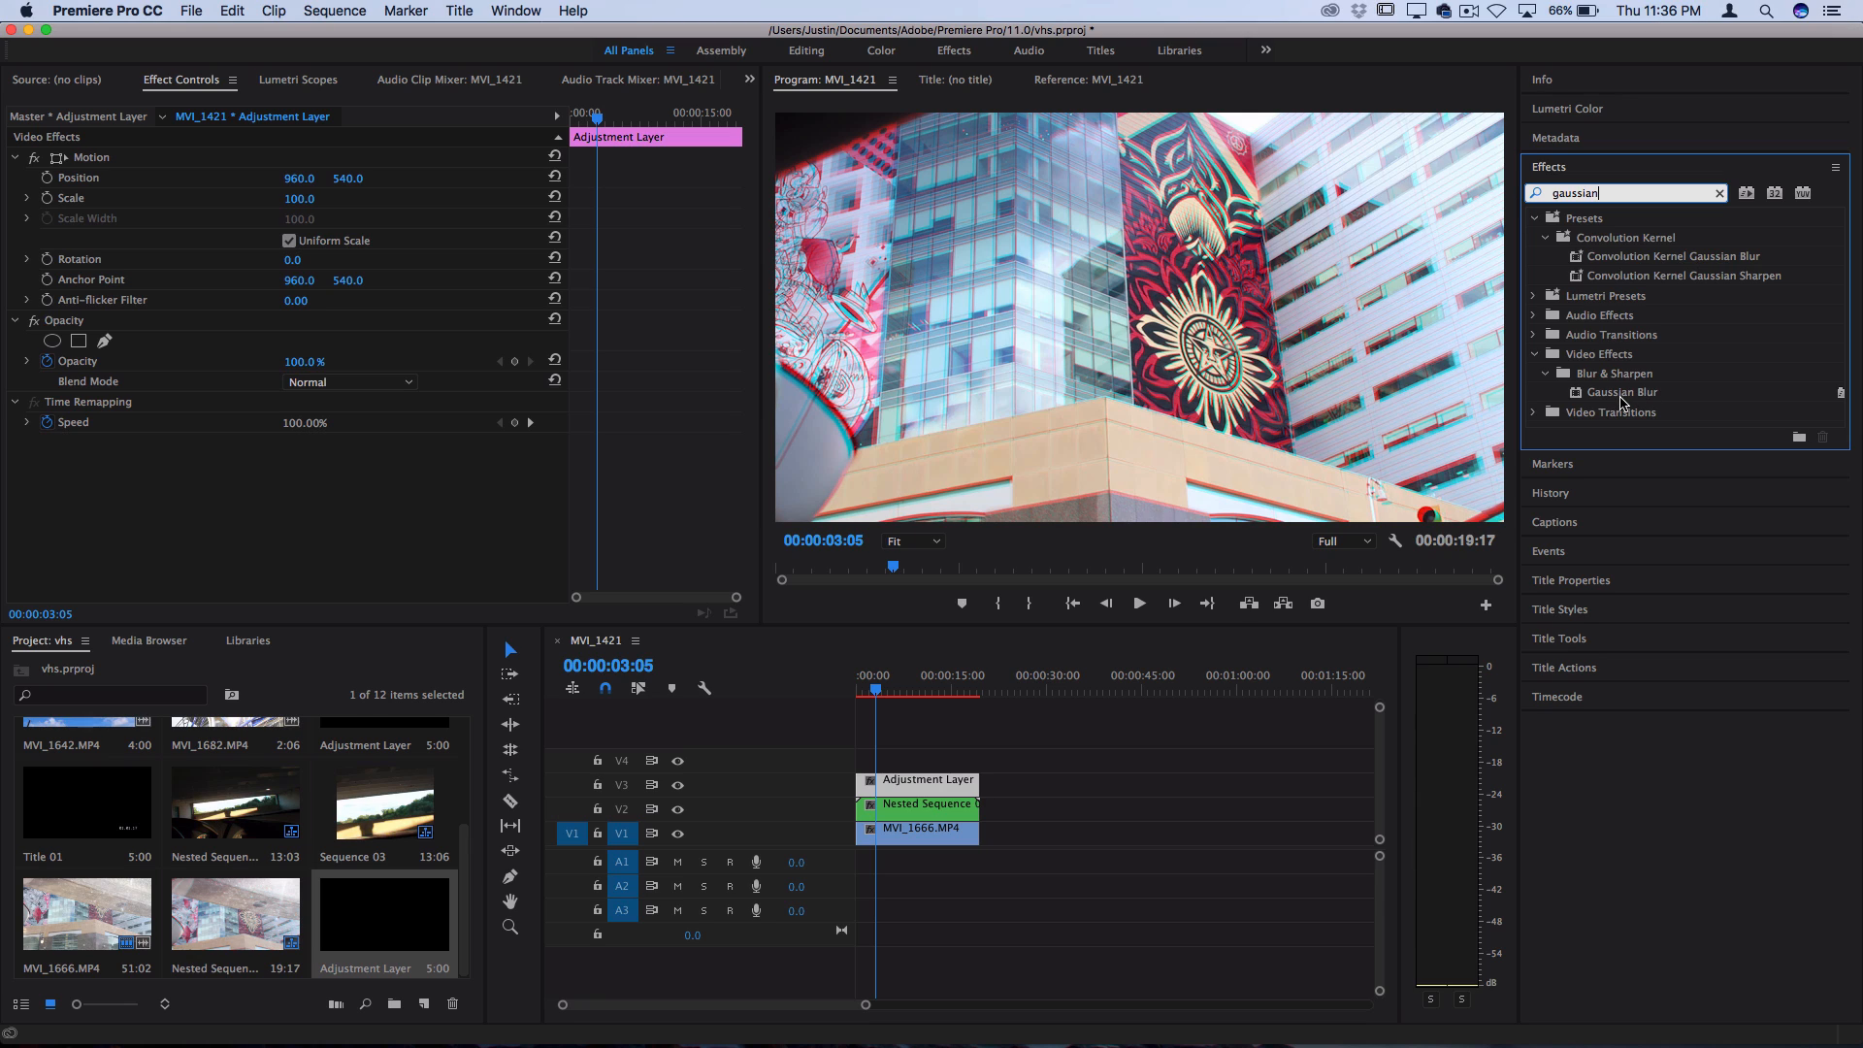
{"action": "left_click_drag", "start_coordinate": [1621, 400], "coordinate": [927, 783]}
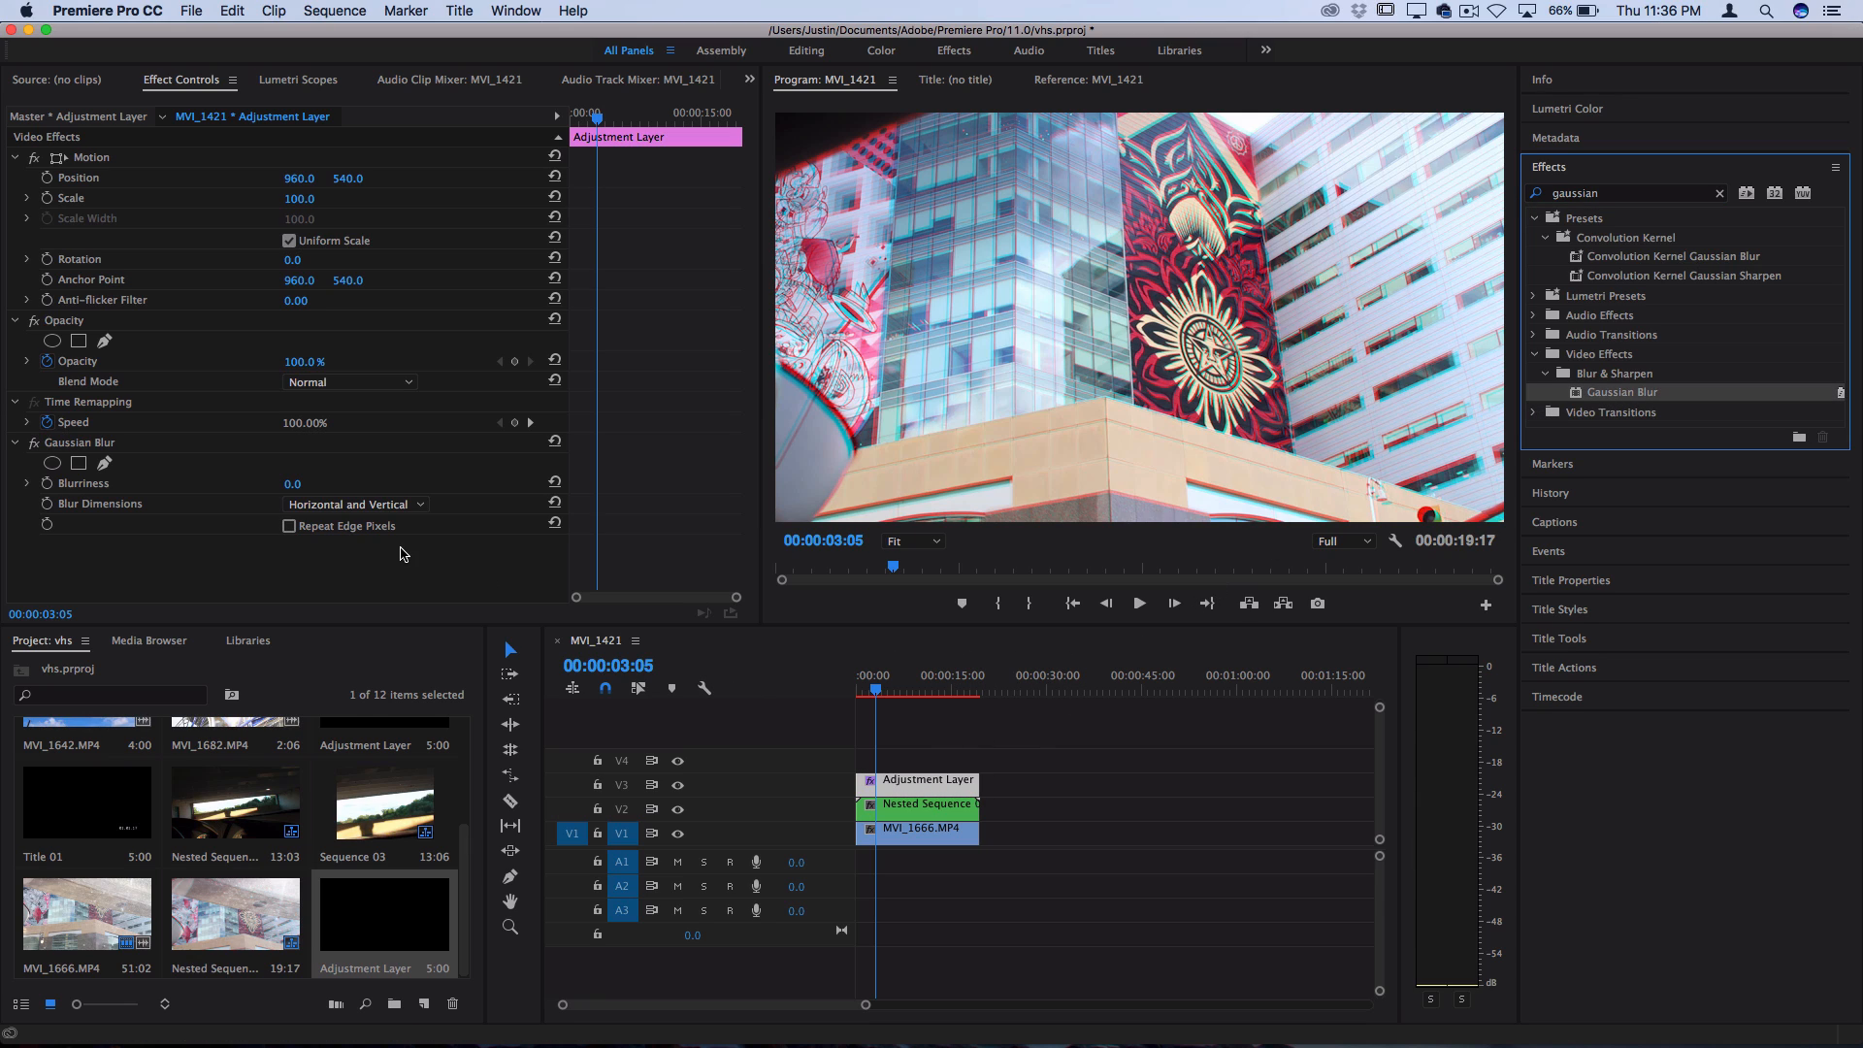
{"action": "left_click", "coordinate": [307, 481]}
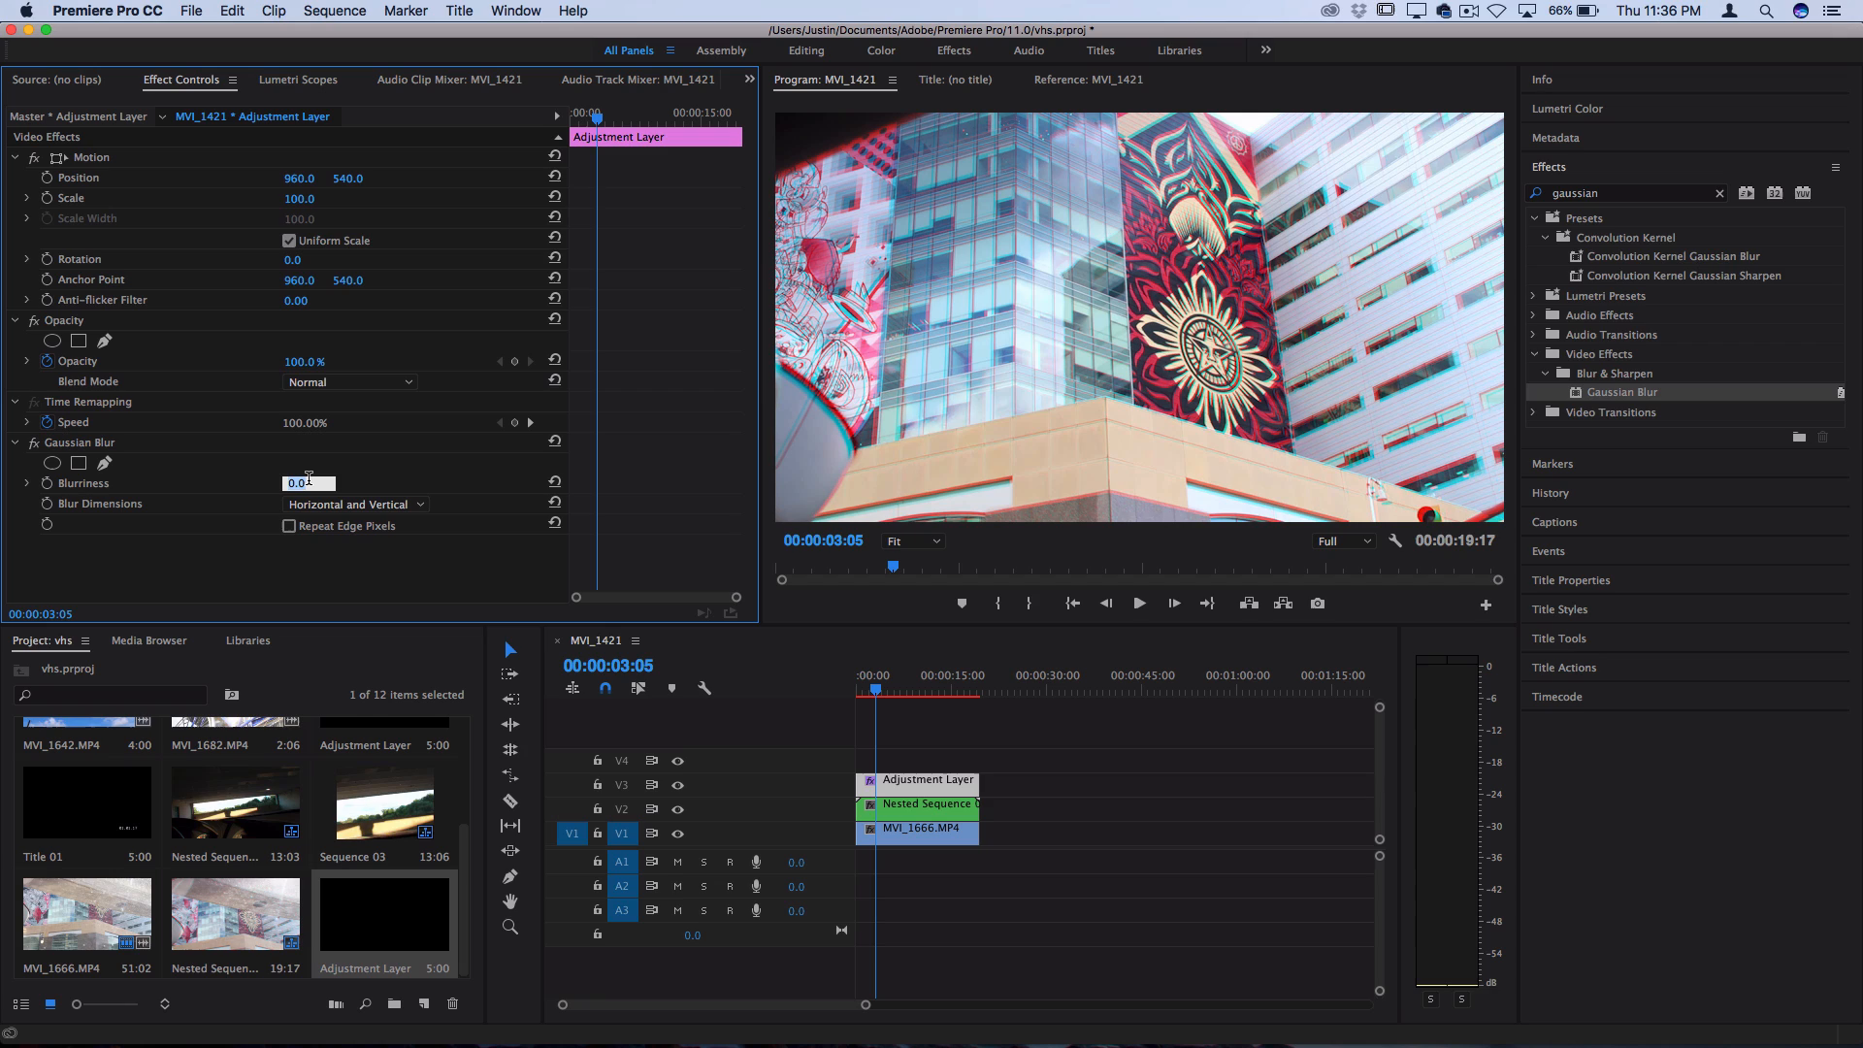
{"action": "type", "text": "3"}
{"action": "key", "text": "Return"}
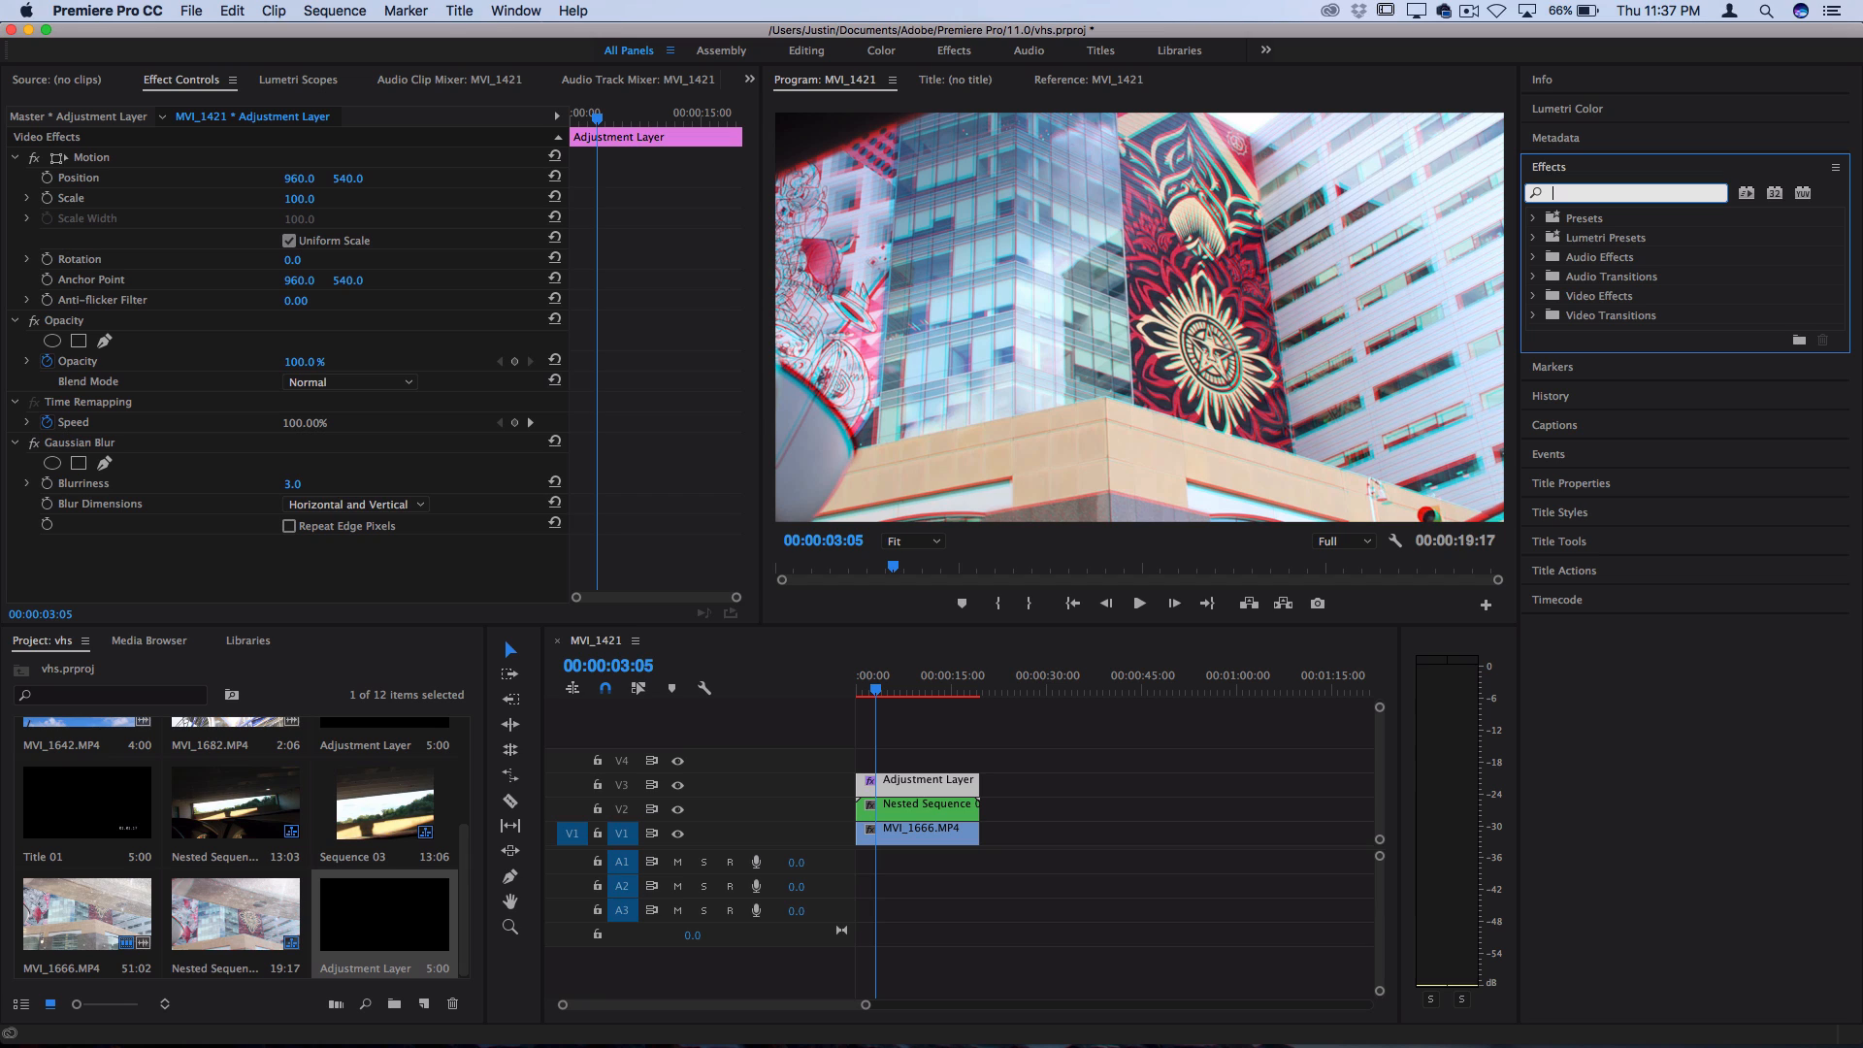
Apply Noise to the adjustment layer at 10%, raise the amount to 15%, and check the frame at 00:00:02:00
{"action": "type", "text": "noise"}
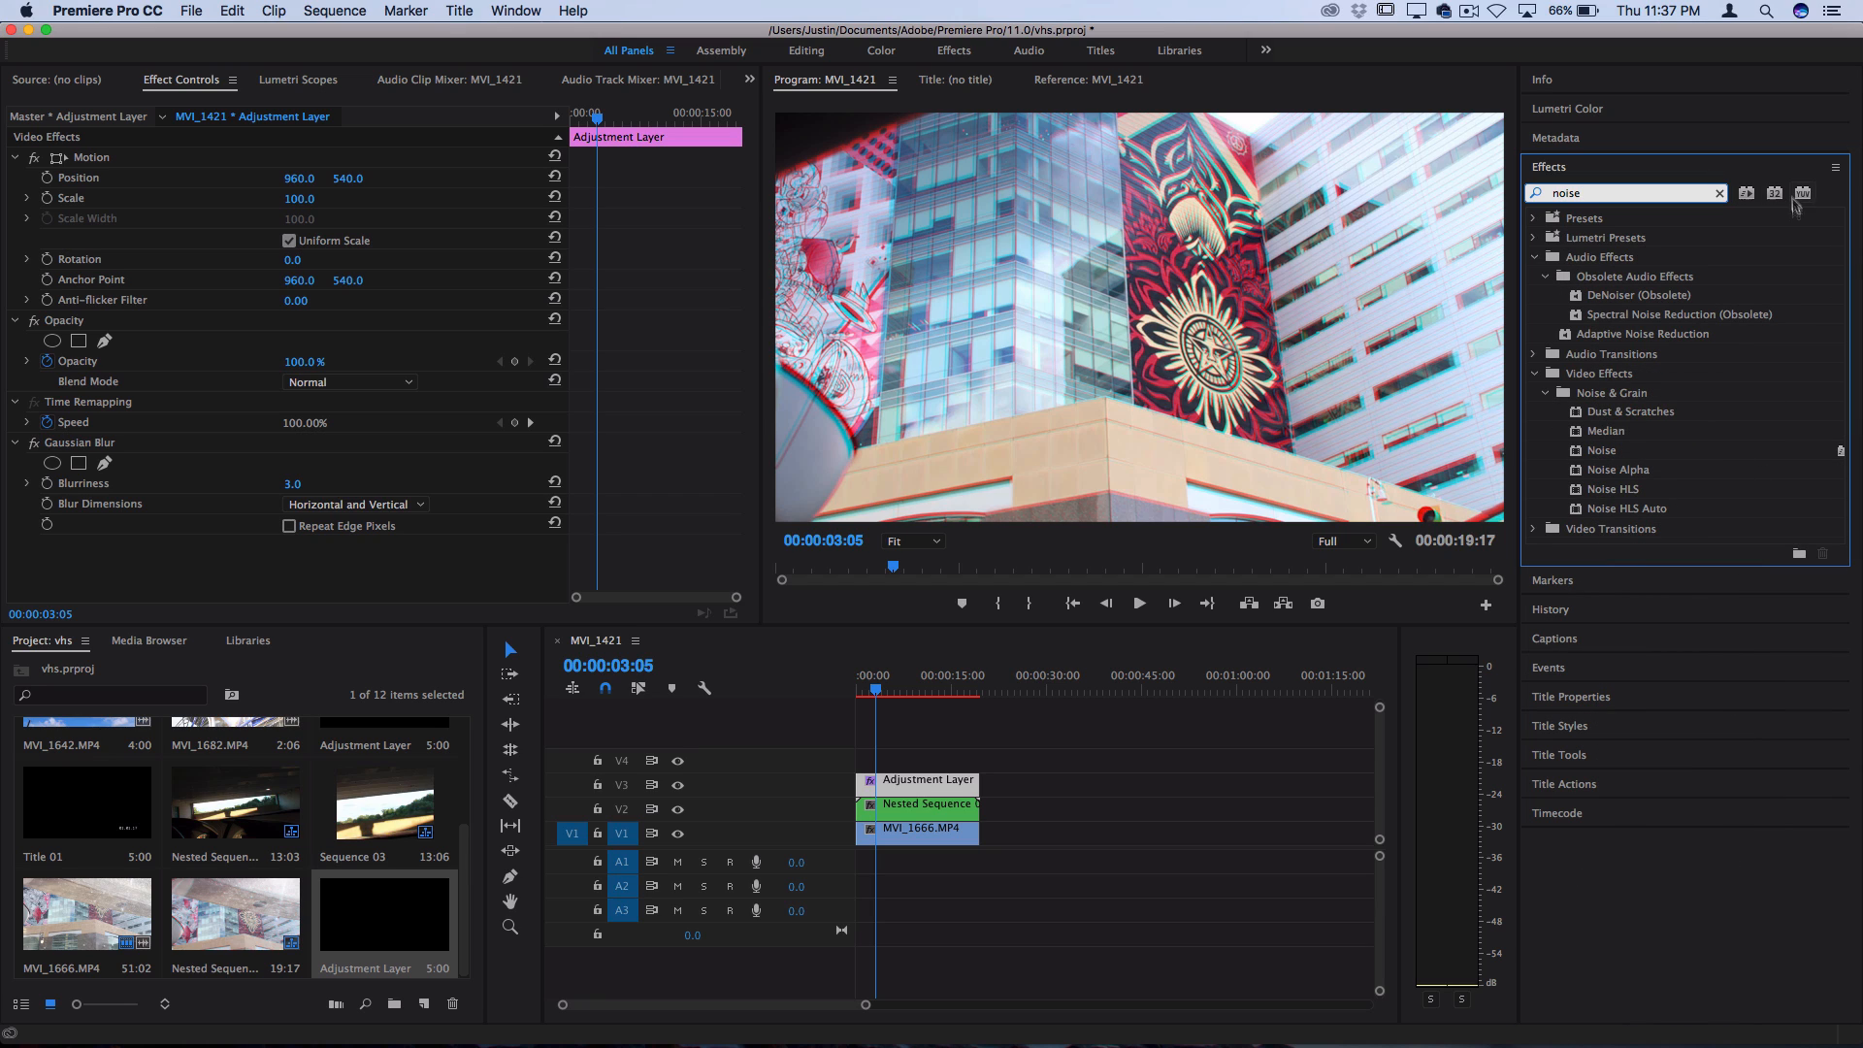
{"action": "left_click", "coordinate": [1603, 452]}
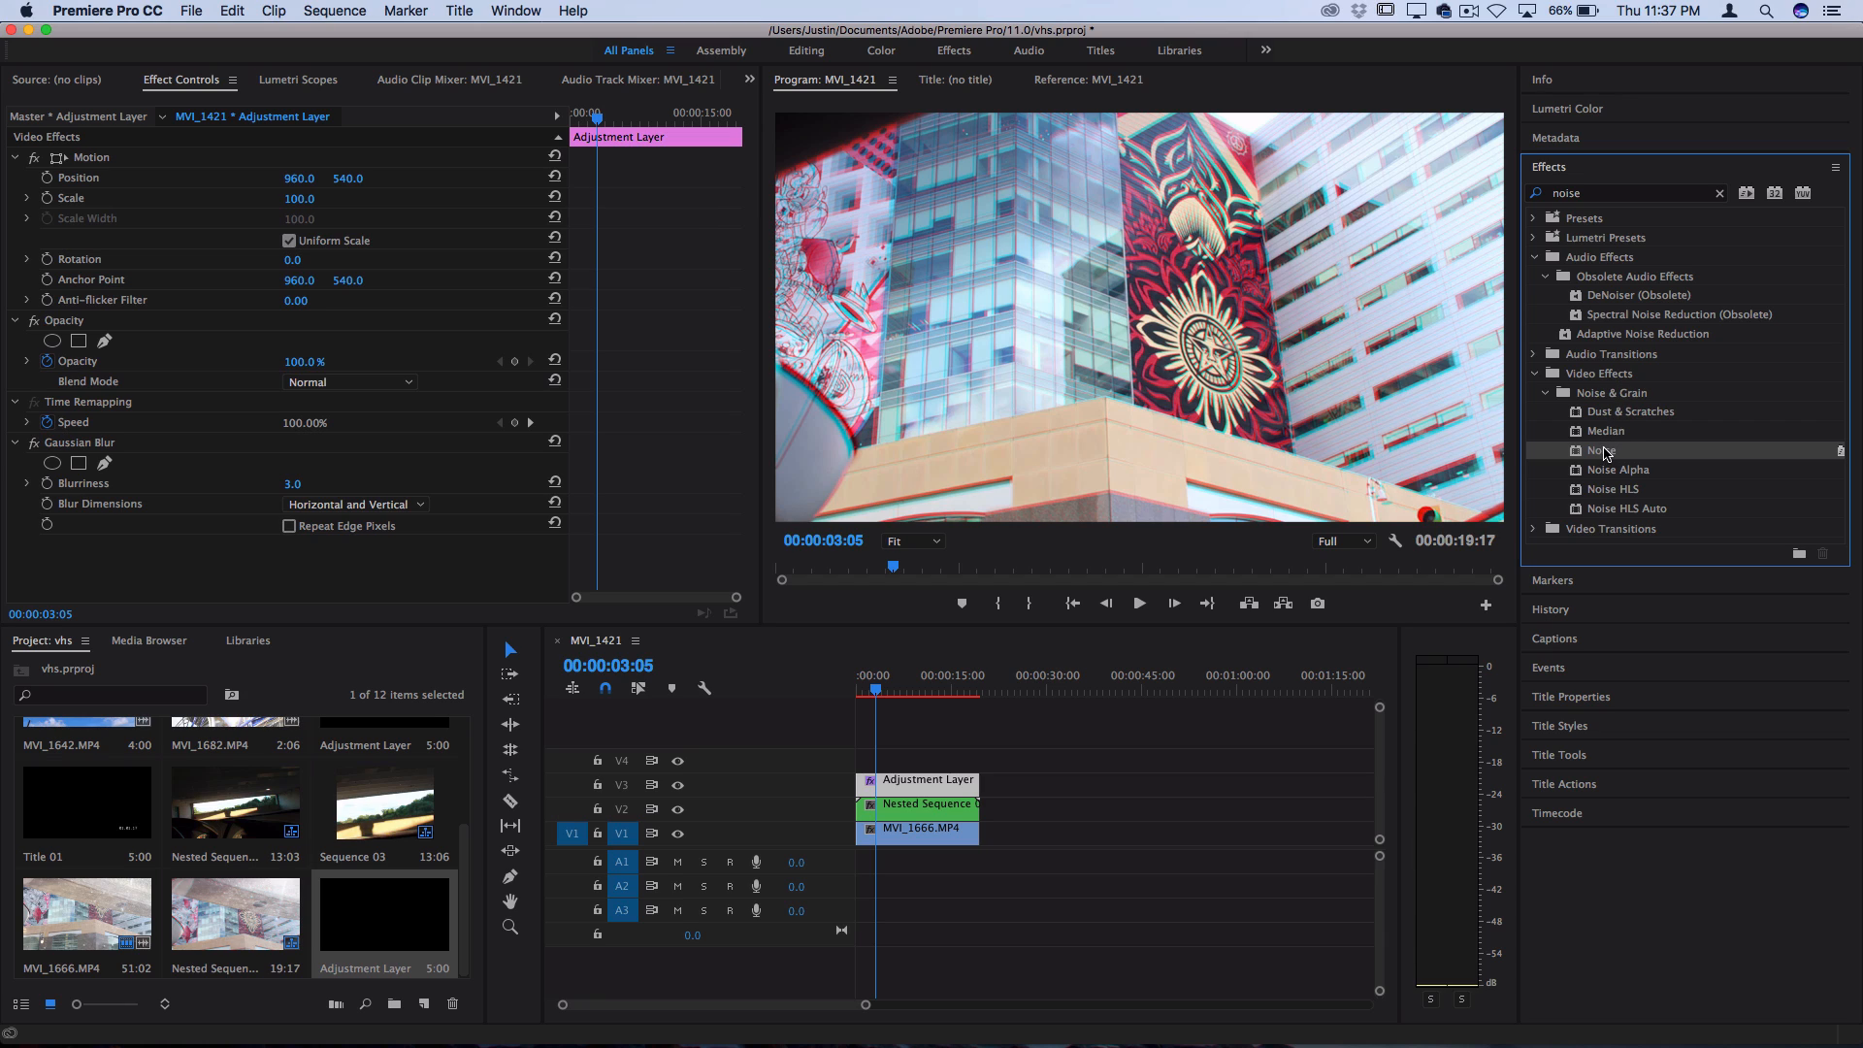
{"action": "left_click_drag", "start_coordinate": [1603, 452], "coordinate": [894, 784]}
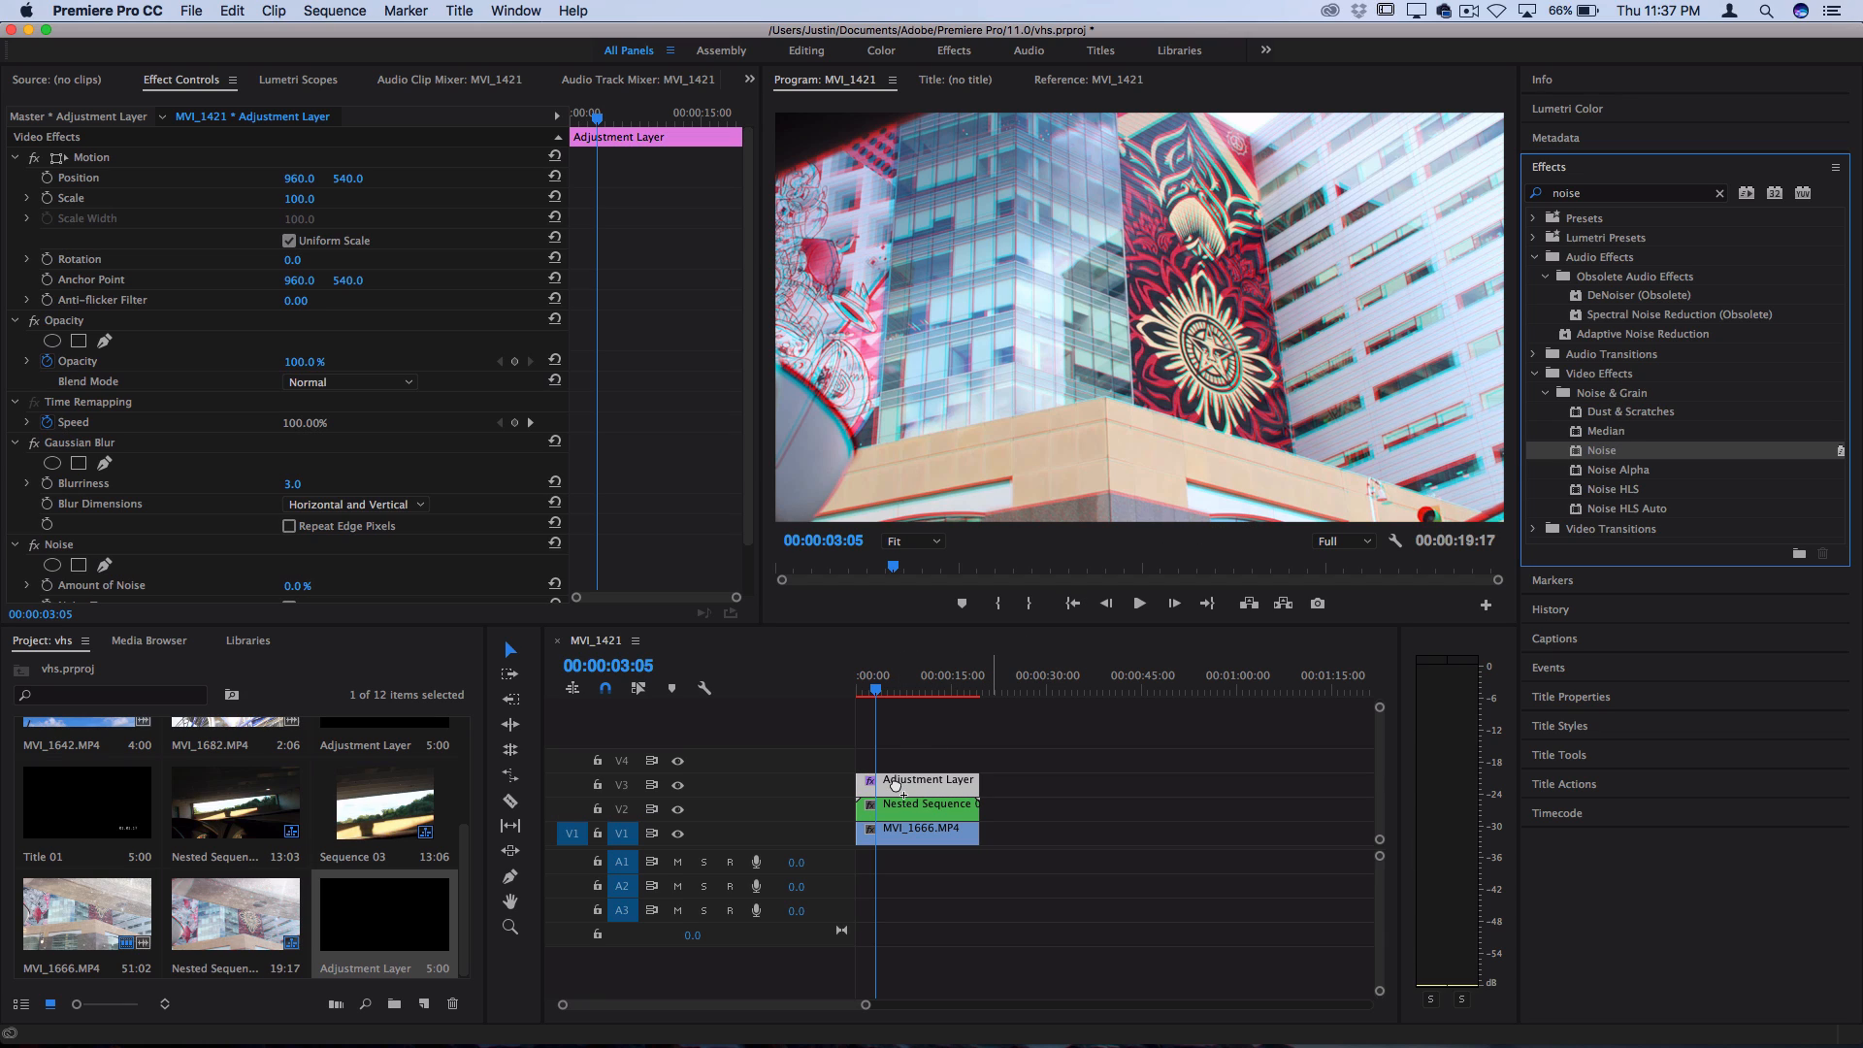
{"action": "left_click", "coordinate": [294, 585]}
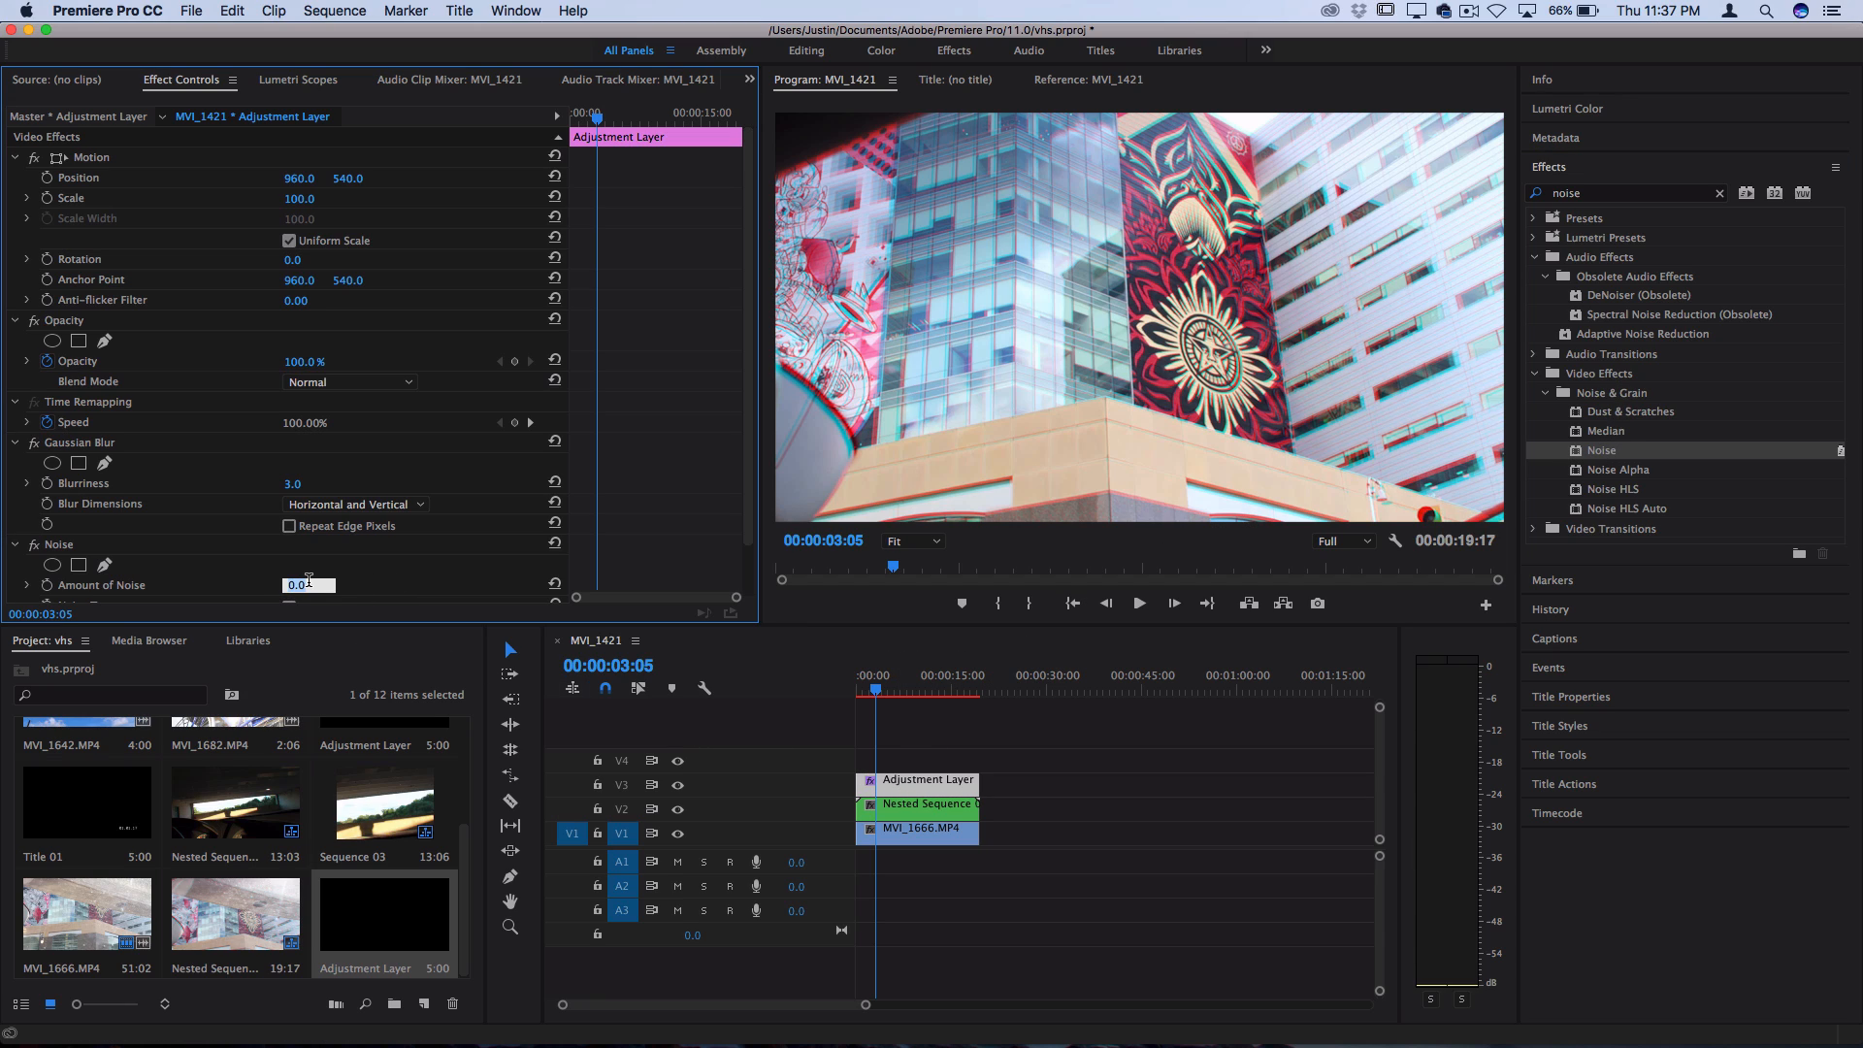
{"action": "type", "text": "10"}
{"action": "key", "text": "Return"}
{"action": "left_click_drag", "start_coordinate": [747, 377], "coordinate": [748, 446]}
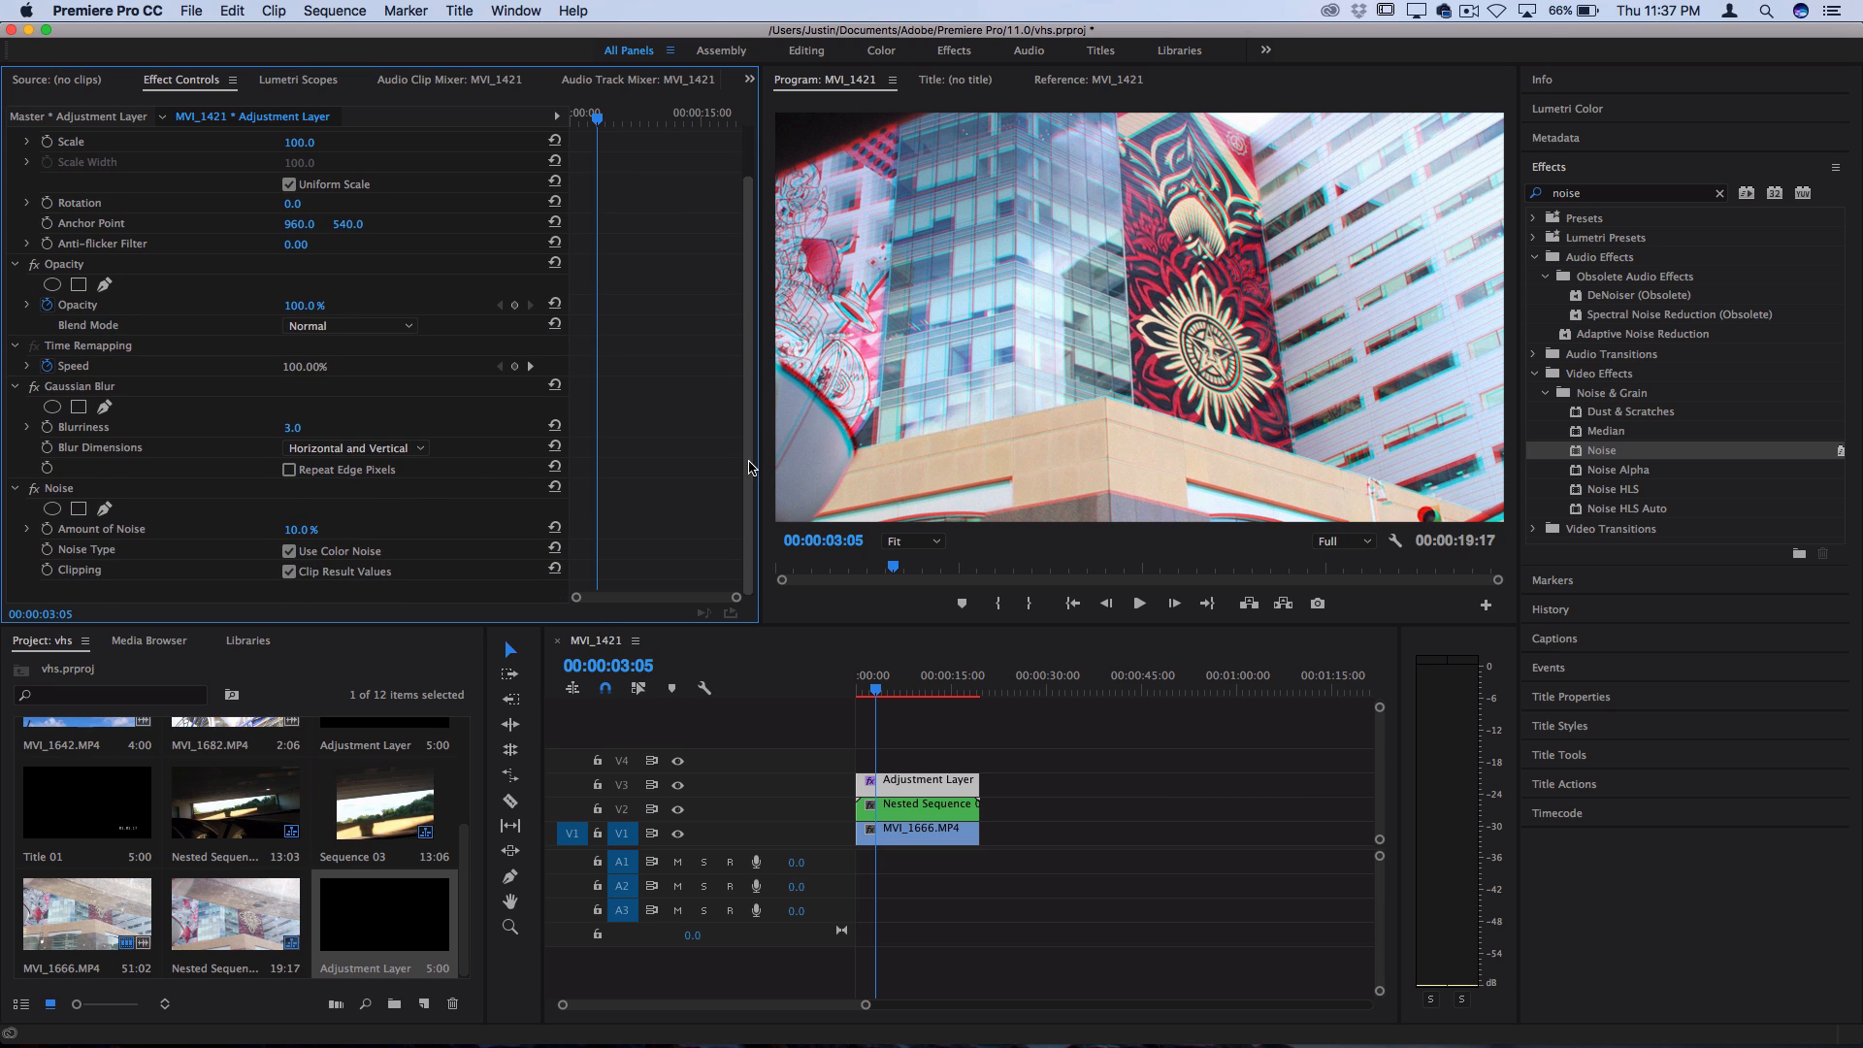
{"action": "left_click_drag", "start_coordinate": [876, 692], "coordinate": [869, 692]}
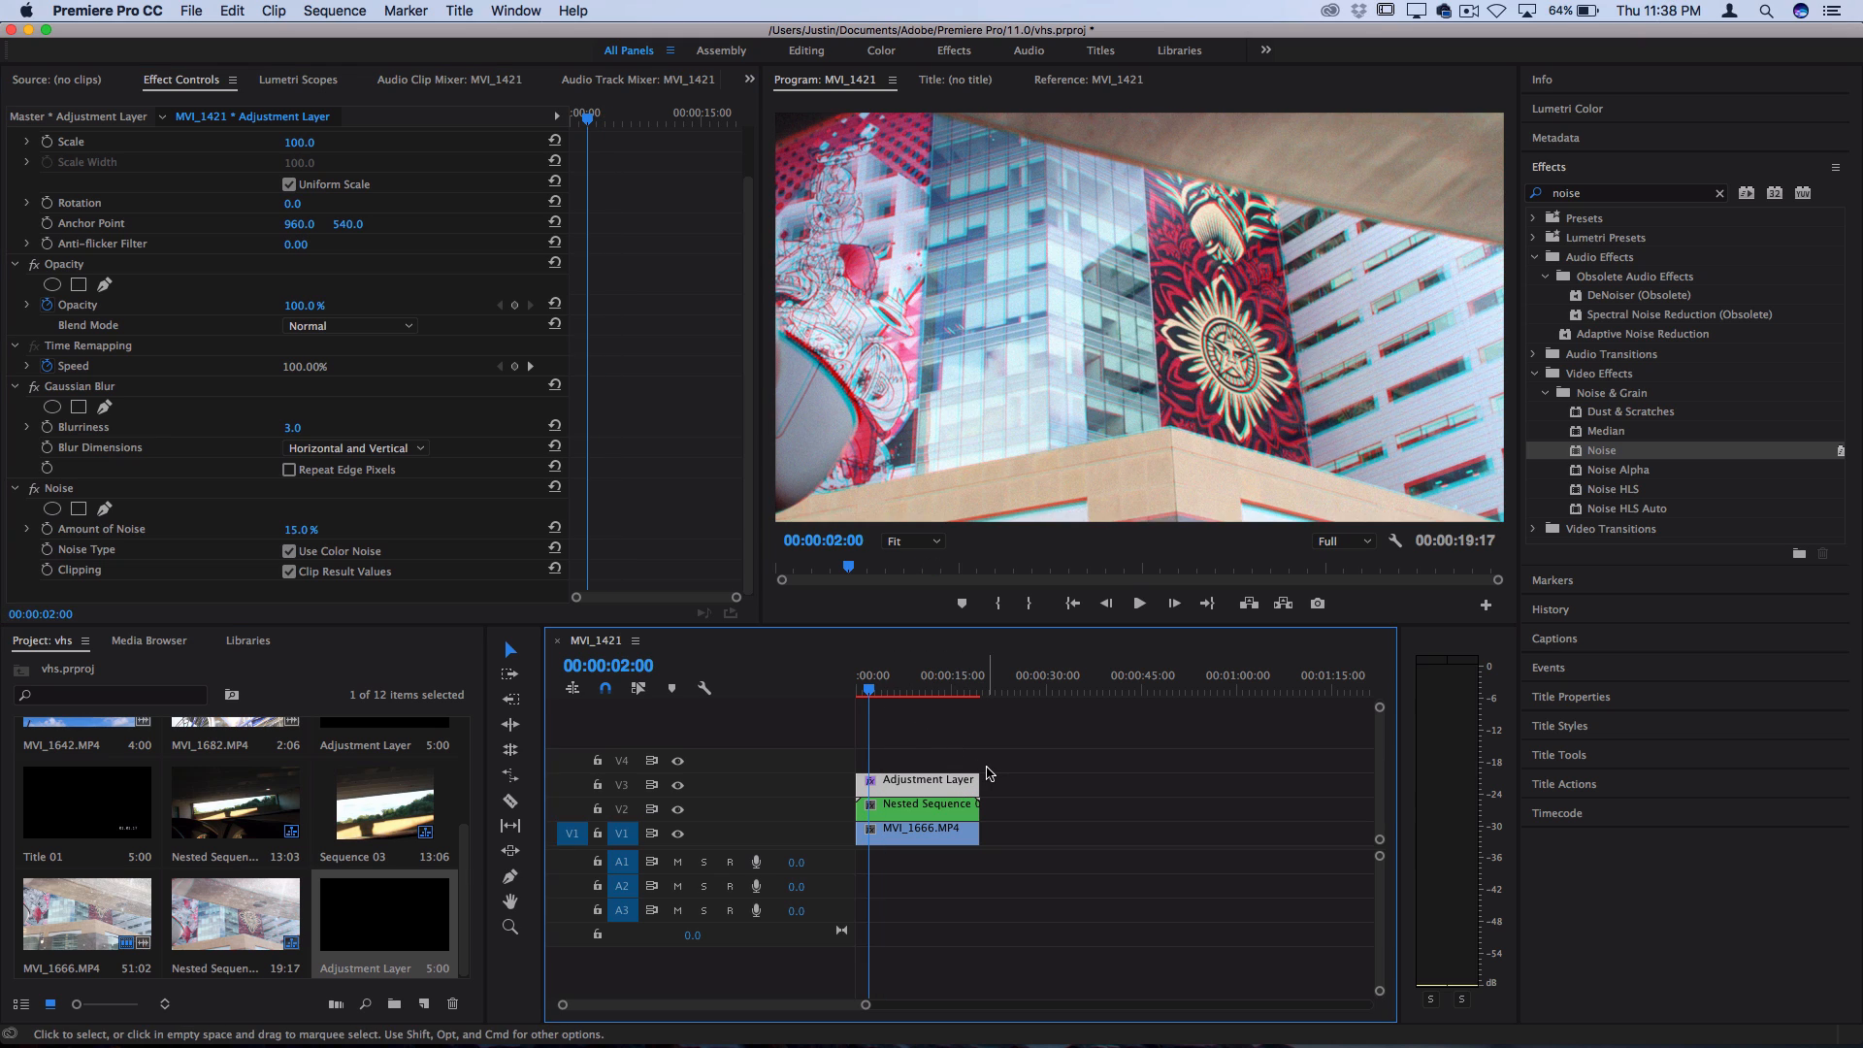
Apply the Color Balance (HLS) effect to the adjustment layer
{"action": "left_click_drag", "start_coordinate": [1619, 192], "coordinate": [1490, 192]}
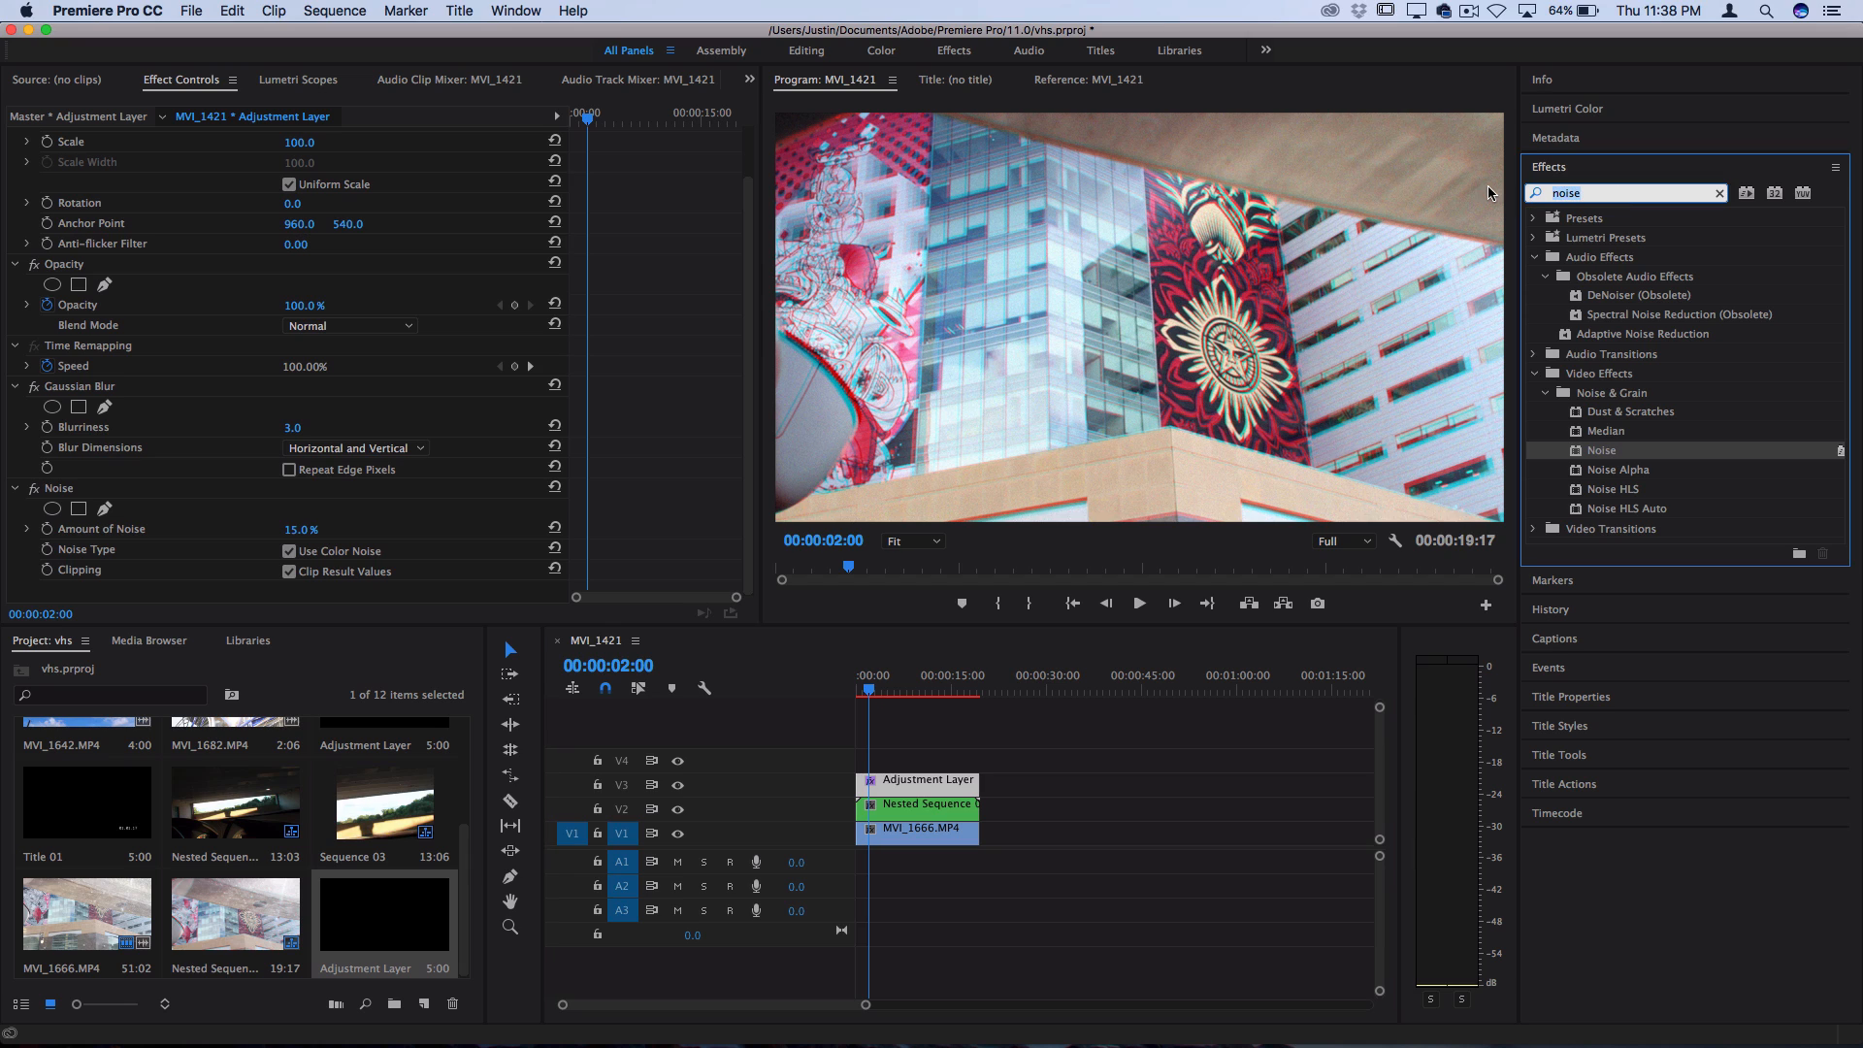
{"action": "type", "text": "color balanc"}
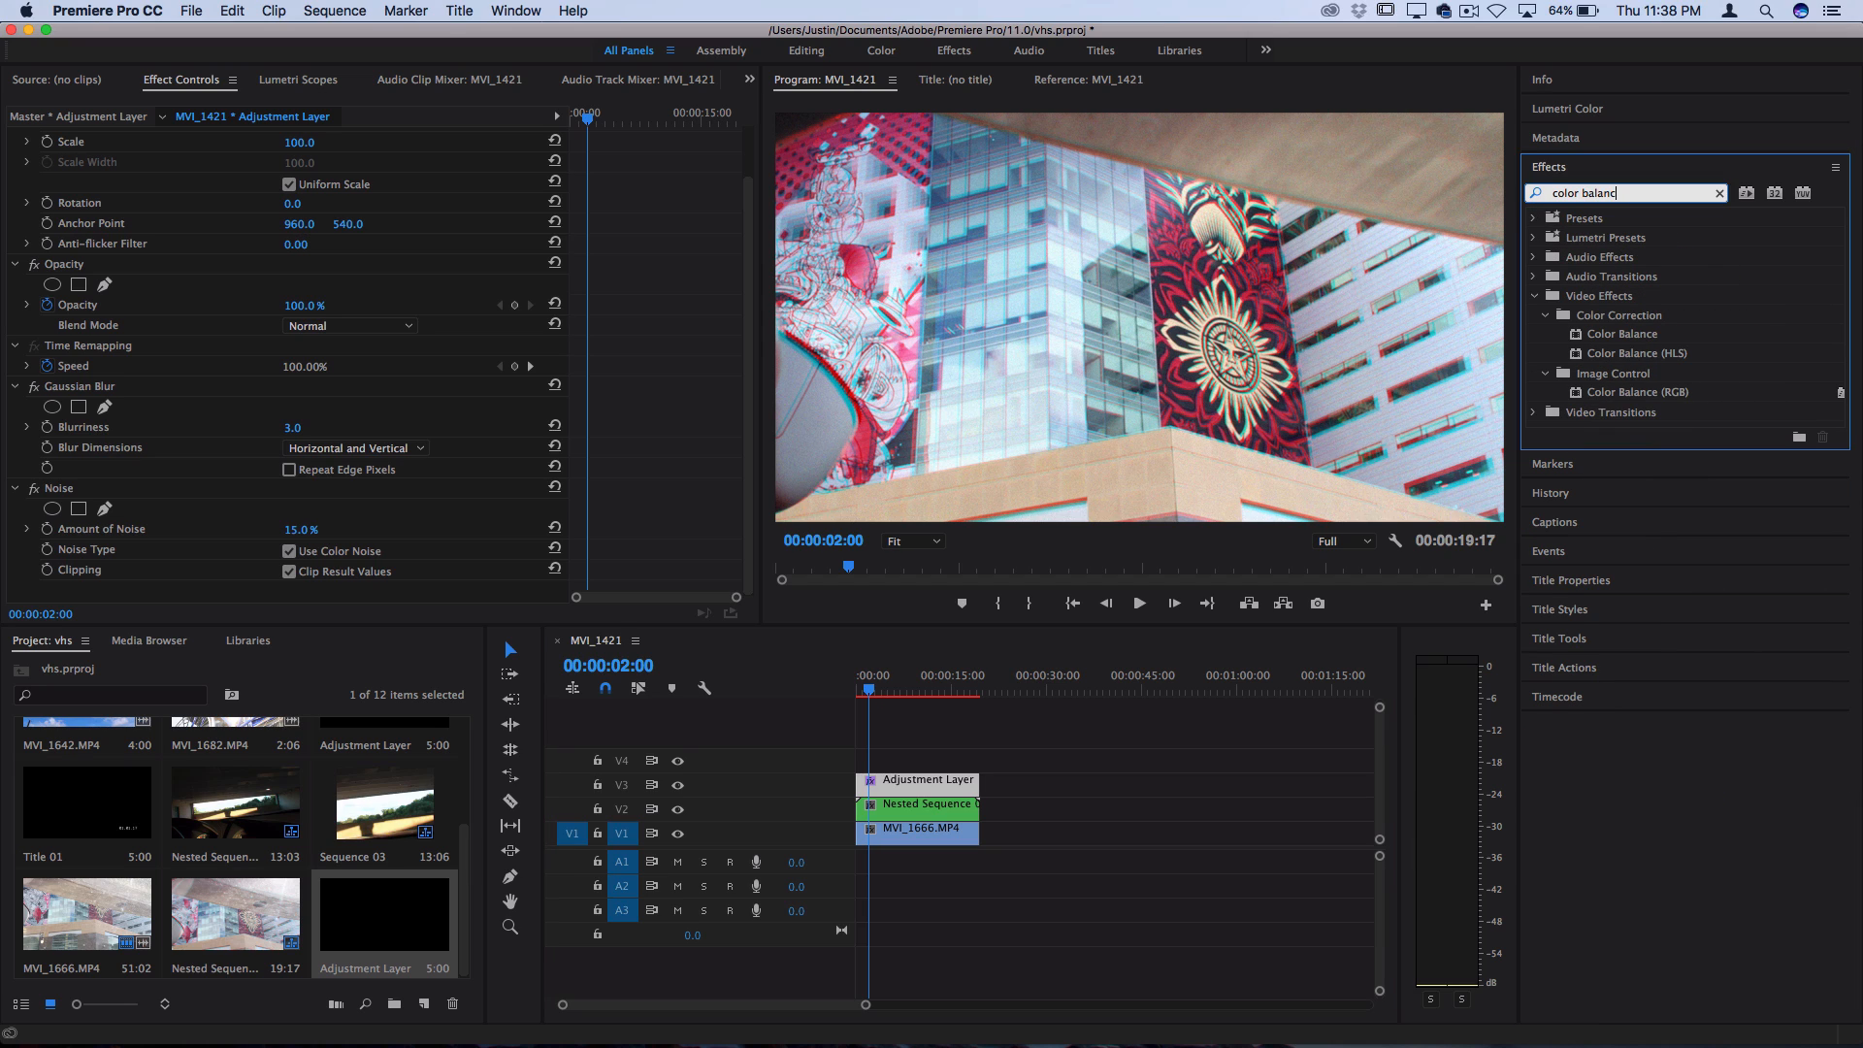
{"action": "left_click", "coordinate": [1650, 354]}
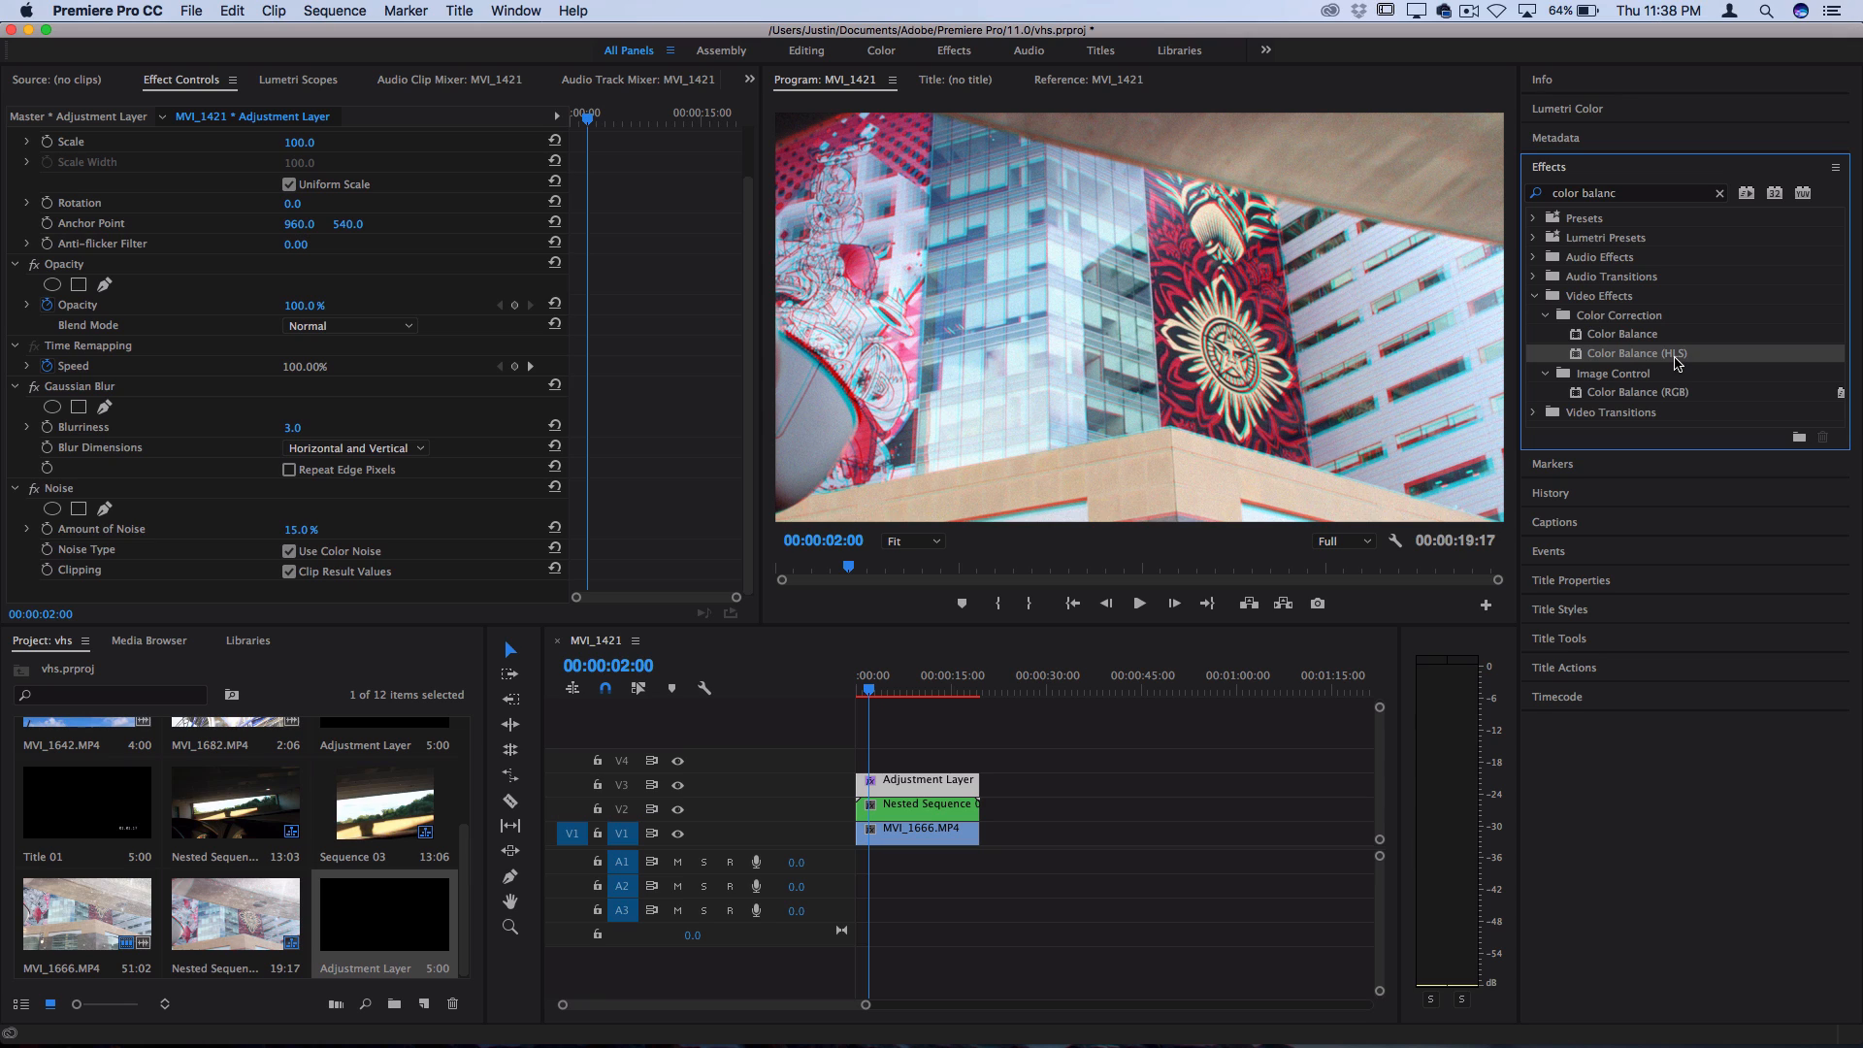
{"action": "left_click_drag", "start_coordinate": [1660, 361], "coordinate": [912, 785]}
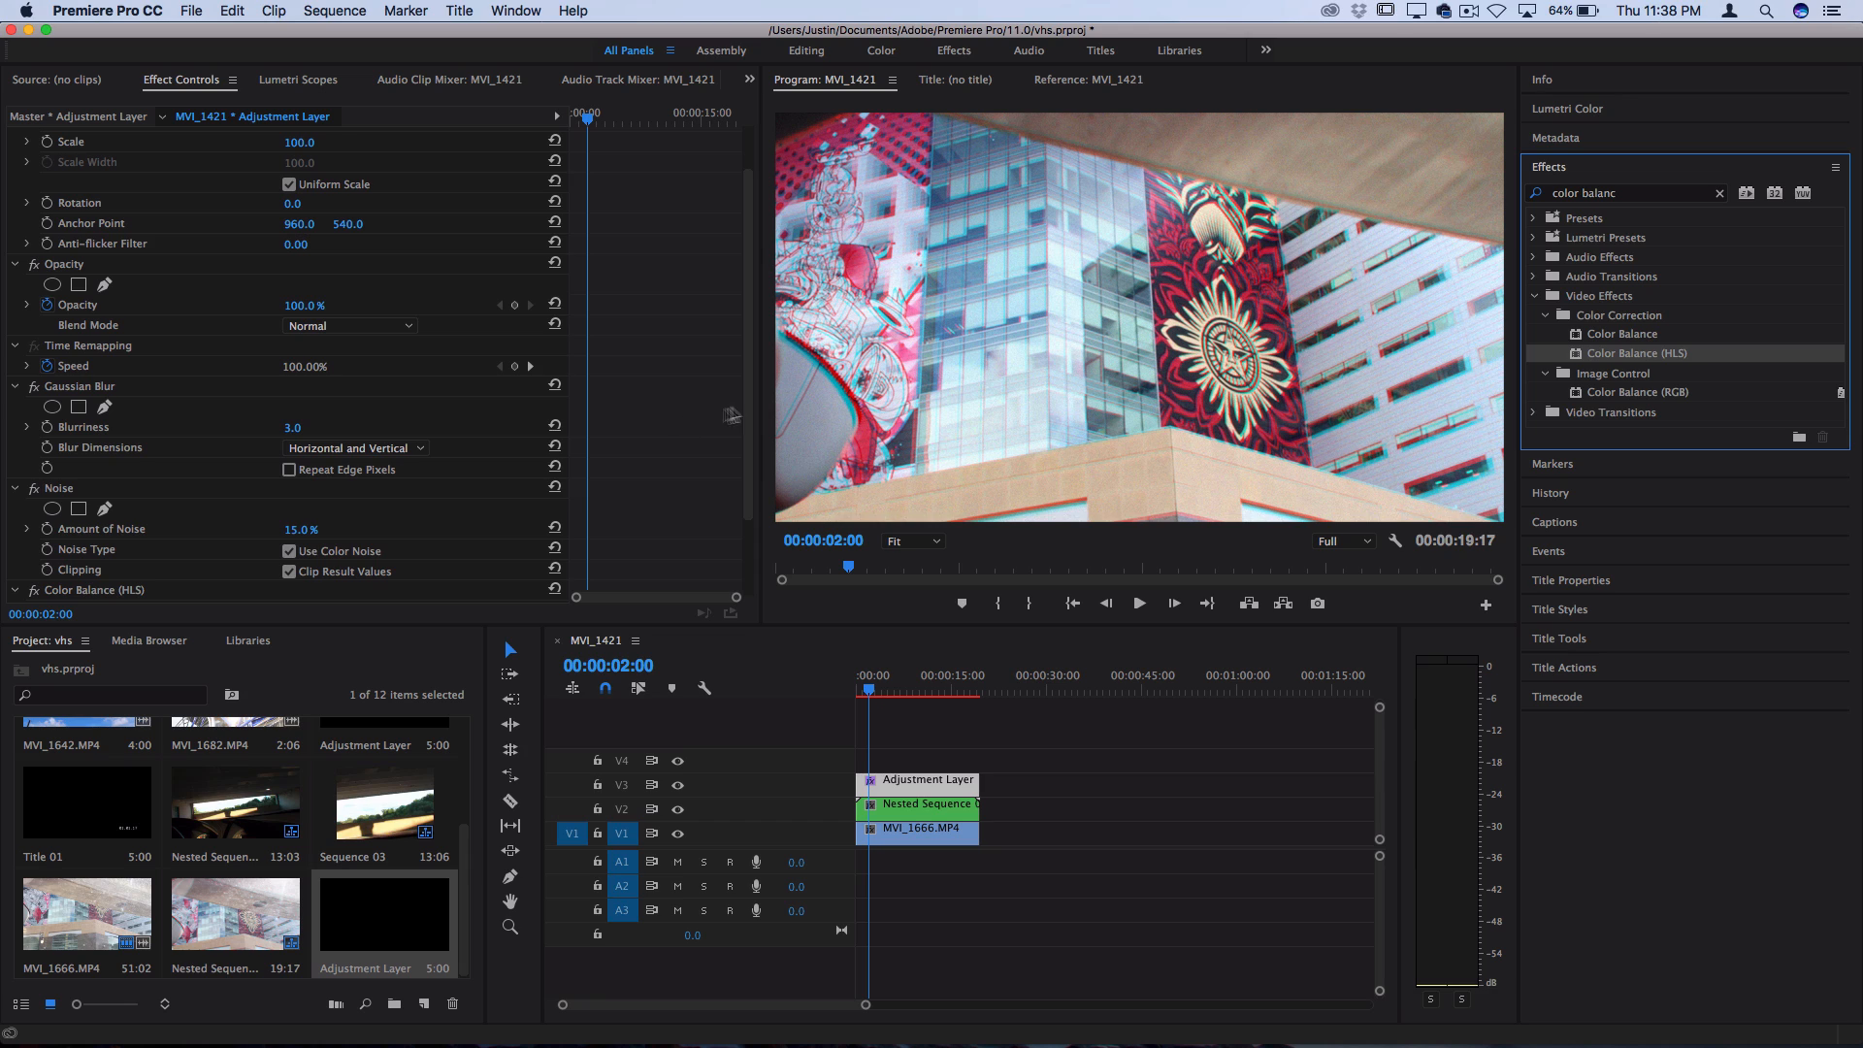
Set the Color Balance (HLS) Hue to 15° and preview the colour shift by playing from 00:00:02:00
{"action": "left_click_drag", "start_coordinate": [750, 400], "coordinate": [750, 550]}
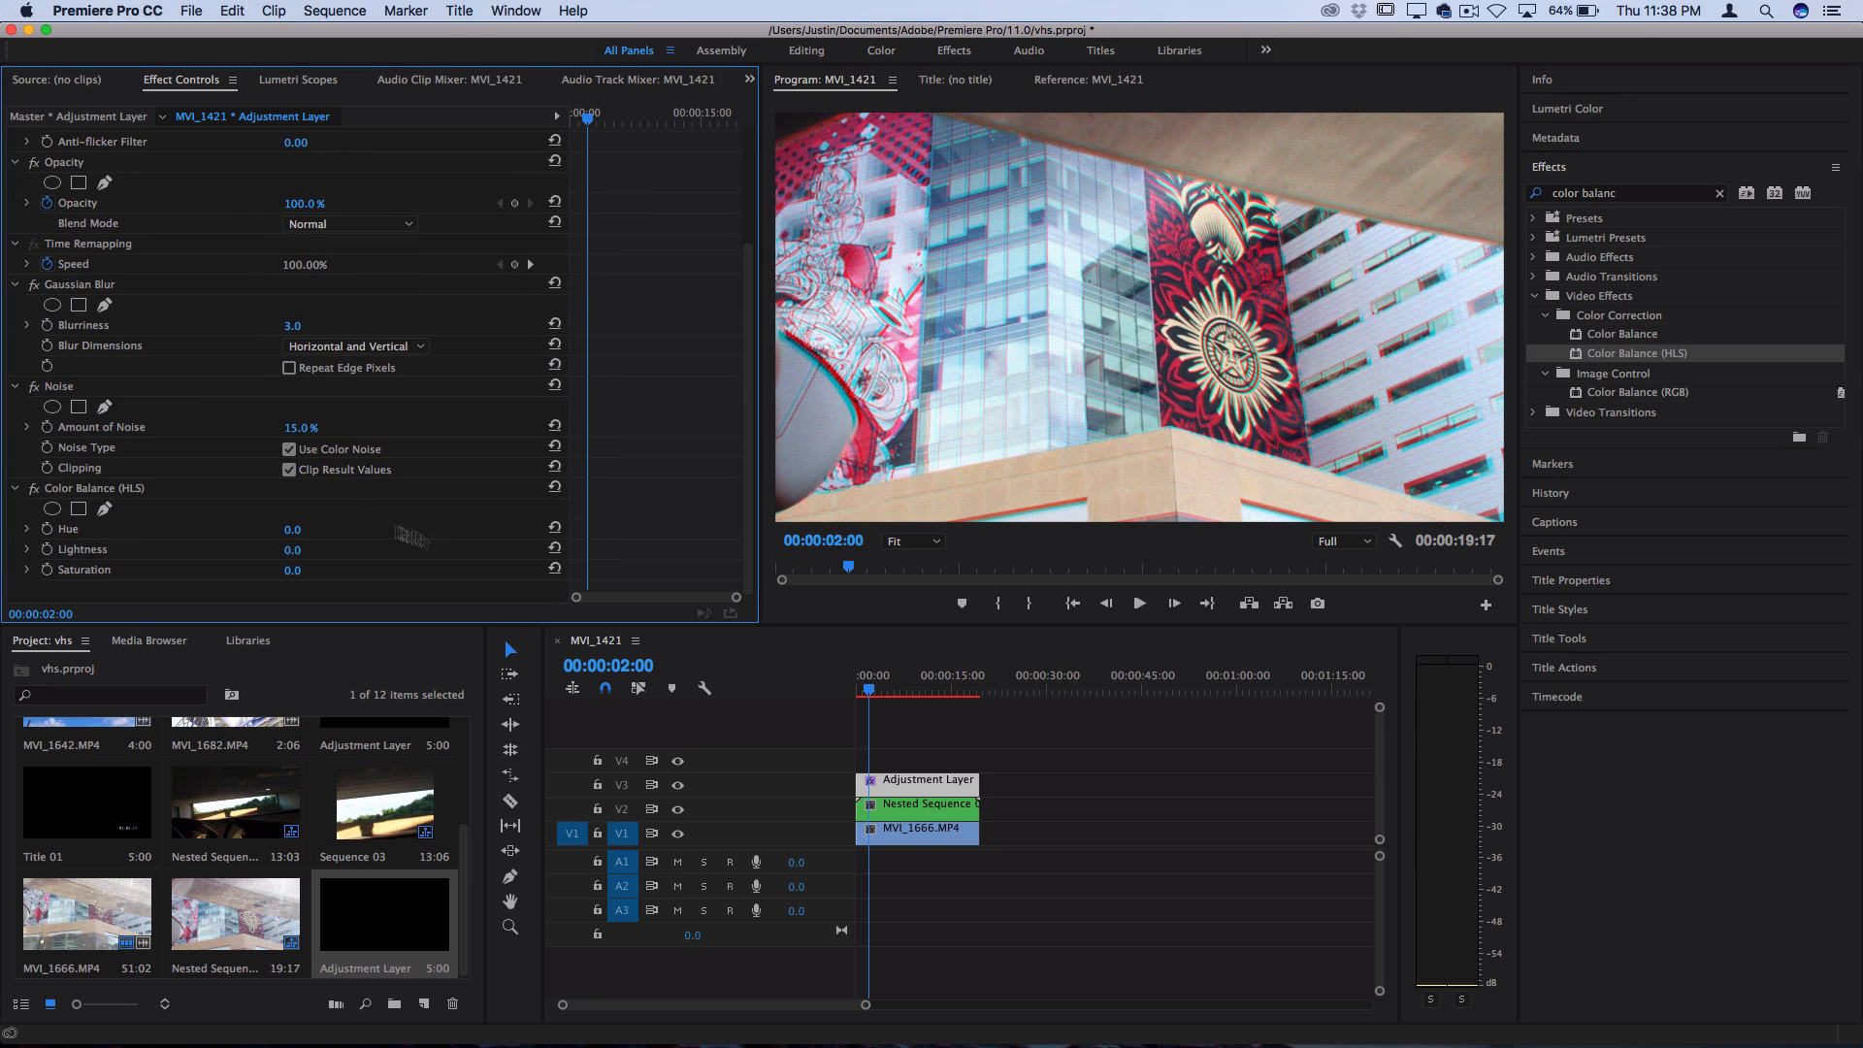
{"action": "left_click", "coordinate": [294, 530]}
{"action": "type", "text": "15"}
{"action": "key", "text": "Return"}
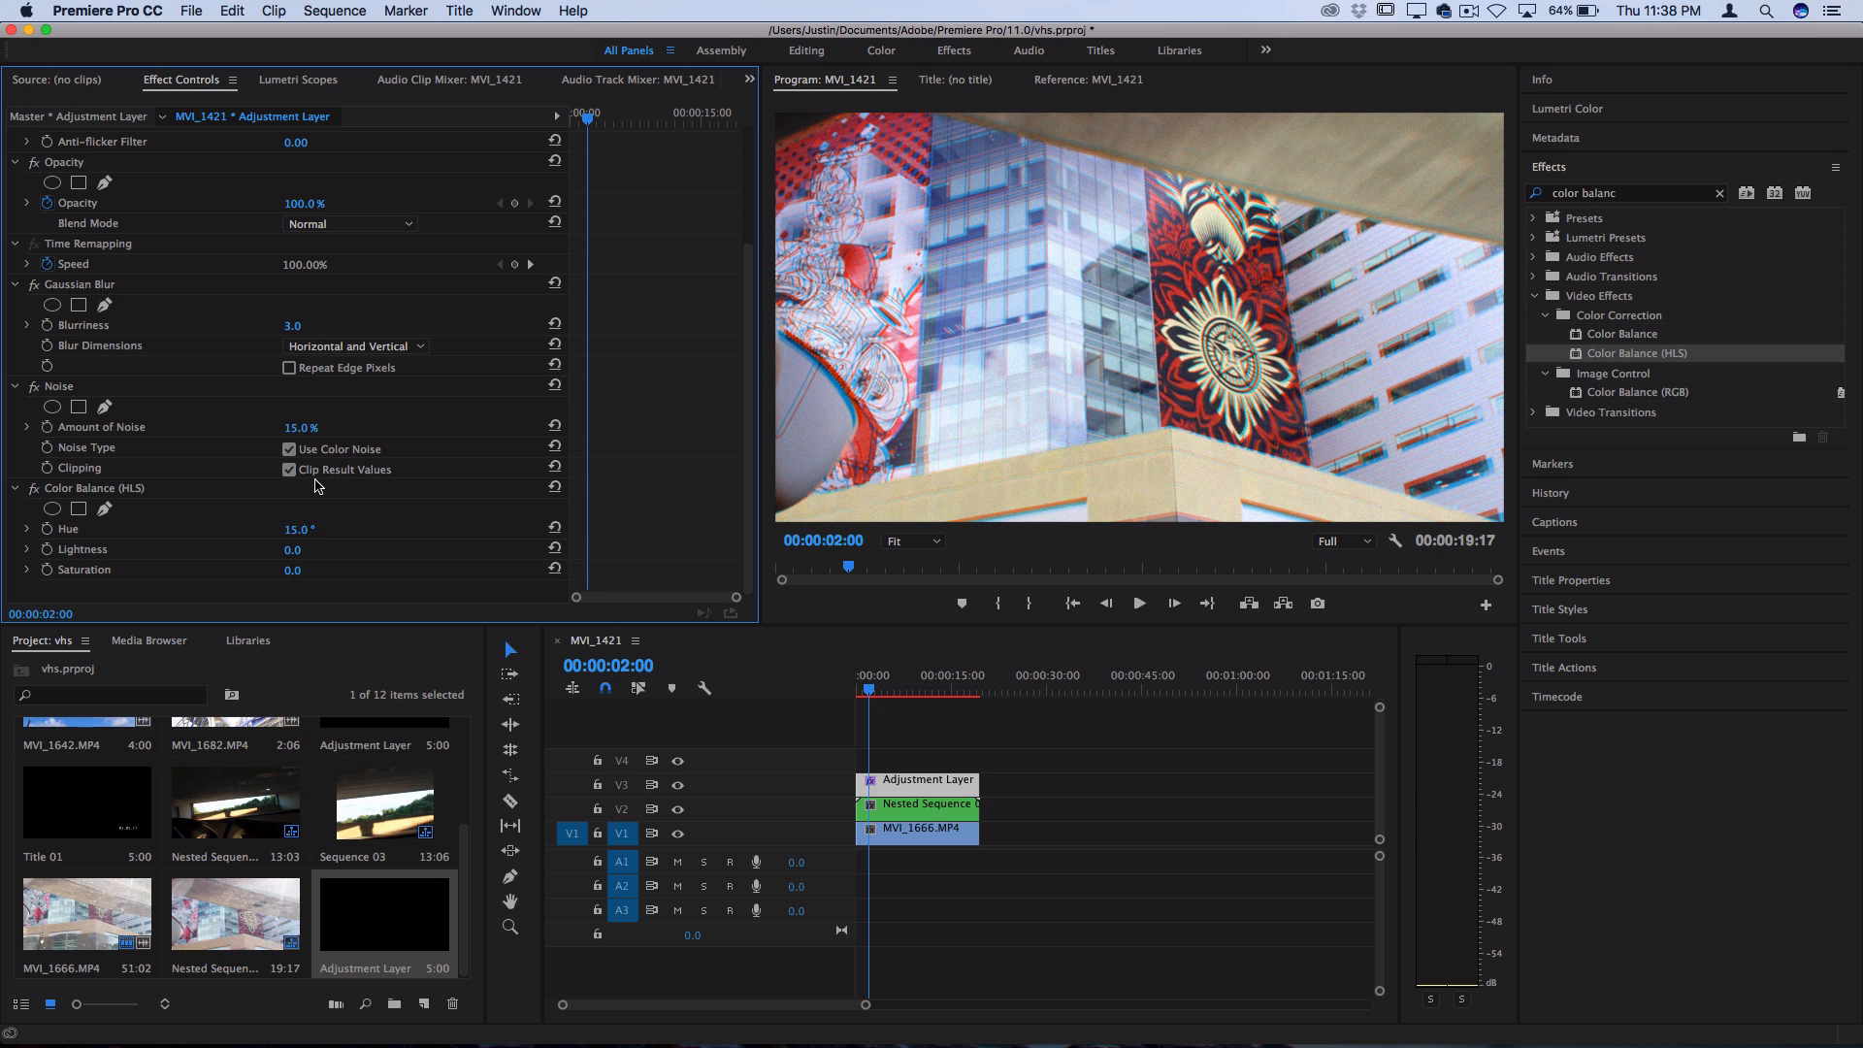
{"action": "key", "text": "space"}
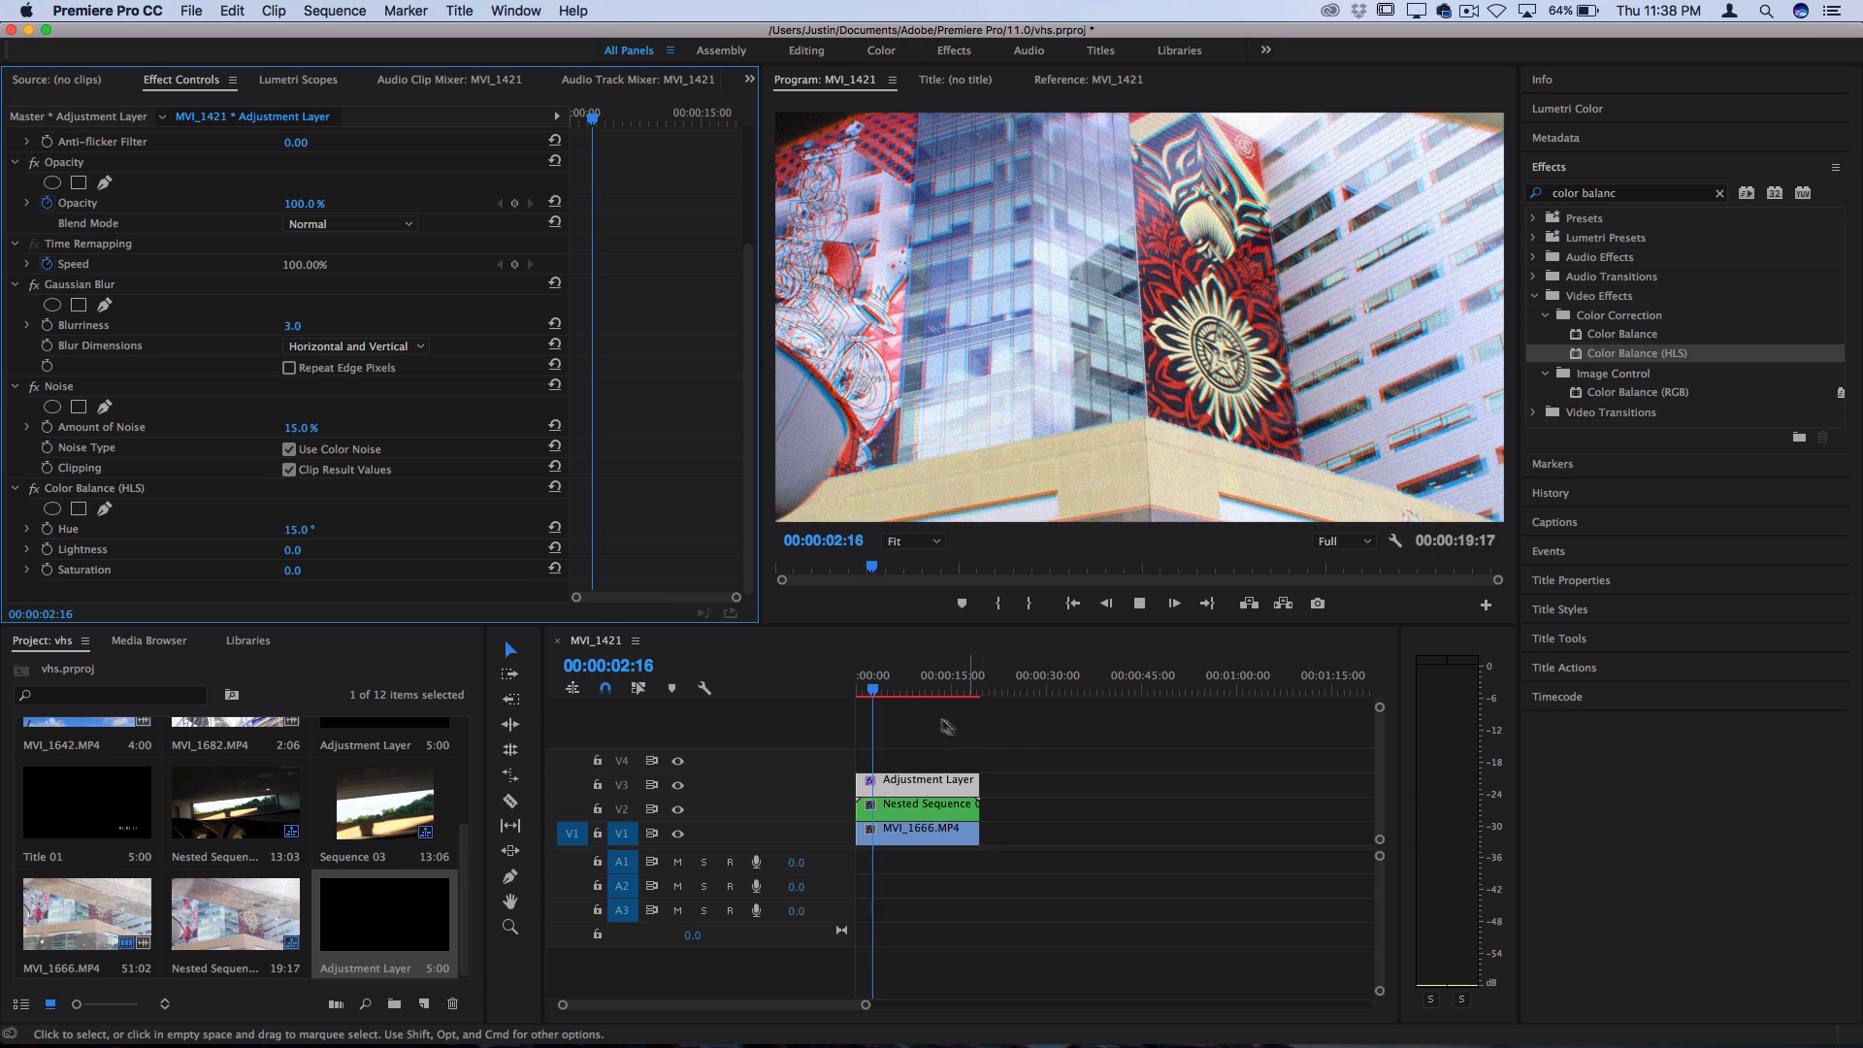
{"action": "key", "text": "space"}
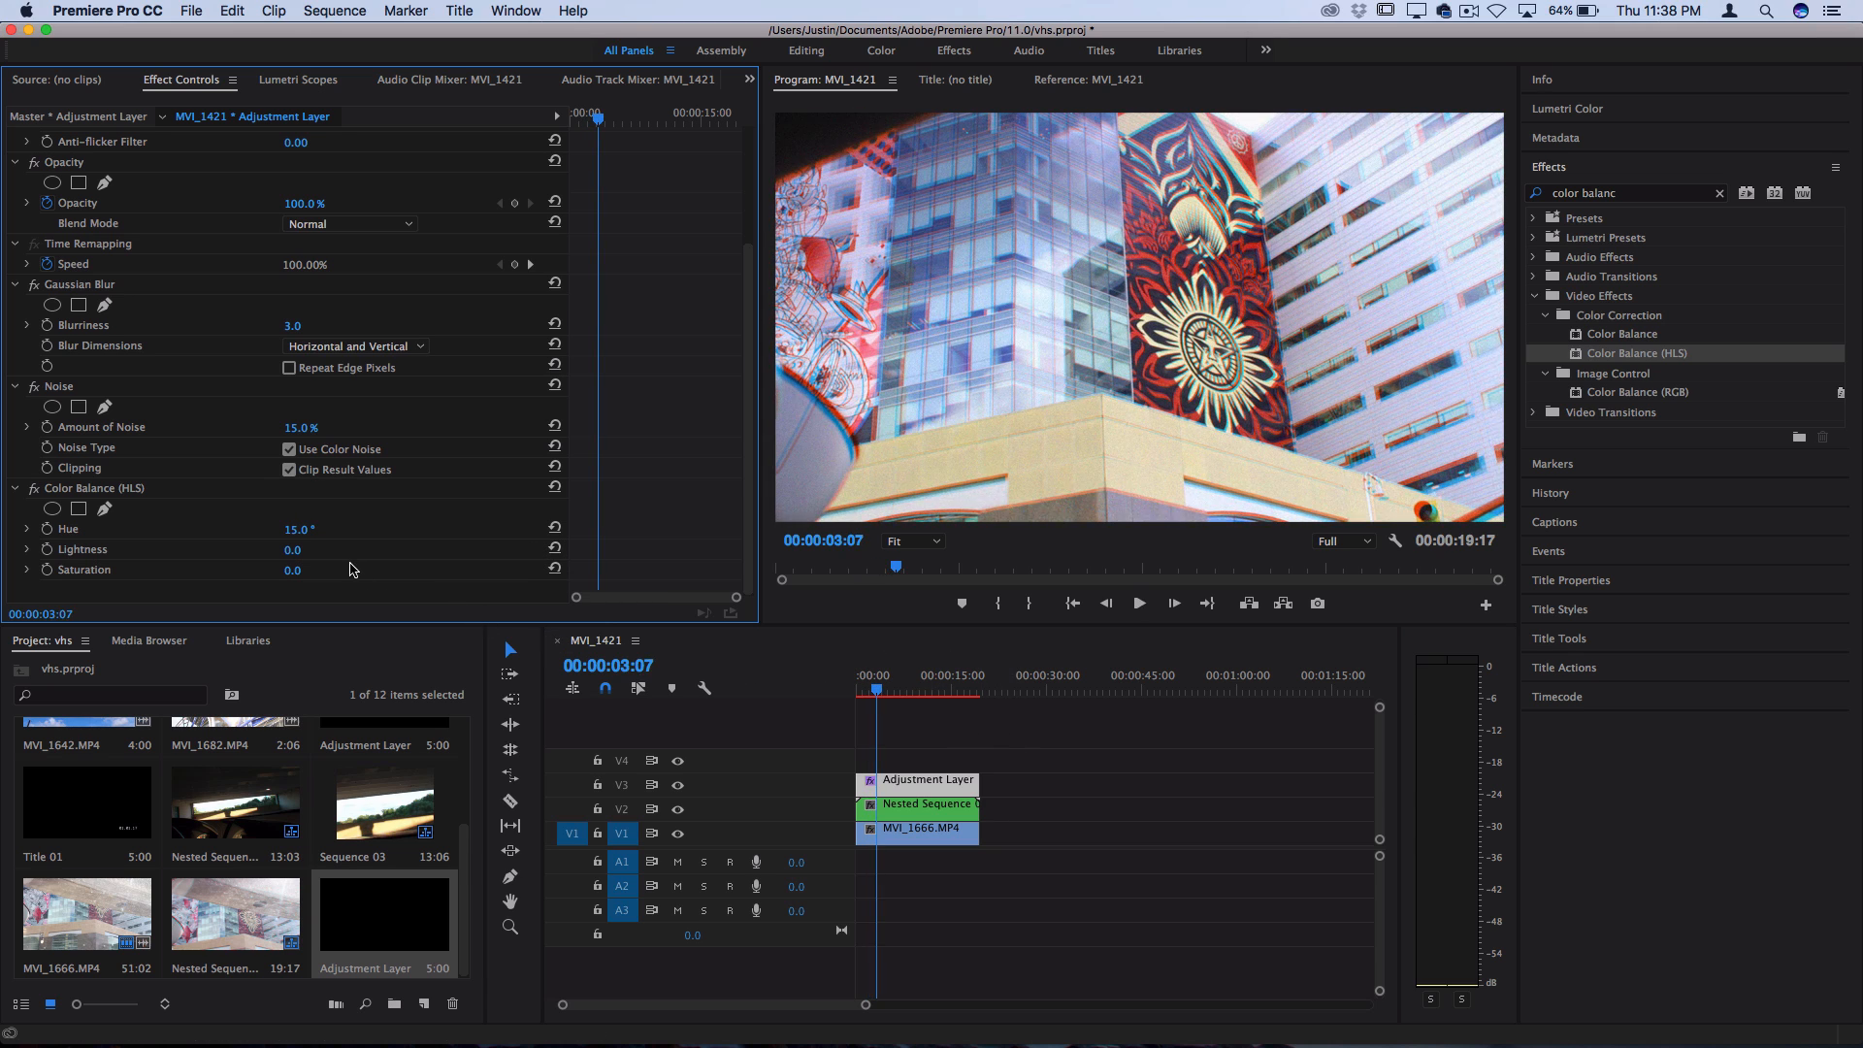
Set the Color Balance (HLS) Lightness to 5 and Saturation to -20, and play back from 00:00:03:07
{"action": "left_click", "coordinate": [294, 551]}
{"action": "type", "text": "5"}
{"action": "key", "text": "Return"}
{"action": "left_click", "coordinate": [307, 570]}
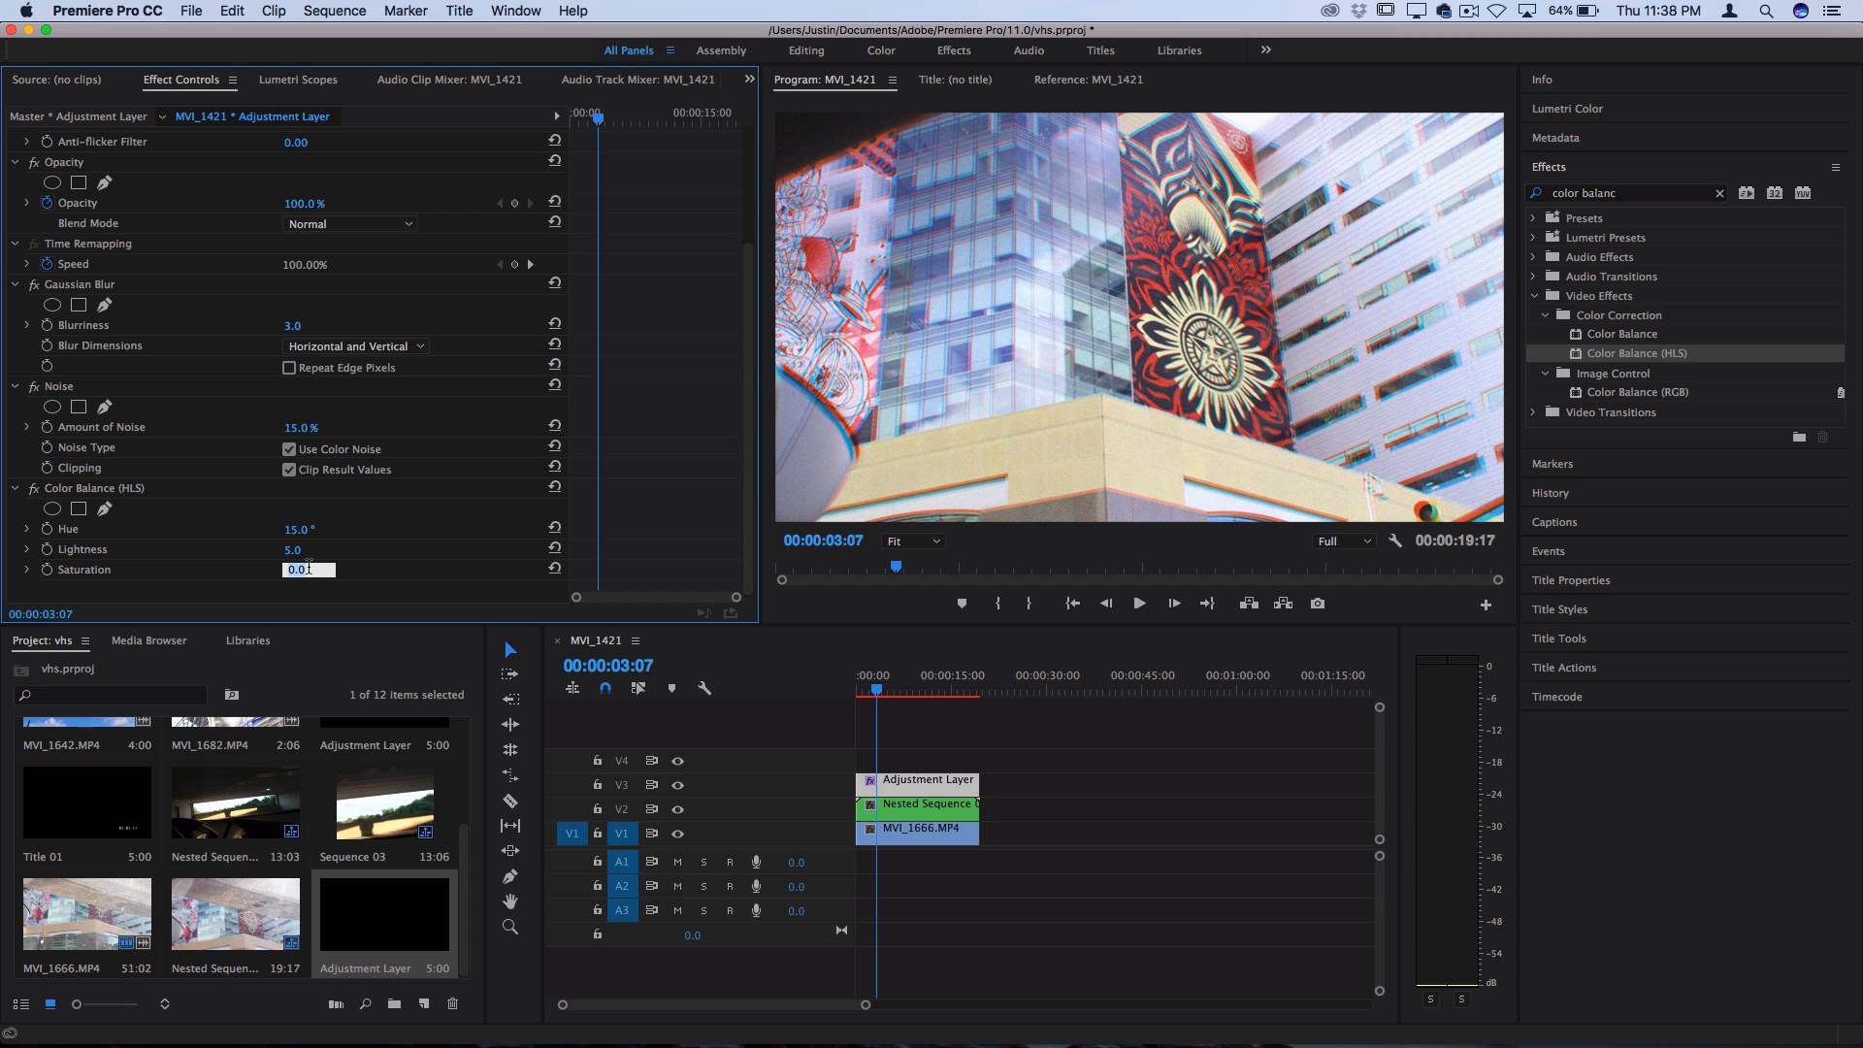
{"action": "type", "text": "-20"}
{"action": "key", "text": "Return"}
{"action": "key", "text": "space"}
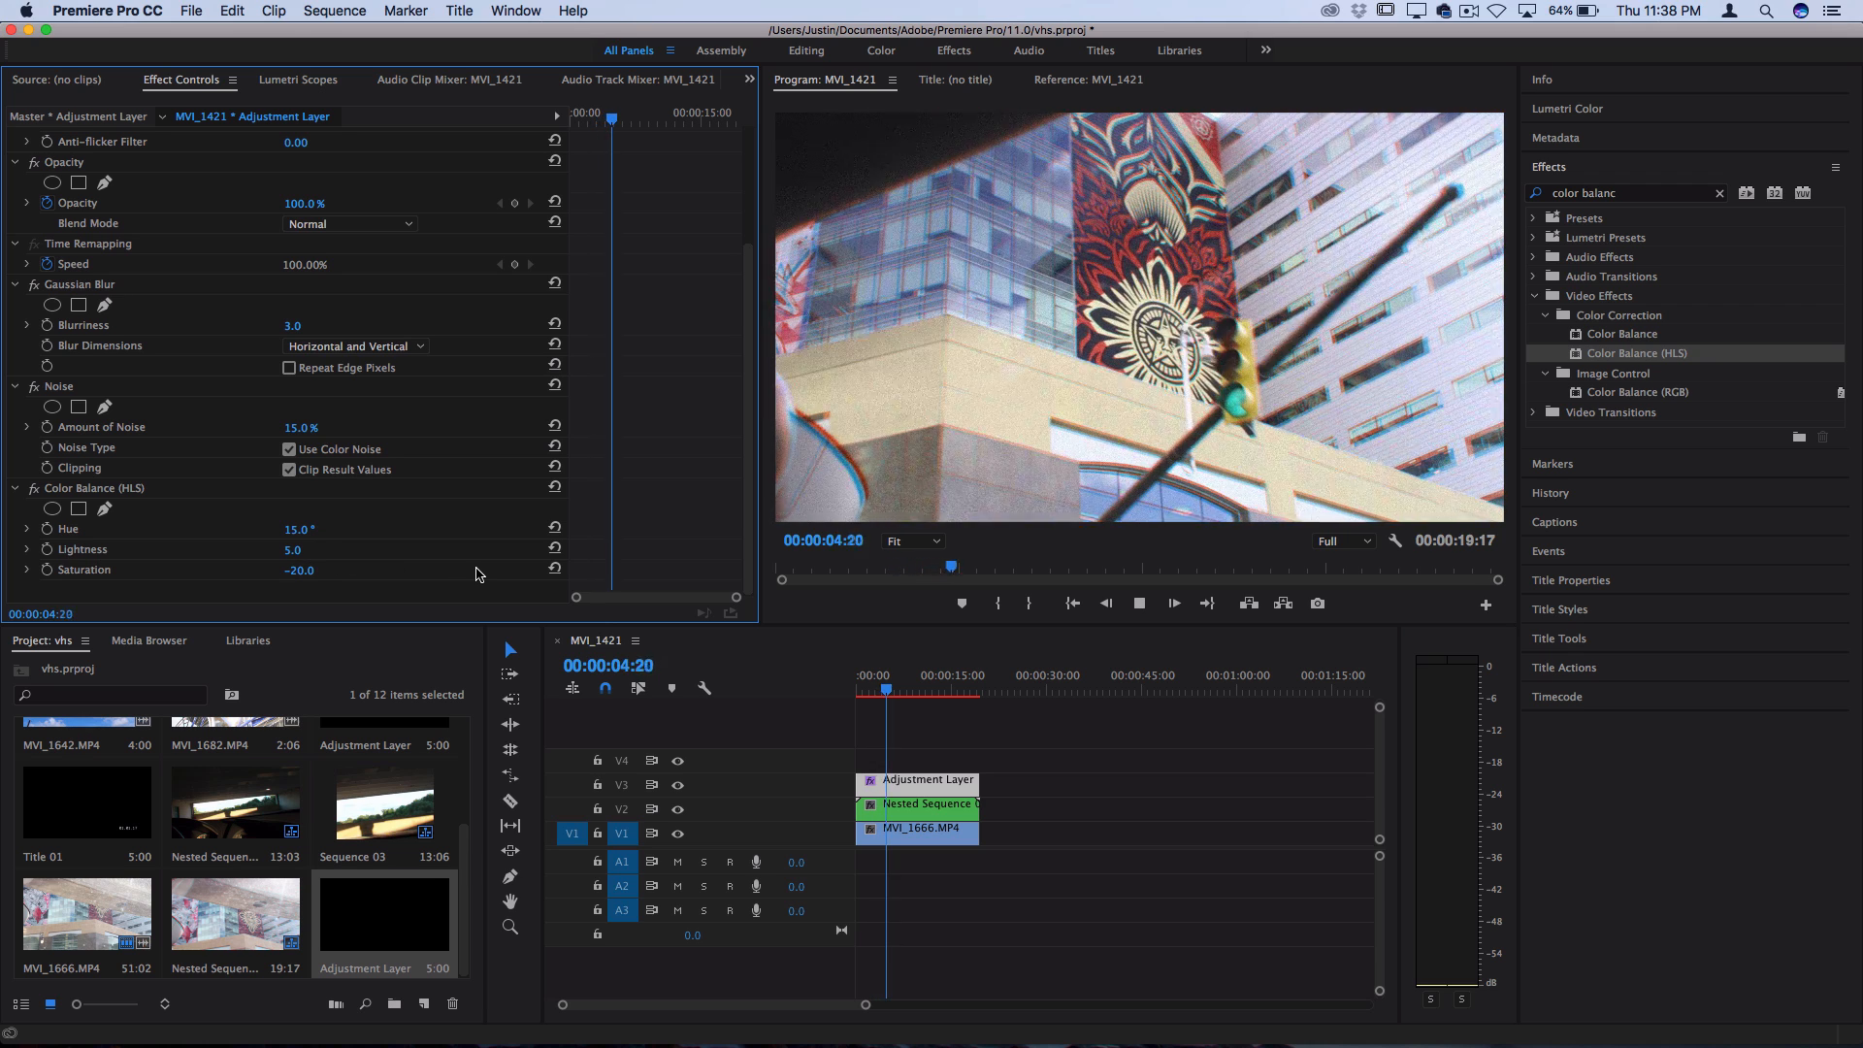
{"action": "key", "text": "space"}
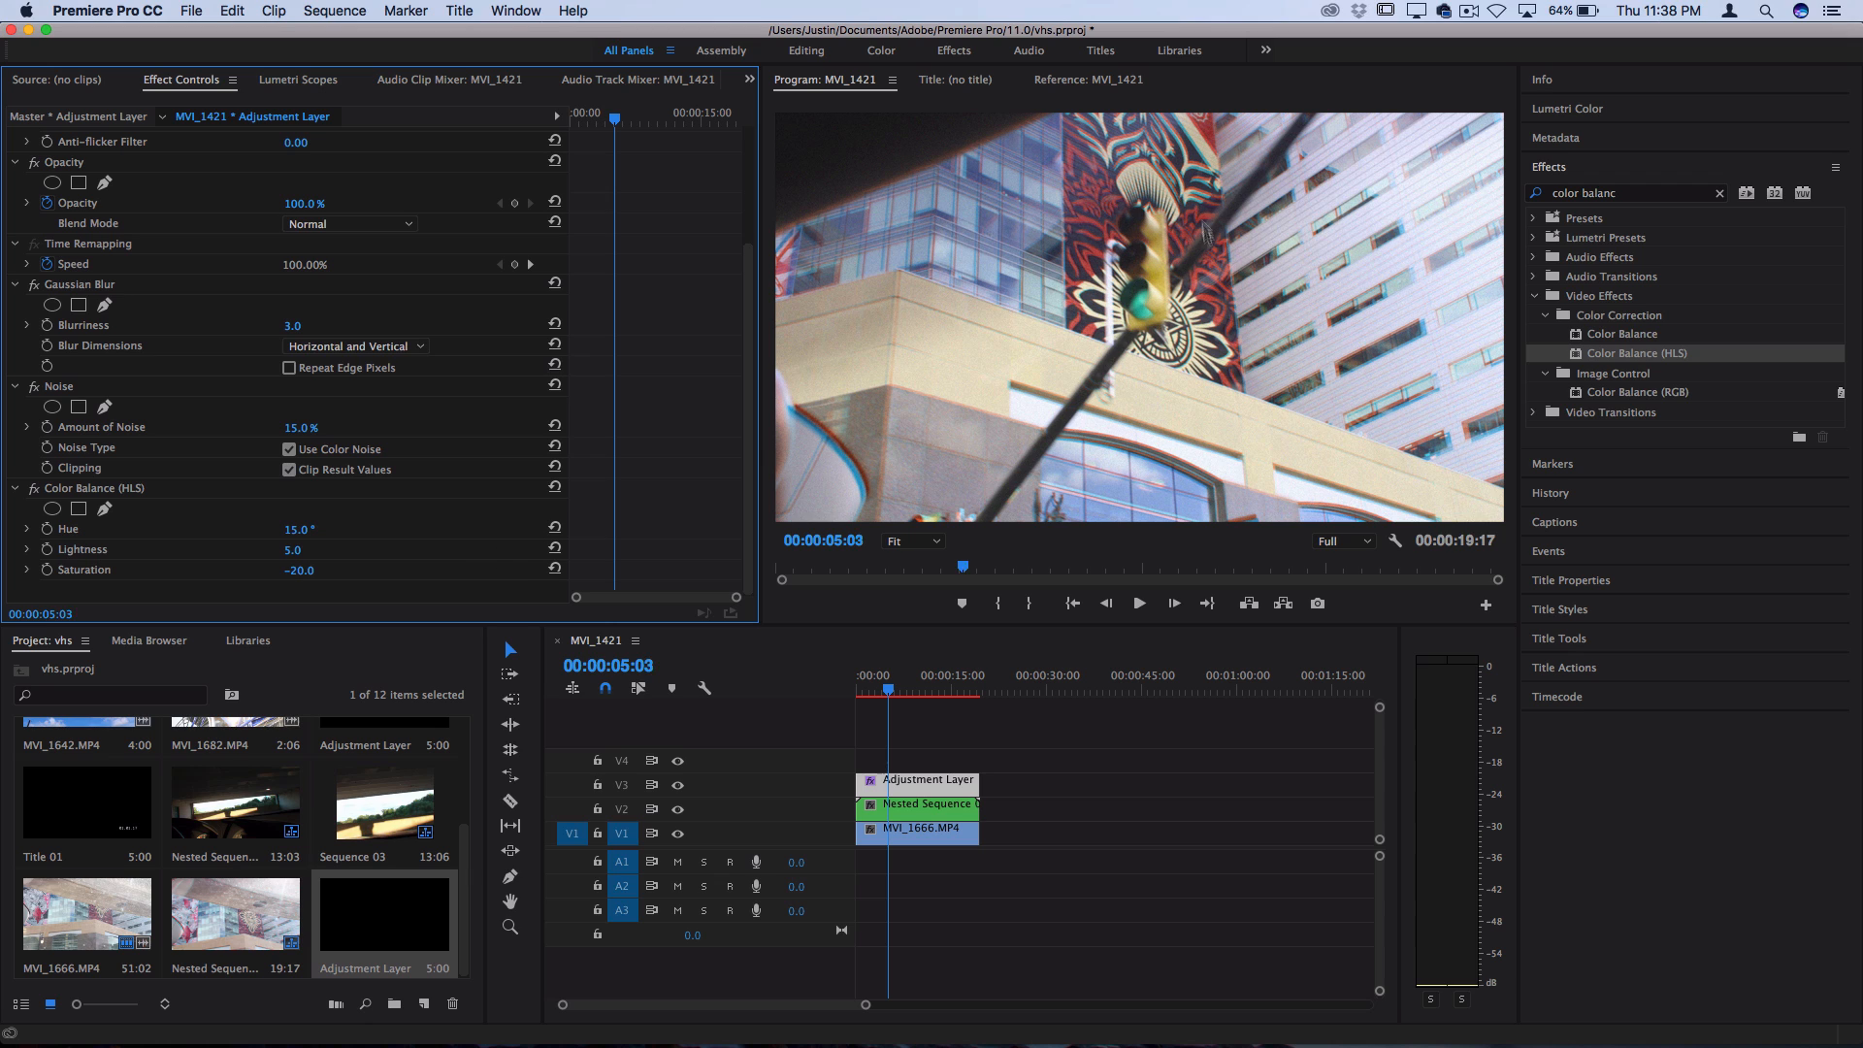
{"action": "key", "text": "space"}
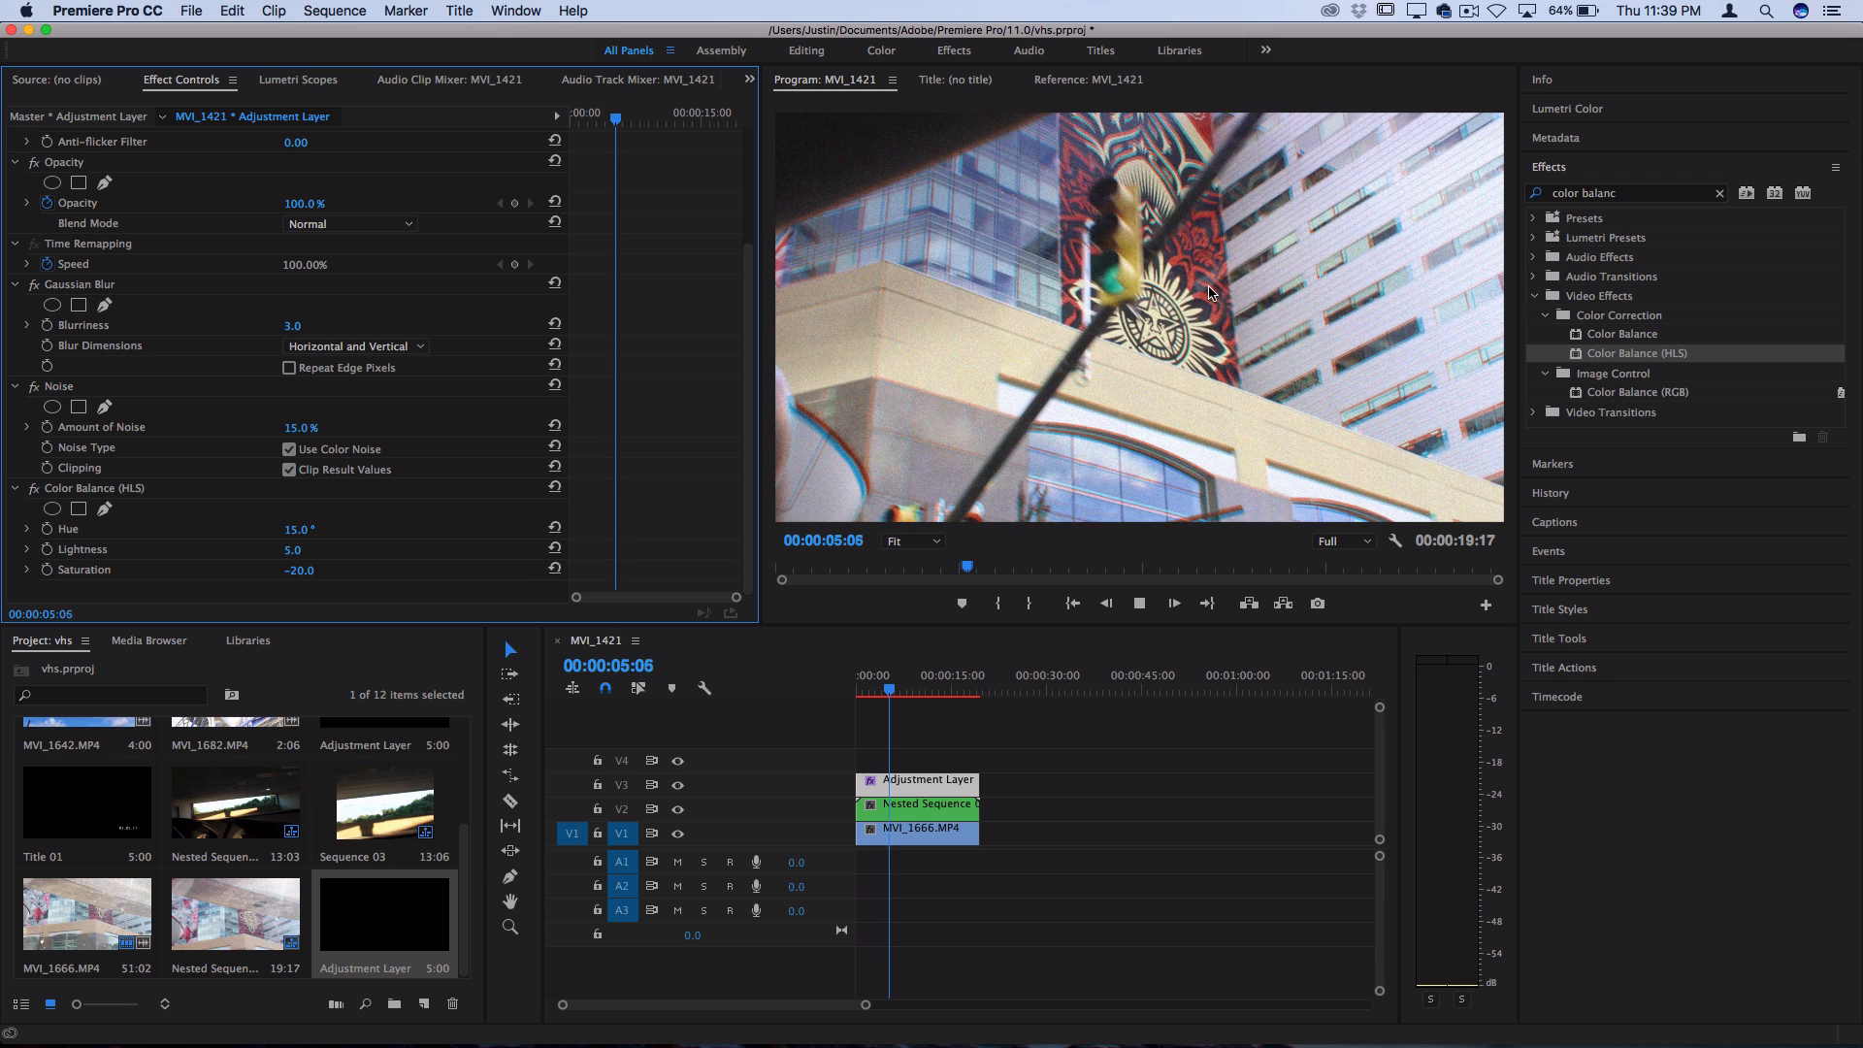
{"action": "key", "text": "space"}
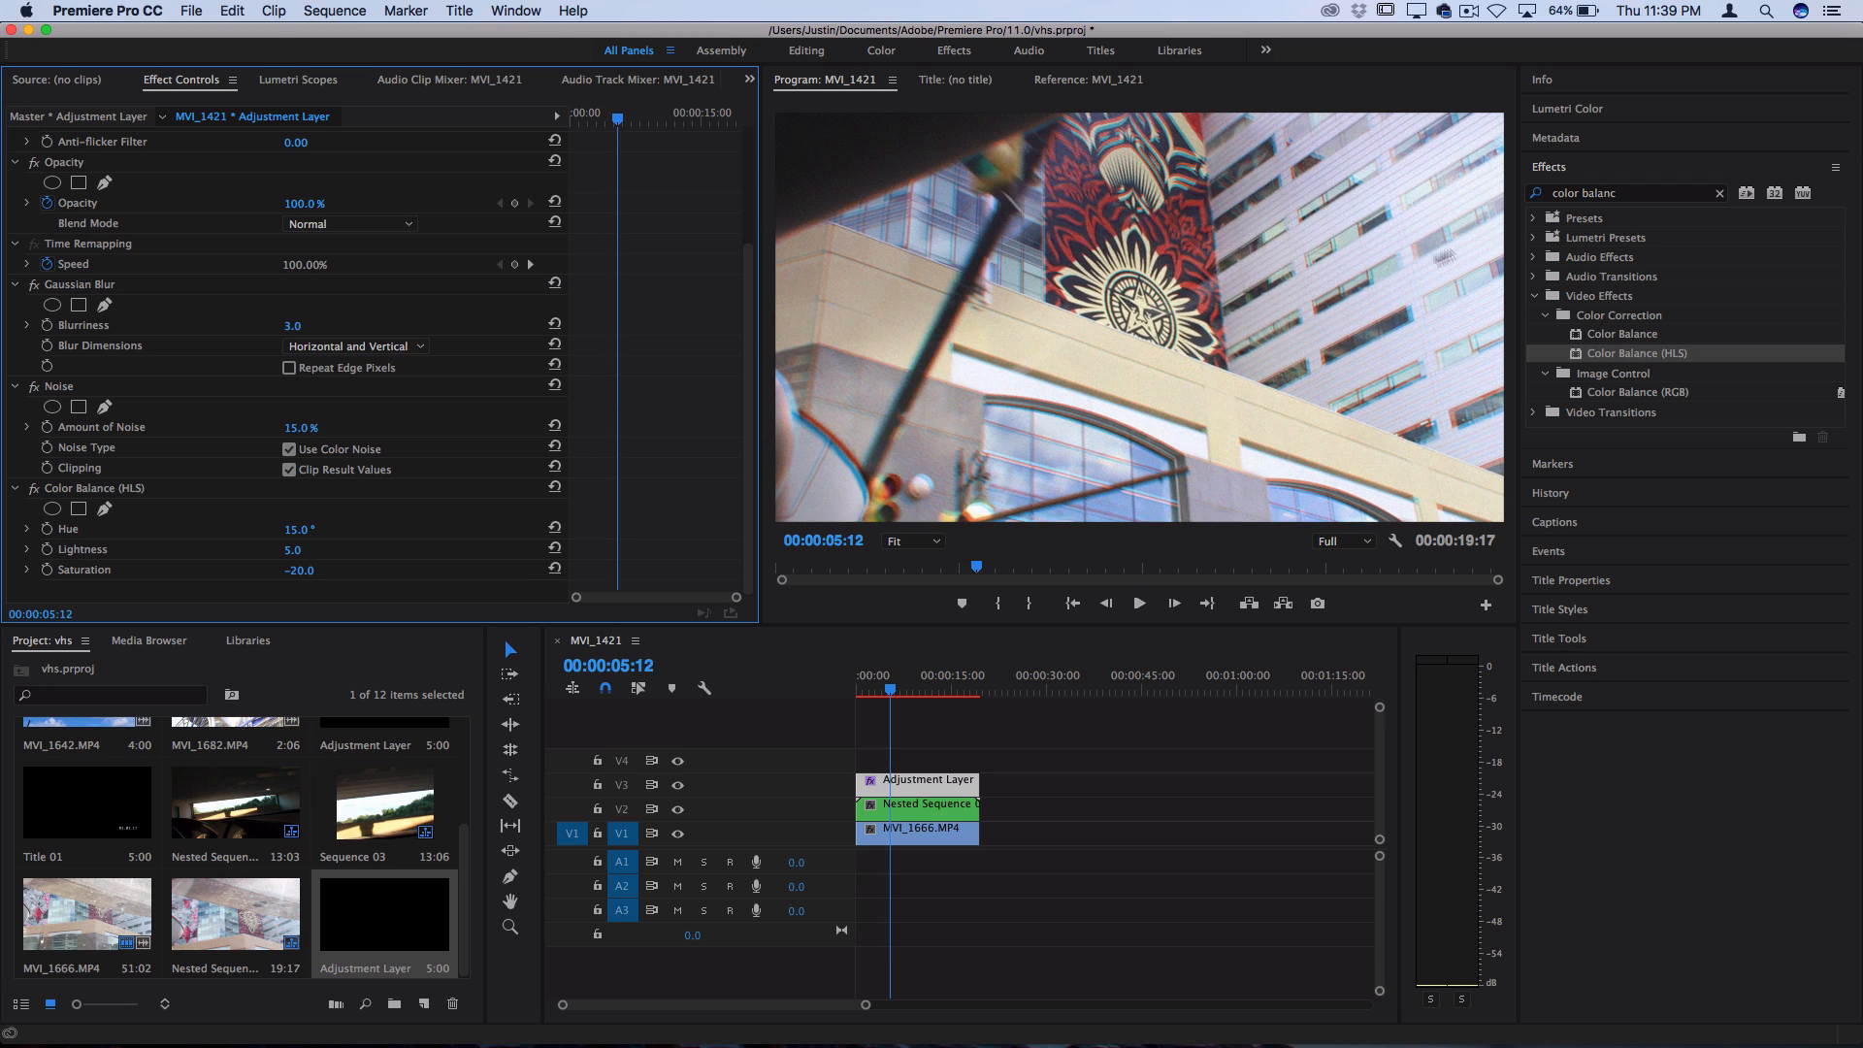
Find the Wave Warp effect and apply it to the adjustment layer on V3
{"action": "left_click", "coordinate": [1652, 194]}
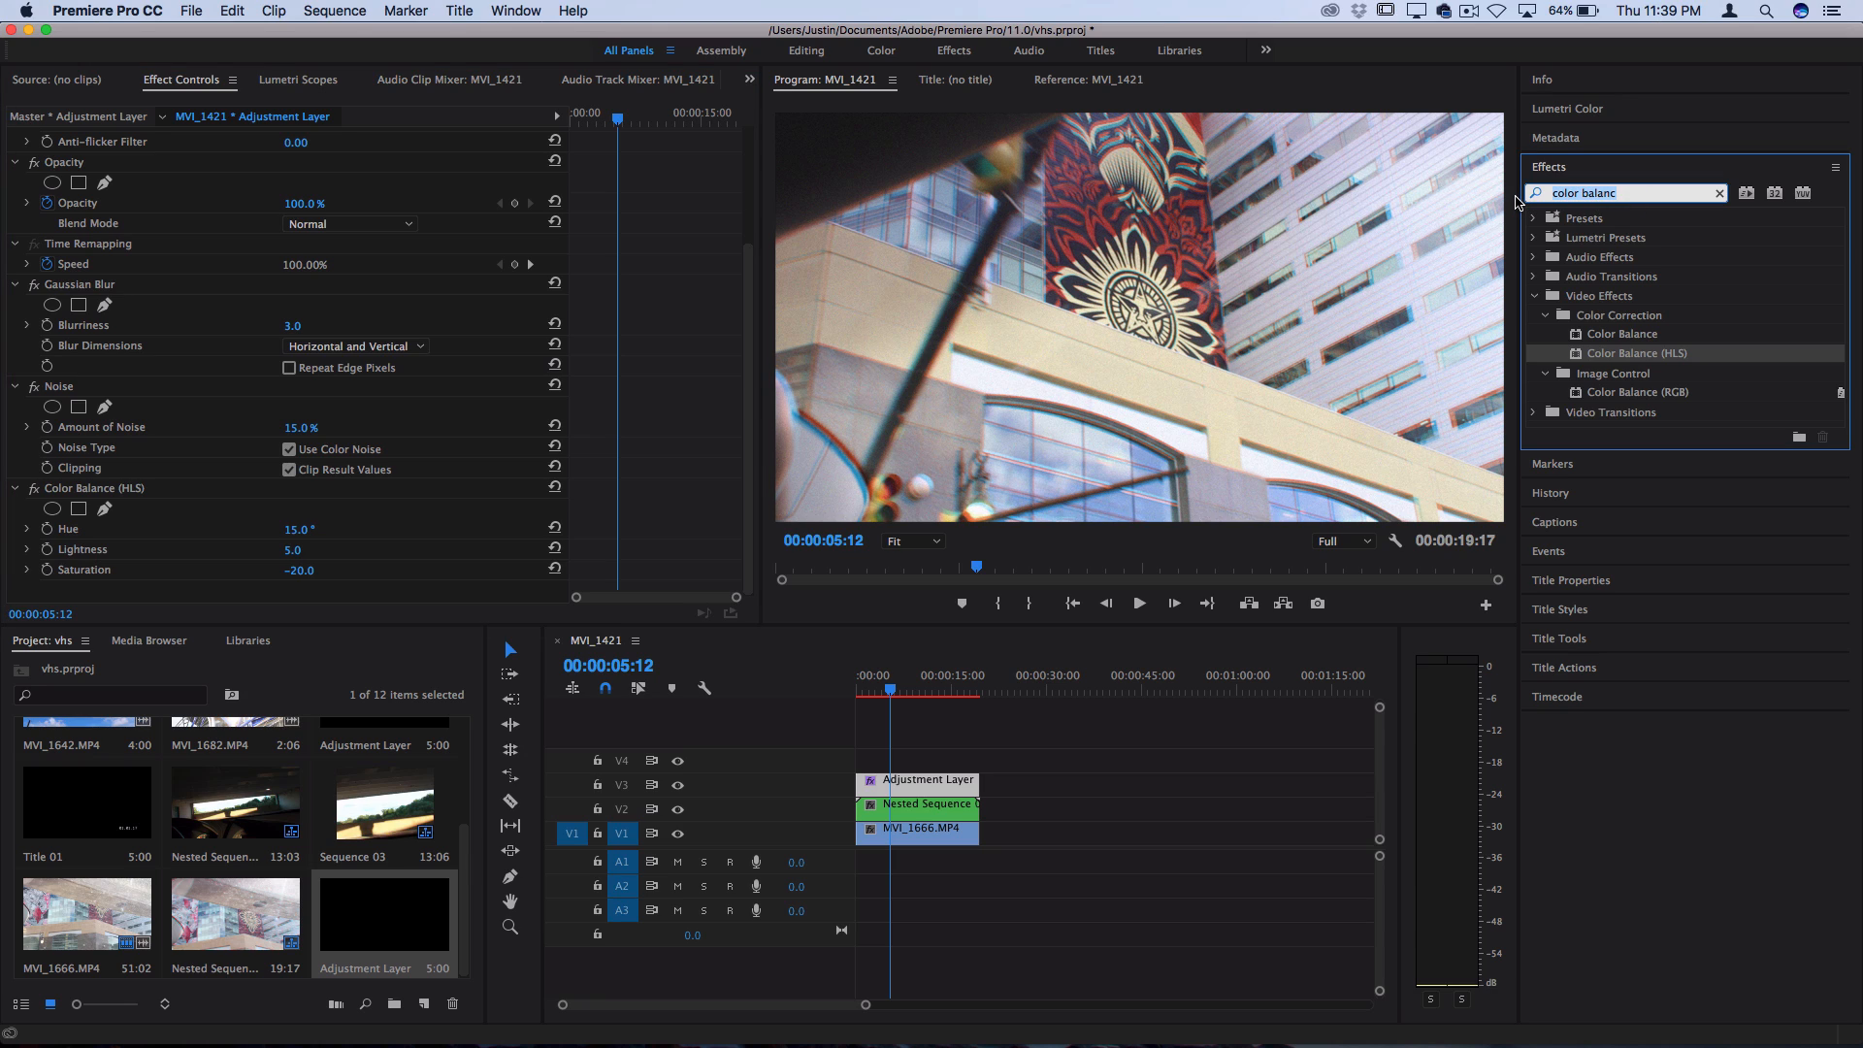
{"action": "type", "text": "wave"}
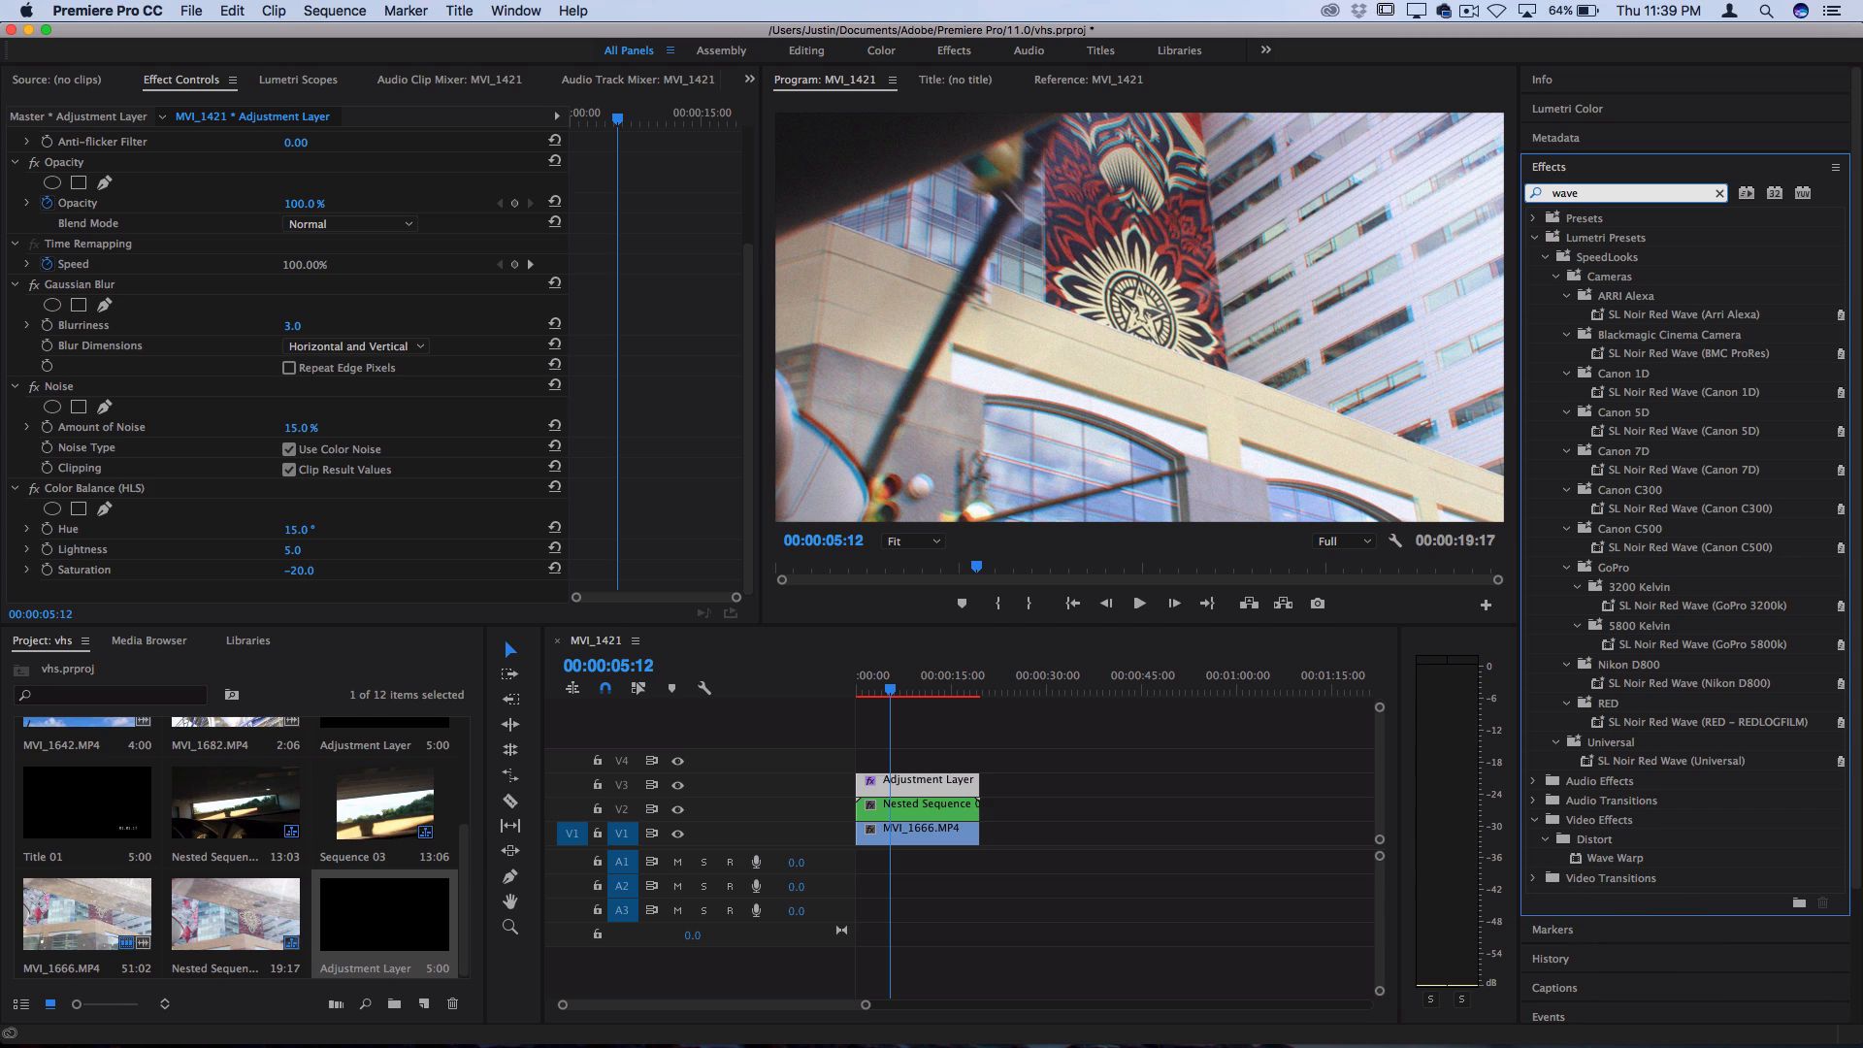
{"action": "left_click", "coordinate": [1616, 859]}
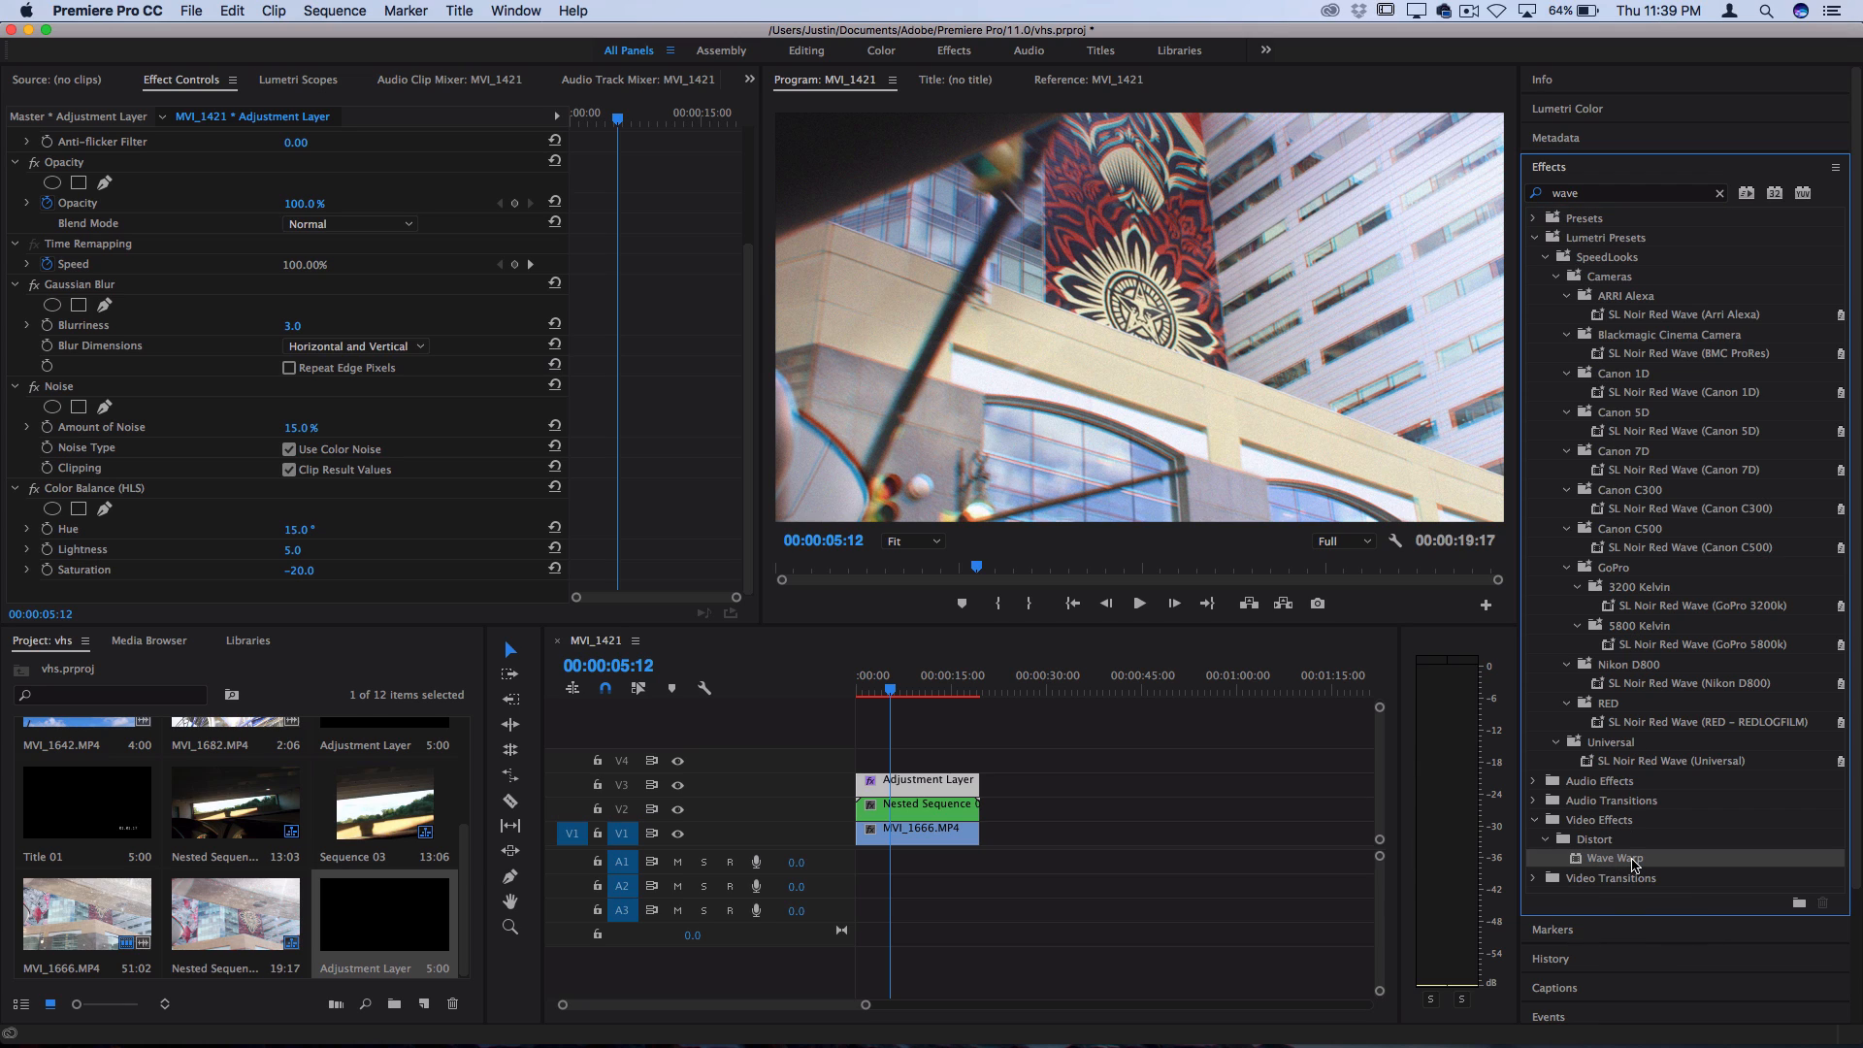
{"action": "mouse_move", "coordinate": [1634, 864]}
{"action": "left_mouse_down"}
{"action": "mouse_move", "coordinate": [949, 760]}
{"action": "mouse_move", "coordinate": [931, 779]}
{"action": "left_mouse_up"}
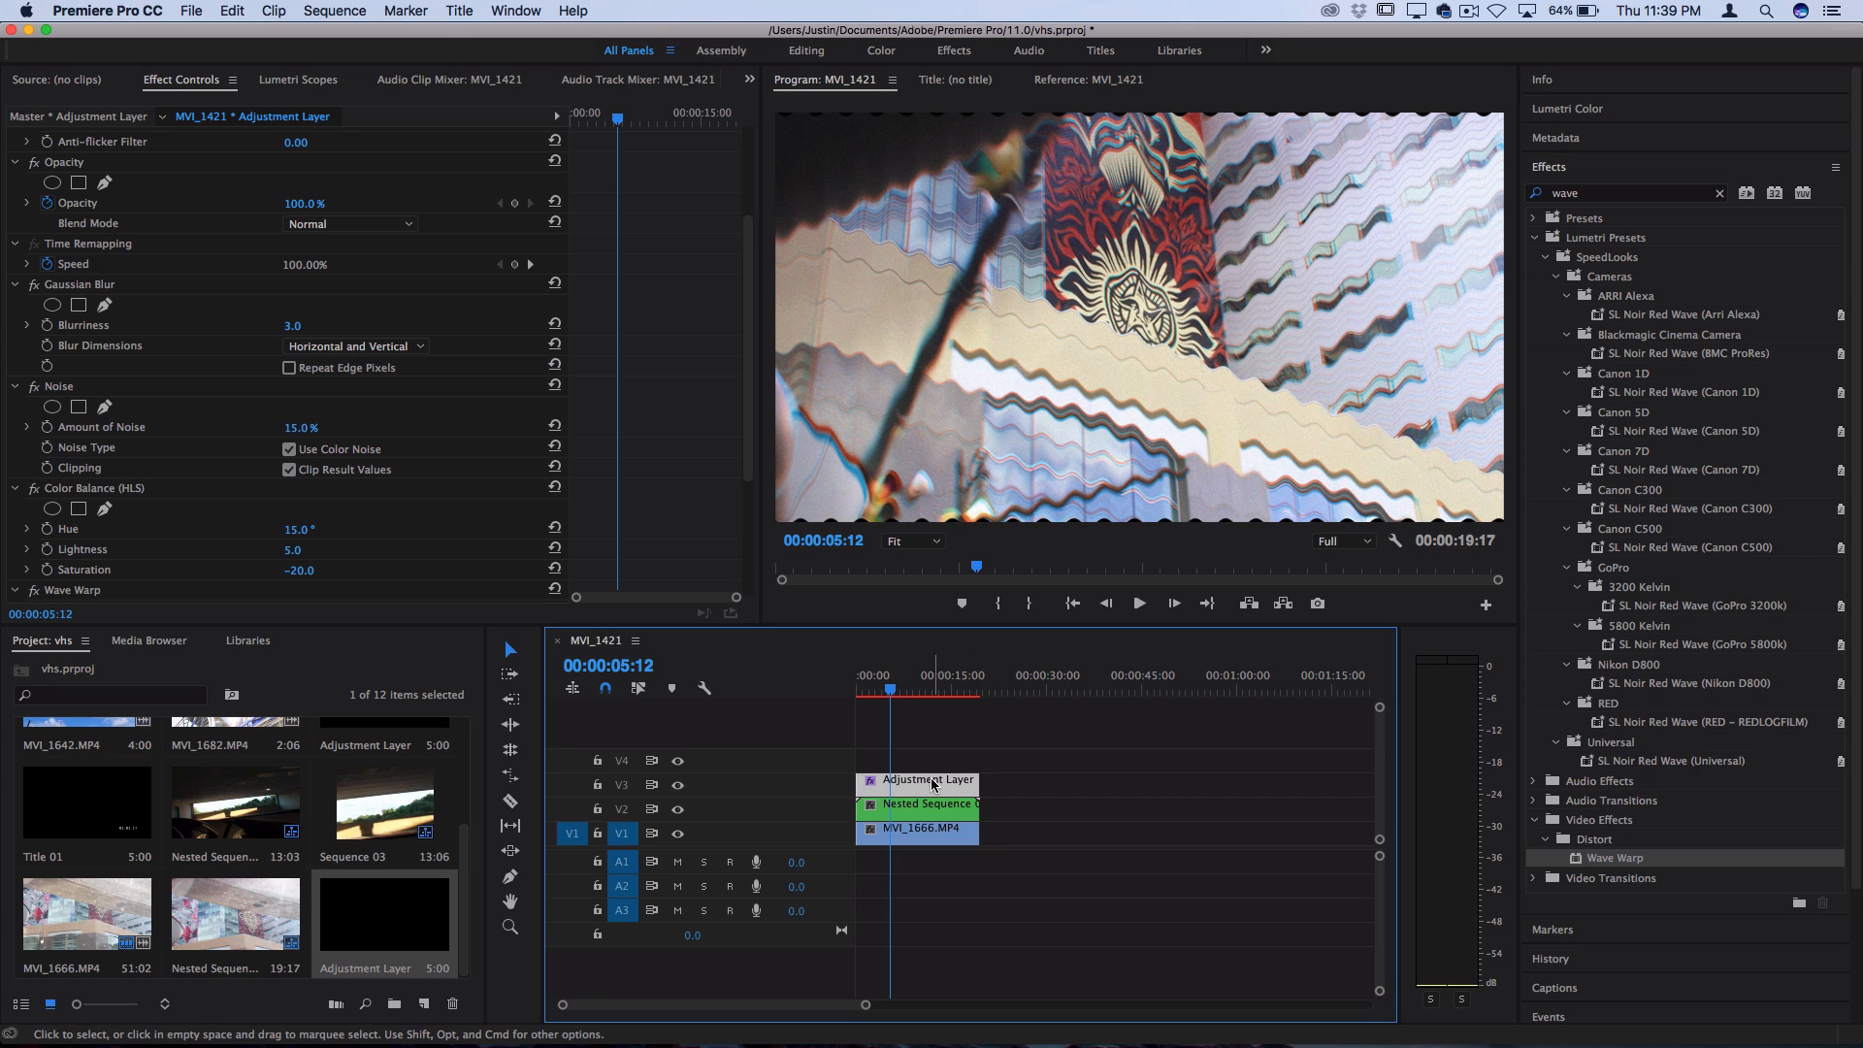
Set the Wave Warp to a Square wave type with Direction 0° and Pinning on All Edges
{"action": "left_click_drag", "start_coordinate": [752, 386], "coordinate": [752, 500]}
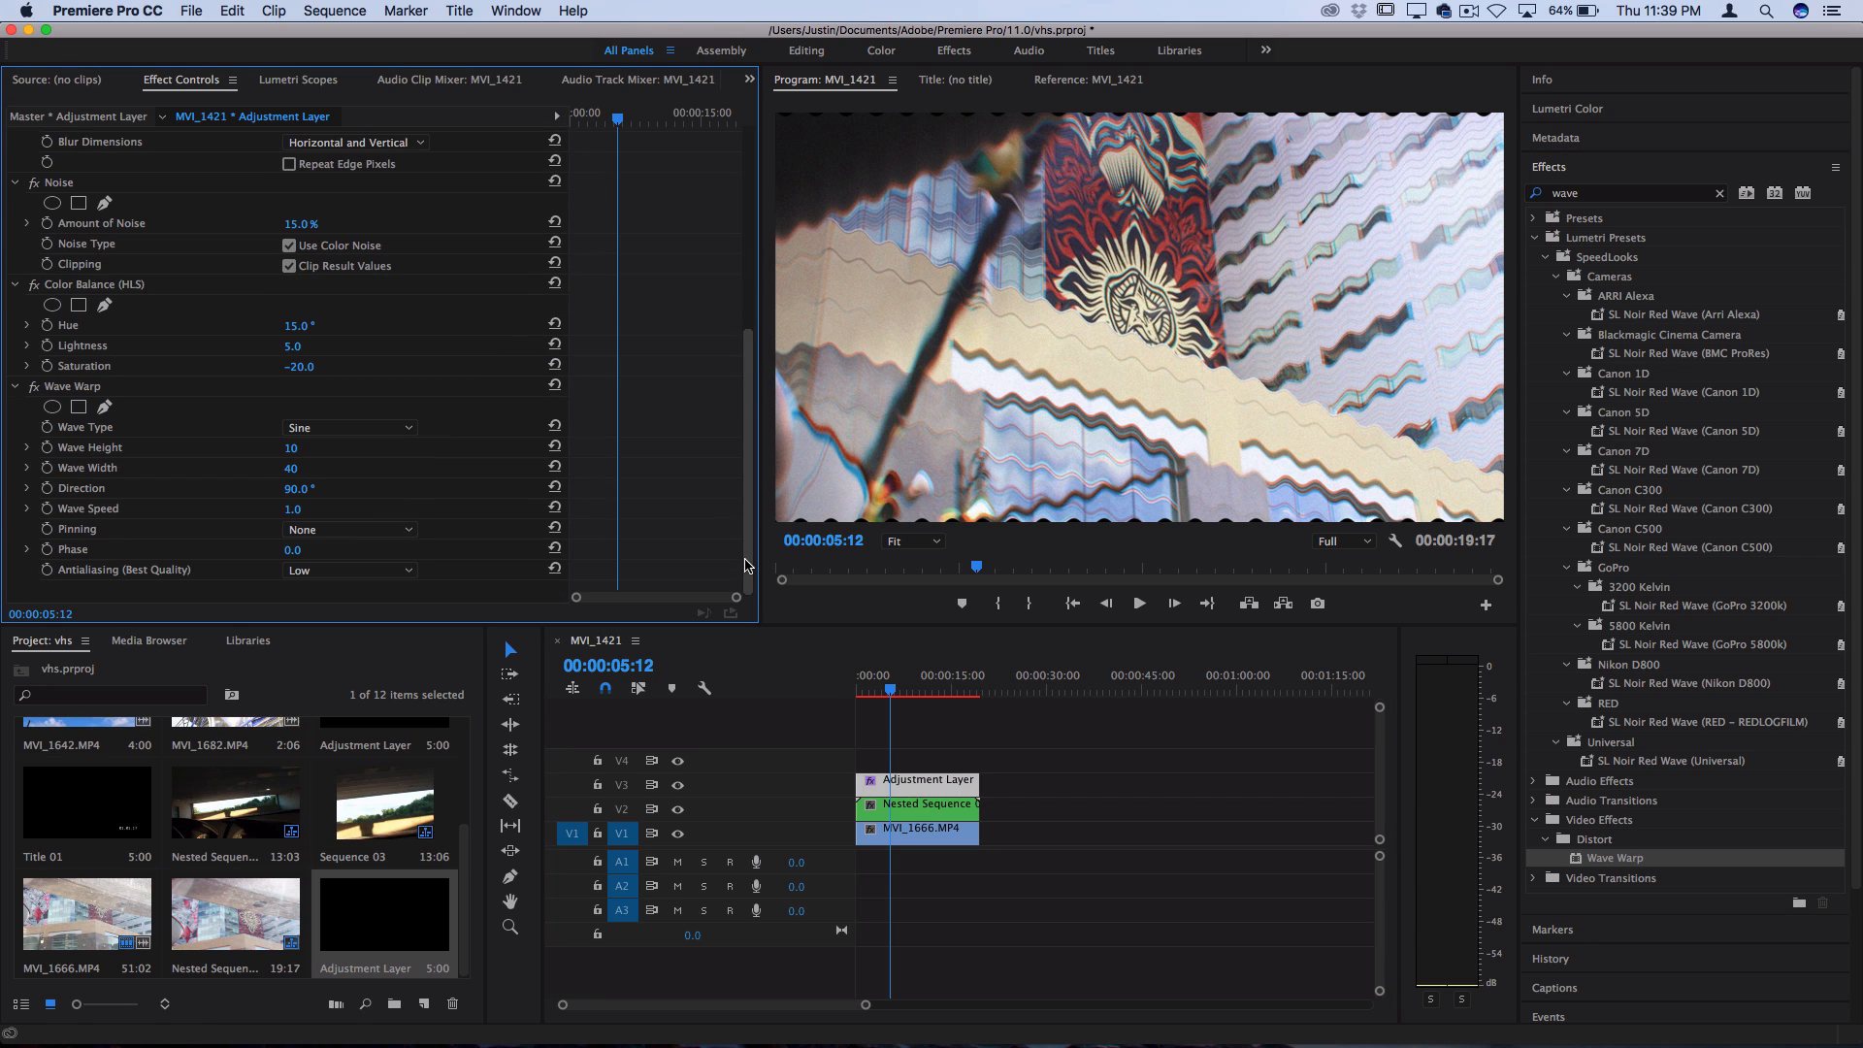
{"action": "left_click", "coordinate": [413, 429]}
{"action": "left_click", "coordinate": [375, 470]}
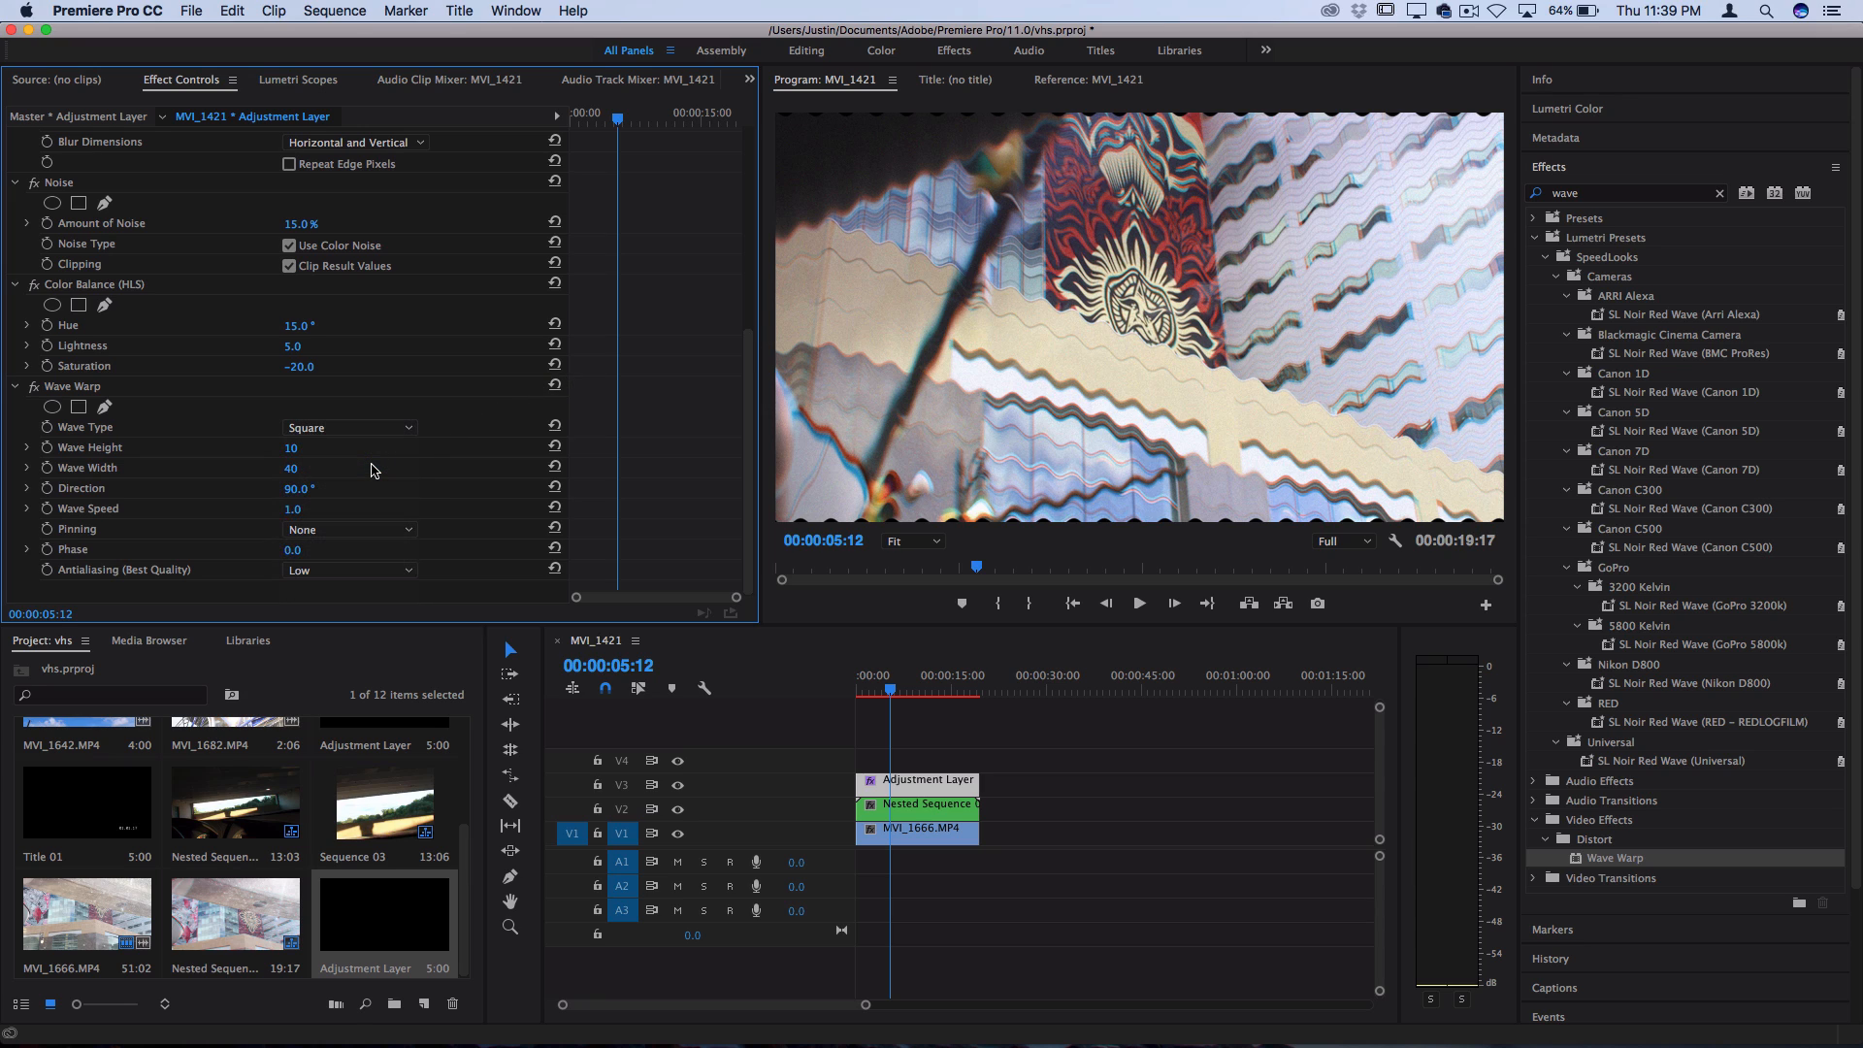
{"action": "left_click", "coordinate": [316, 487]}
{"action": "type", "text": "0"}
{"action": "key", "text": "Return"}
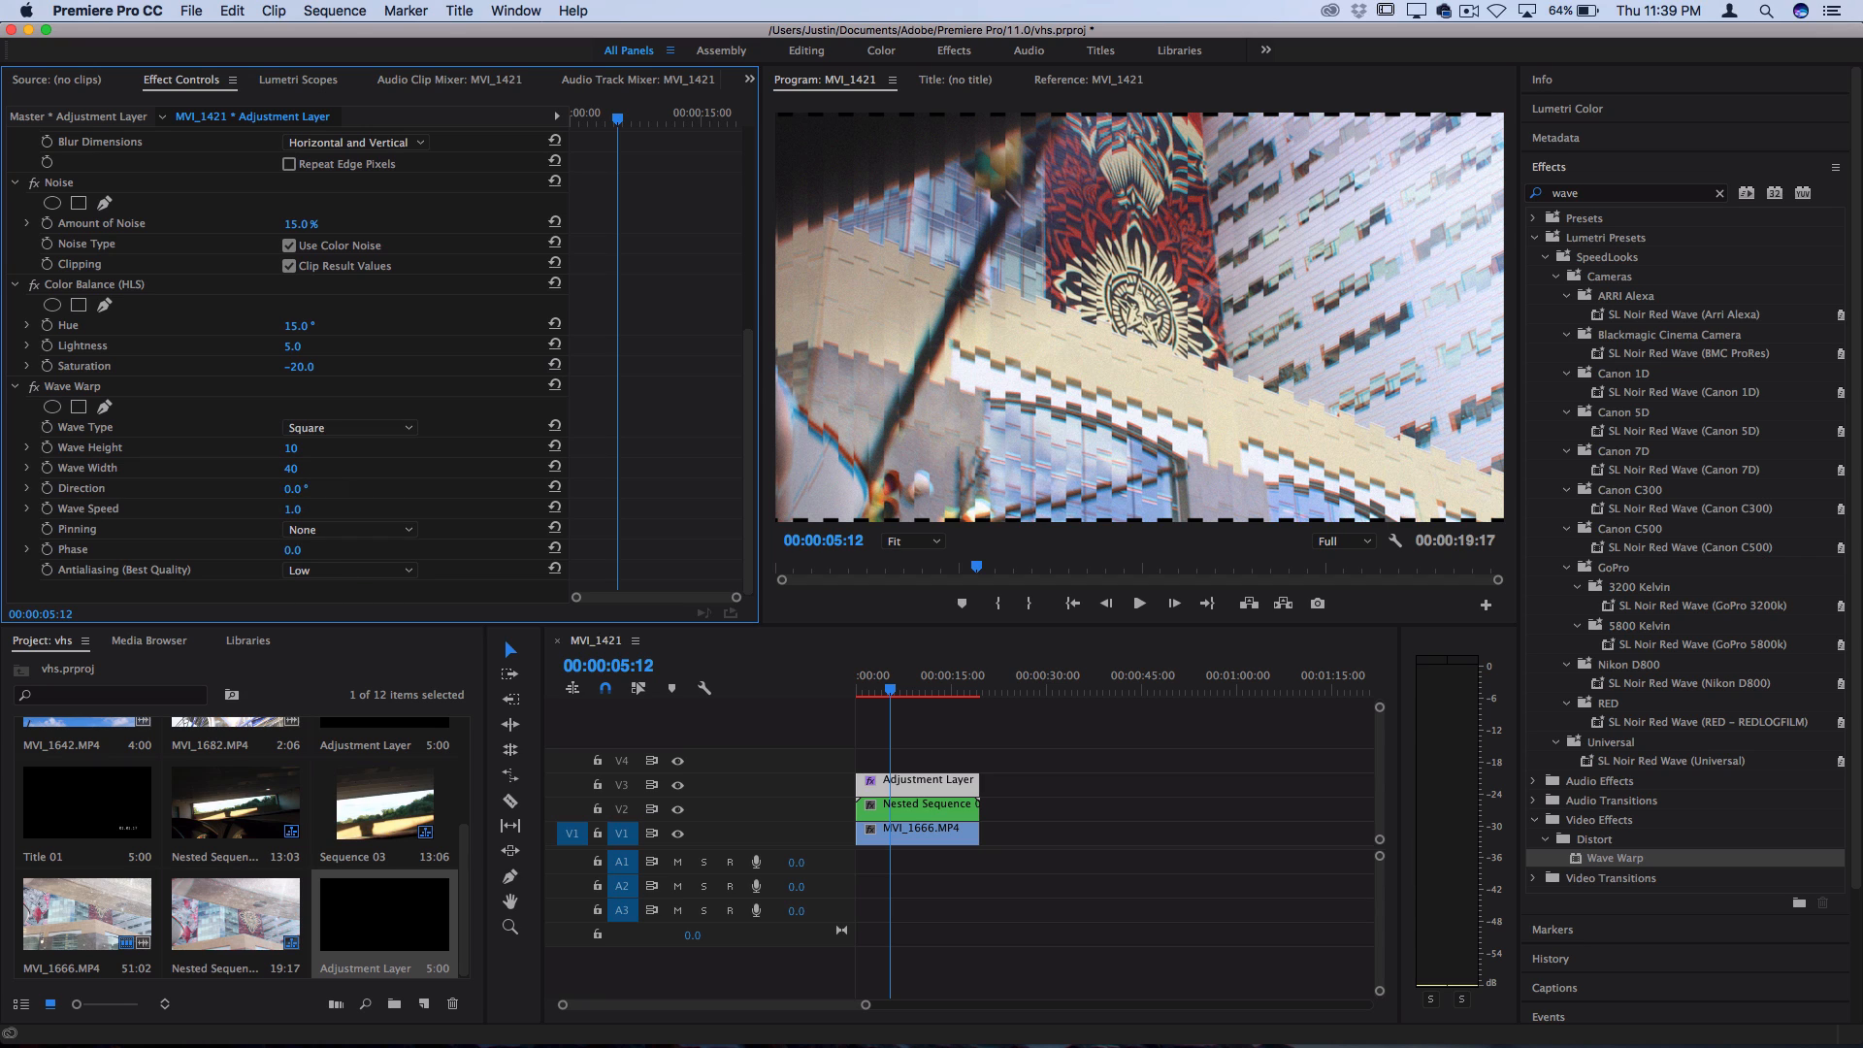
{"action": "left_click", "coordinate": [398, 529]}
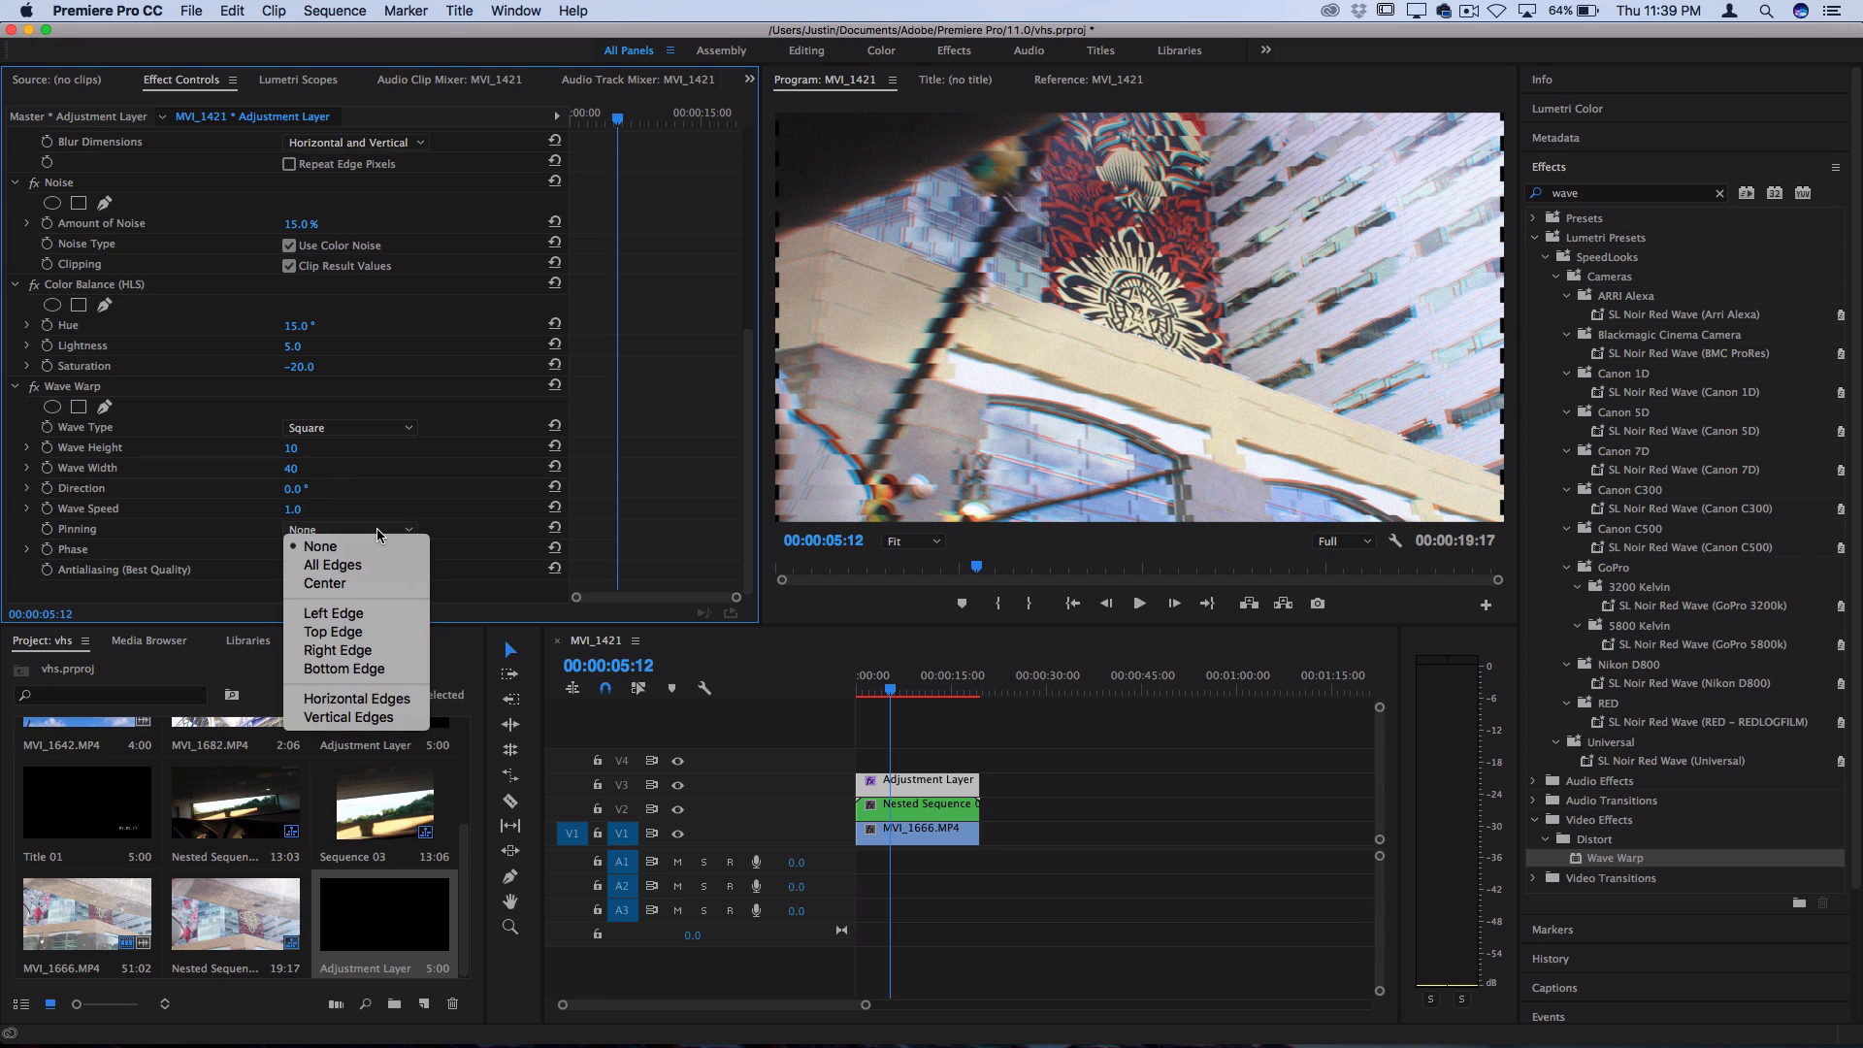
{"action": "left_click", "coordinate": [370, 569]}
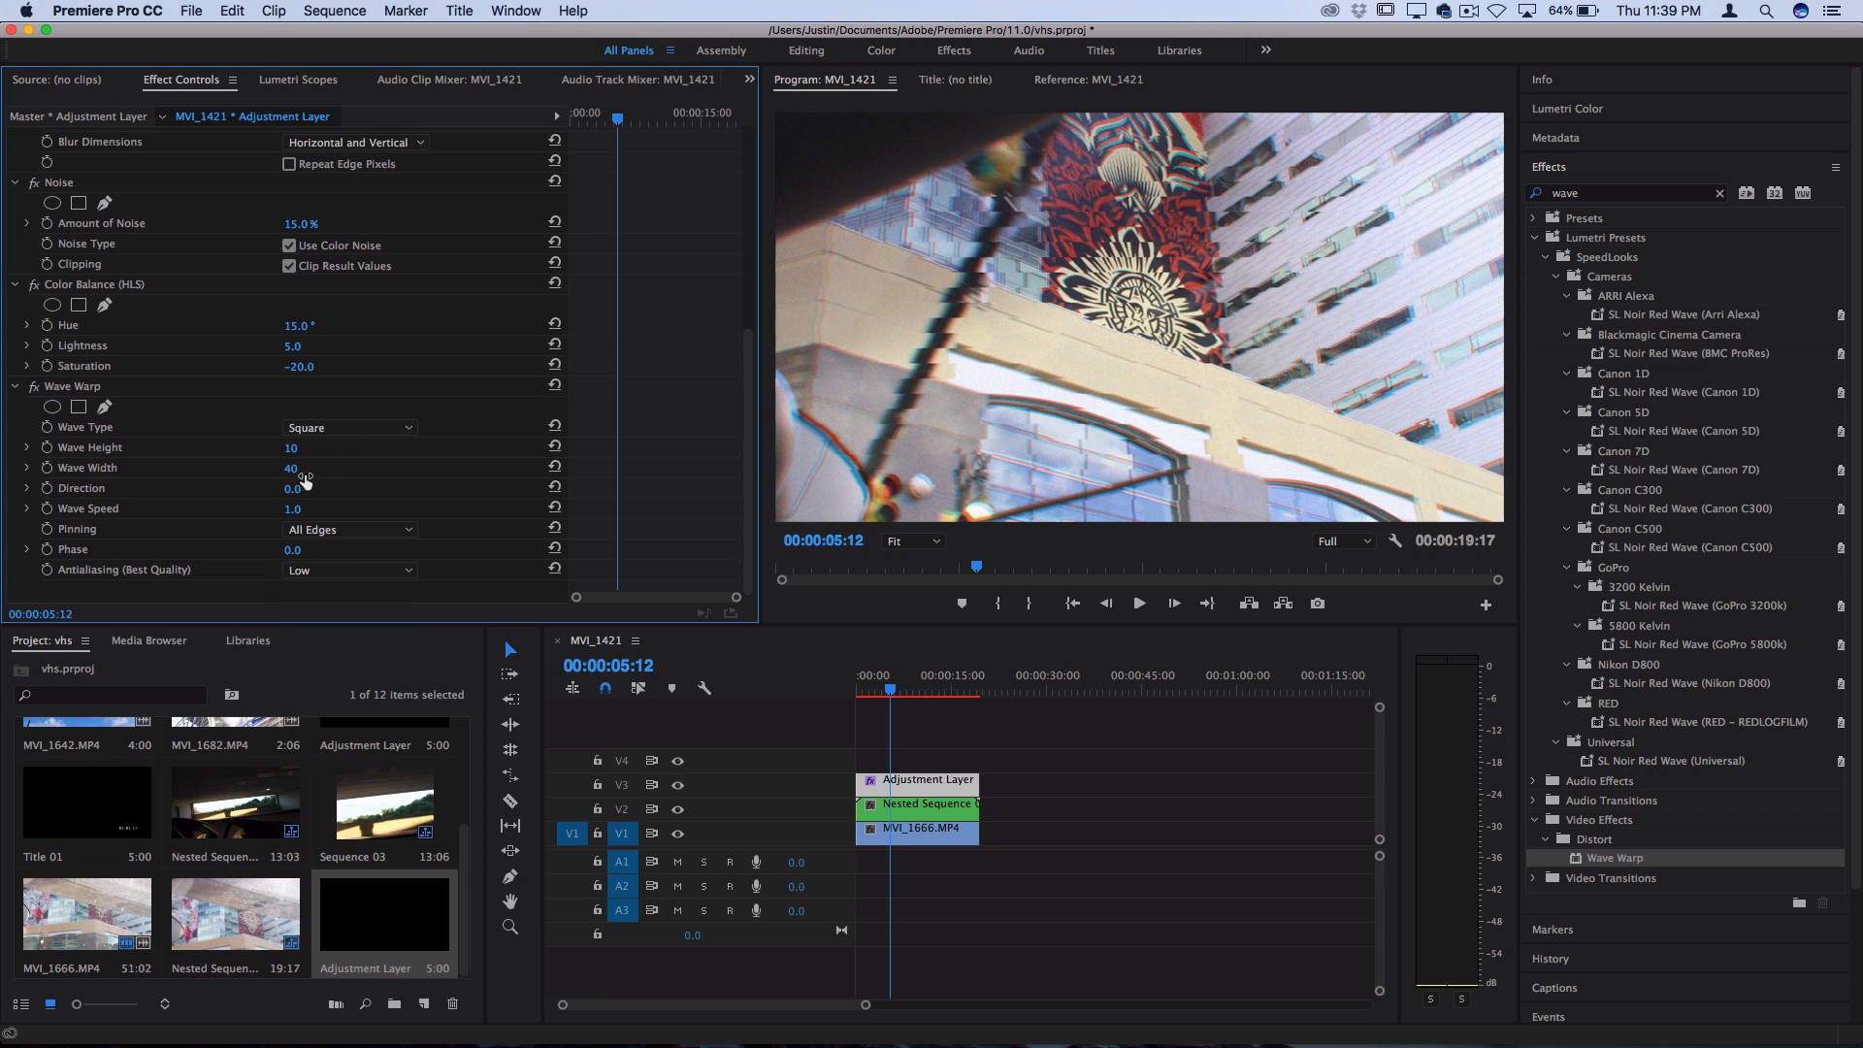
Set the Wave Warp's Wave Width to 419, Wave Height to -8 and Wave Speed to 0.2
{"action": "left_click_drag", "start_coordinate": [291, 472], "coordinate": [291, 451]}
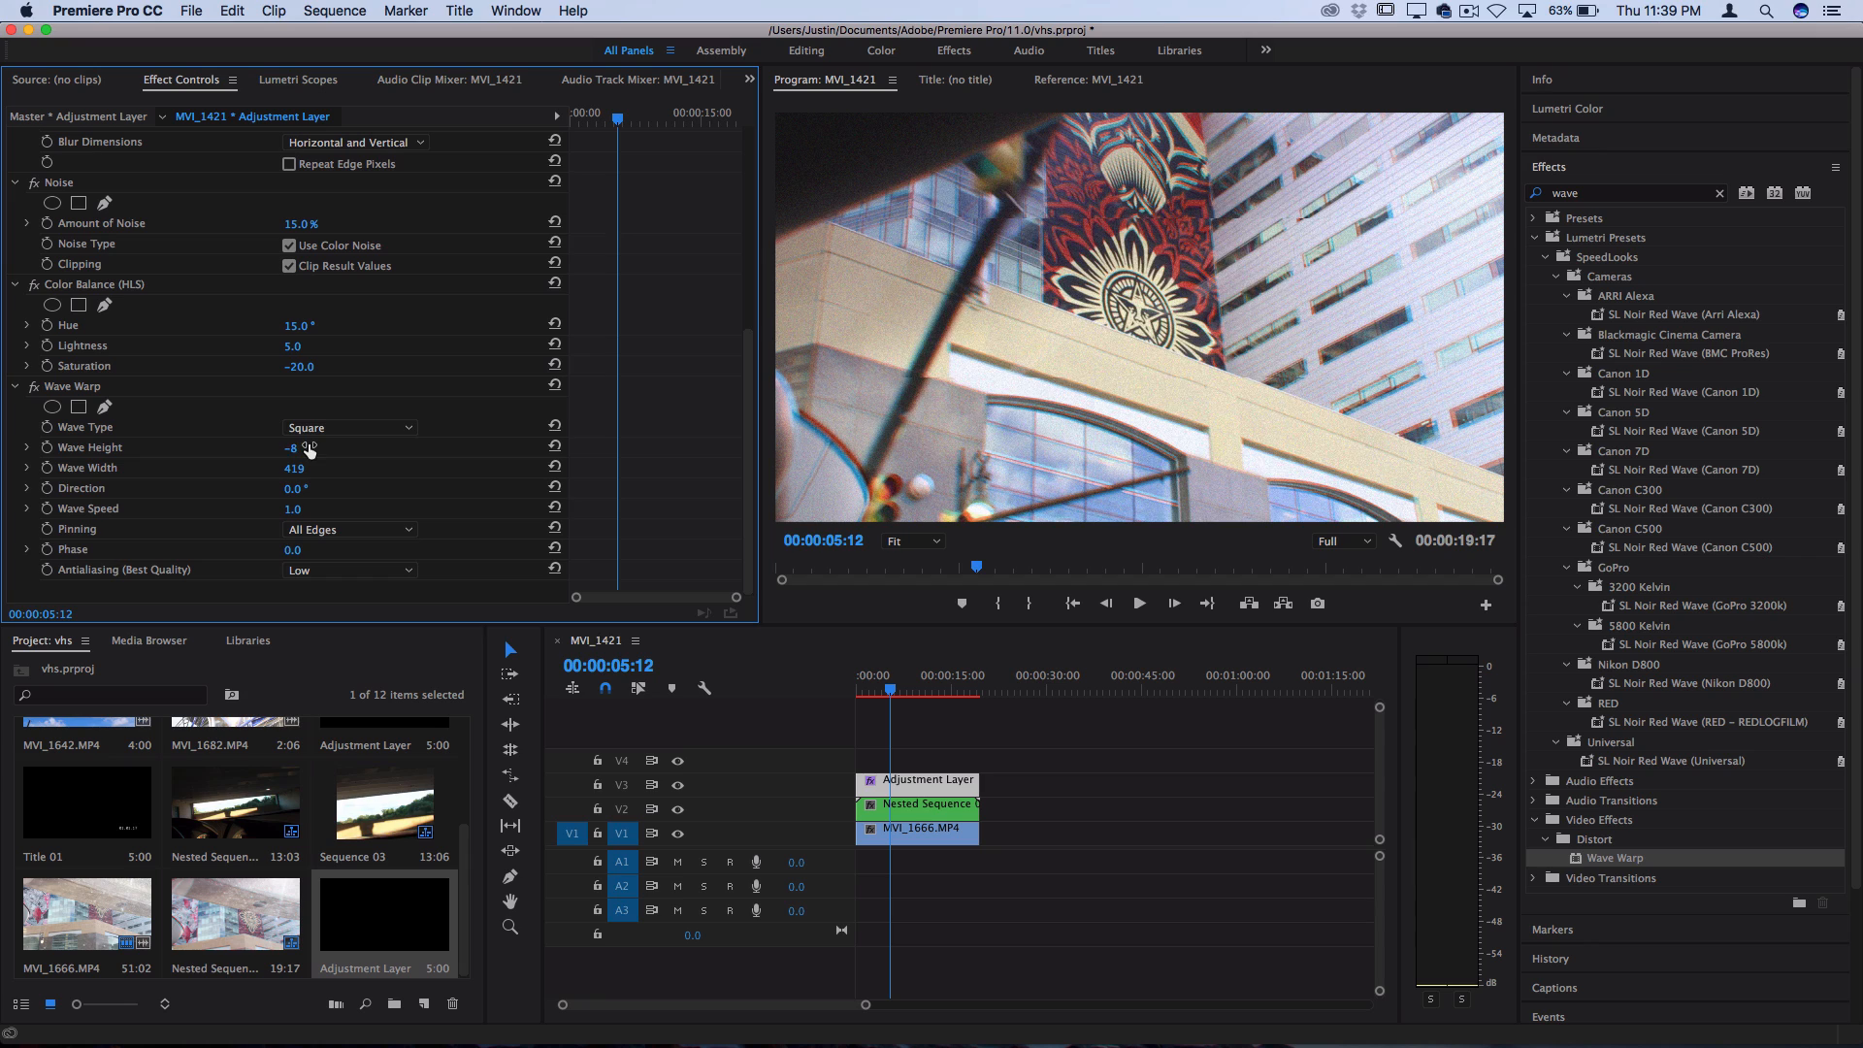
{"action": "left_click", "coordinate": [306, 509]}
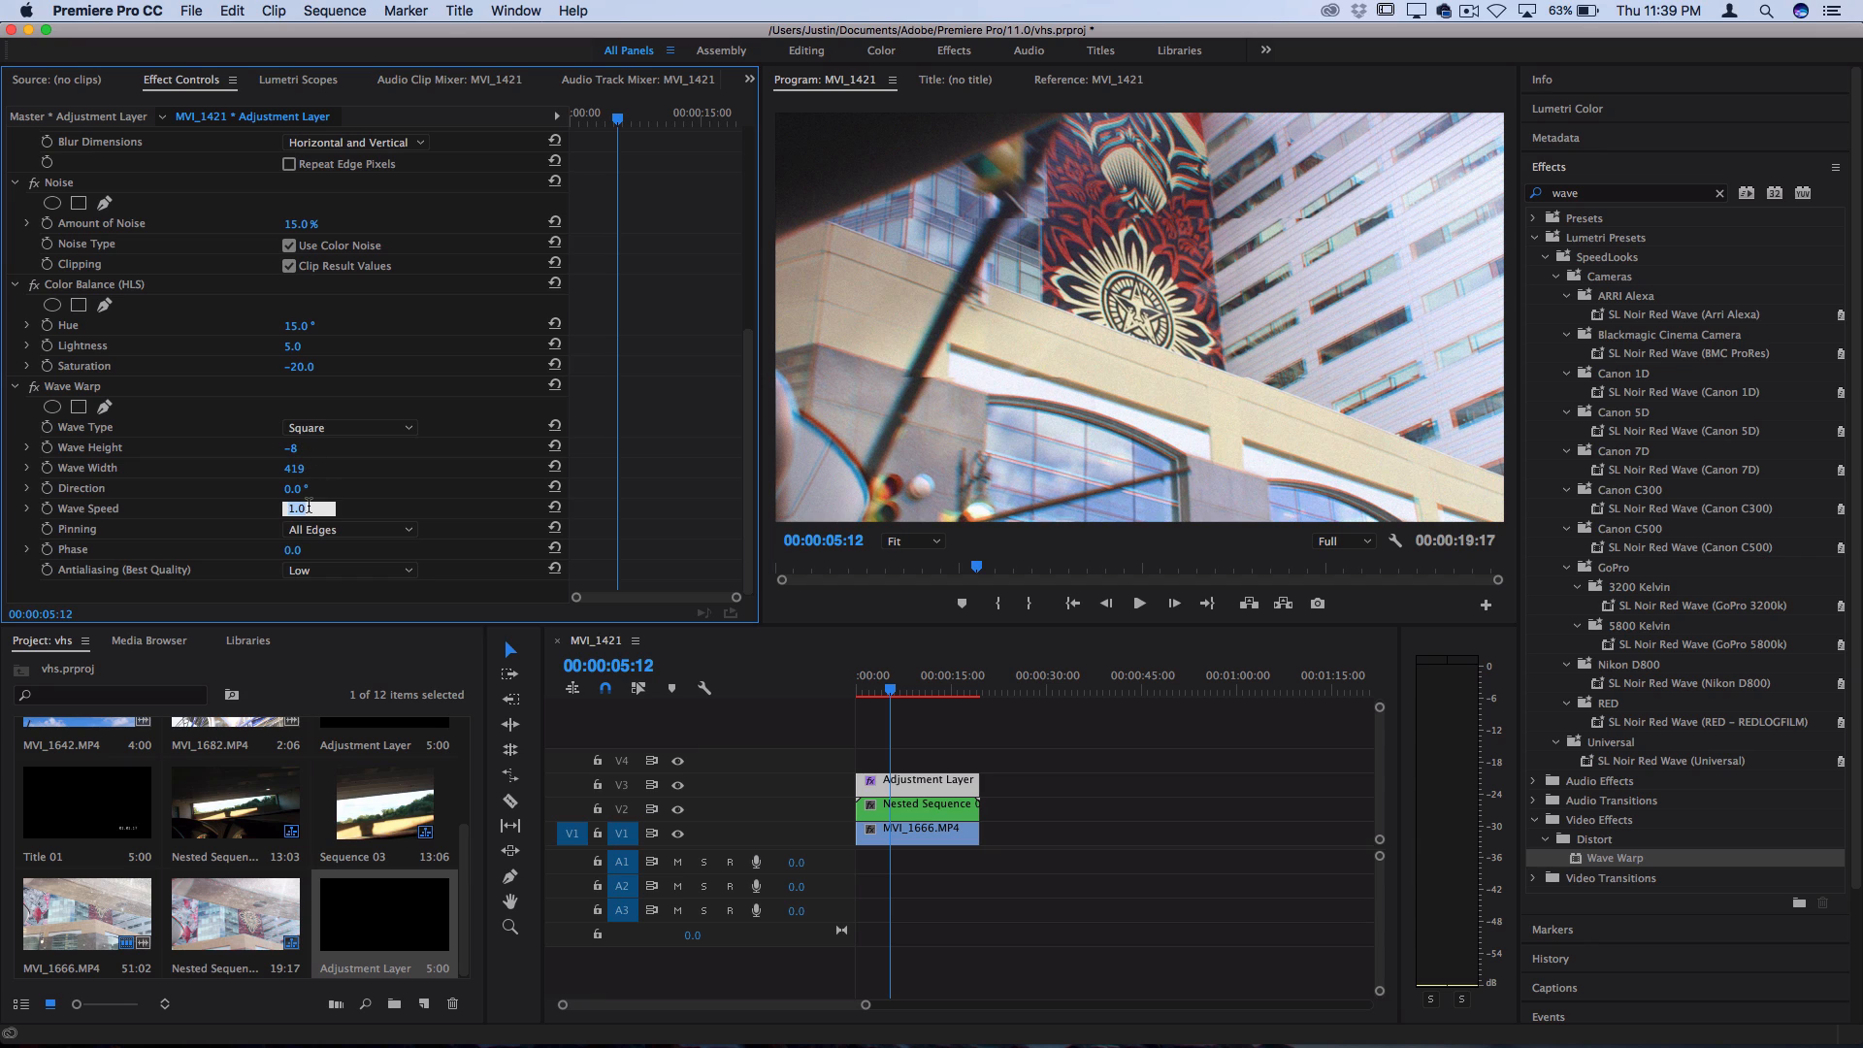
{"action": "type", "text": "0.2"}
{"action": "key", "text": "Return"}
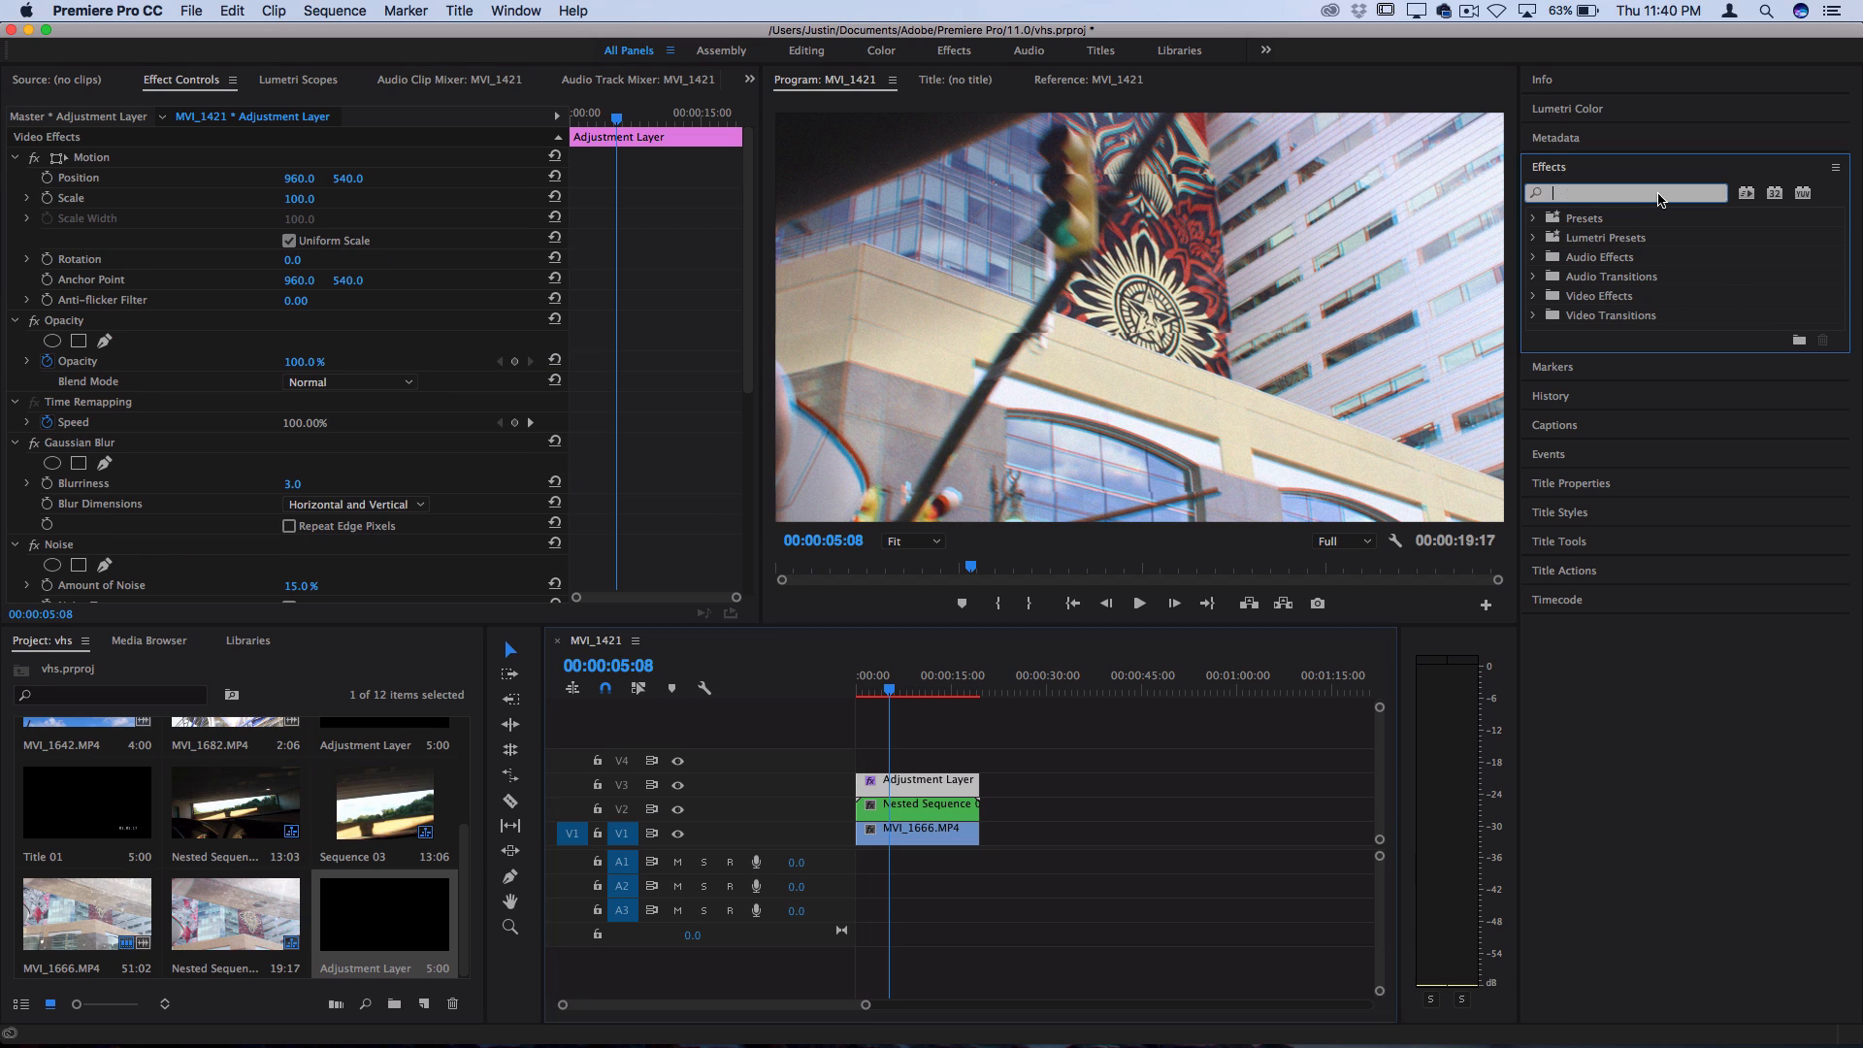
Search the effects for "sharpen" and apply Sharpen to the adjustment layer
{"action": "type", "text": "shapren"}
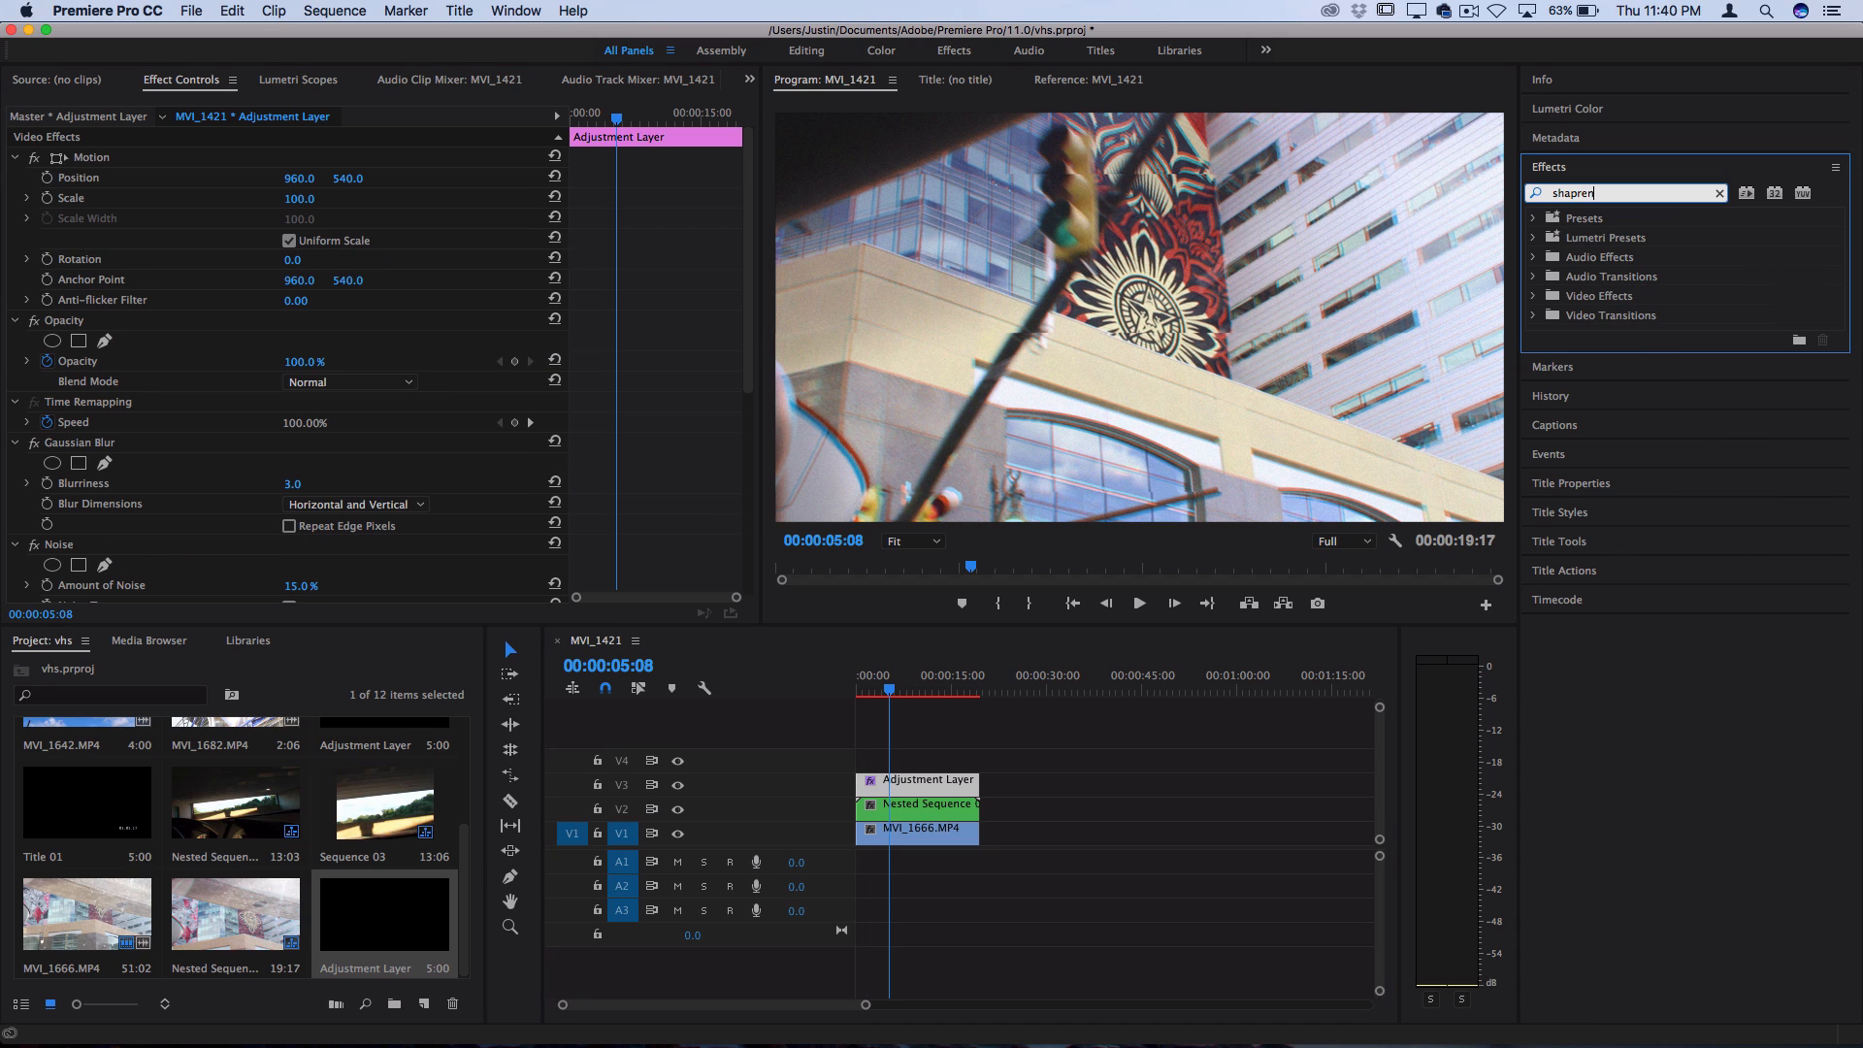
{"action": "key", "text": "BackSpace"}
{"action": "key", "text": "BackSpace"}
{"action": "key", "text": "BackSpace"}
{"action": "key", "text": "BackSpace"}
{"action": "type", "text": "rpen"}
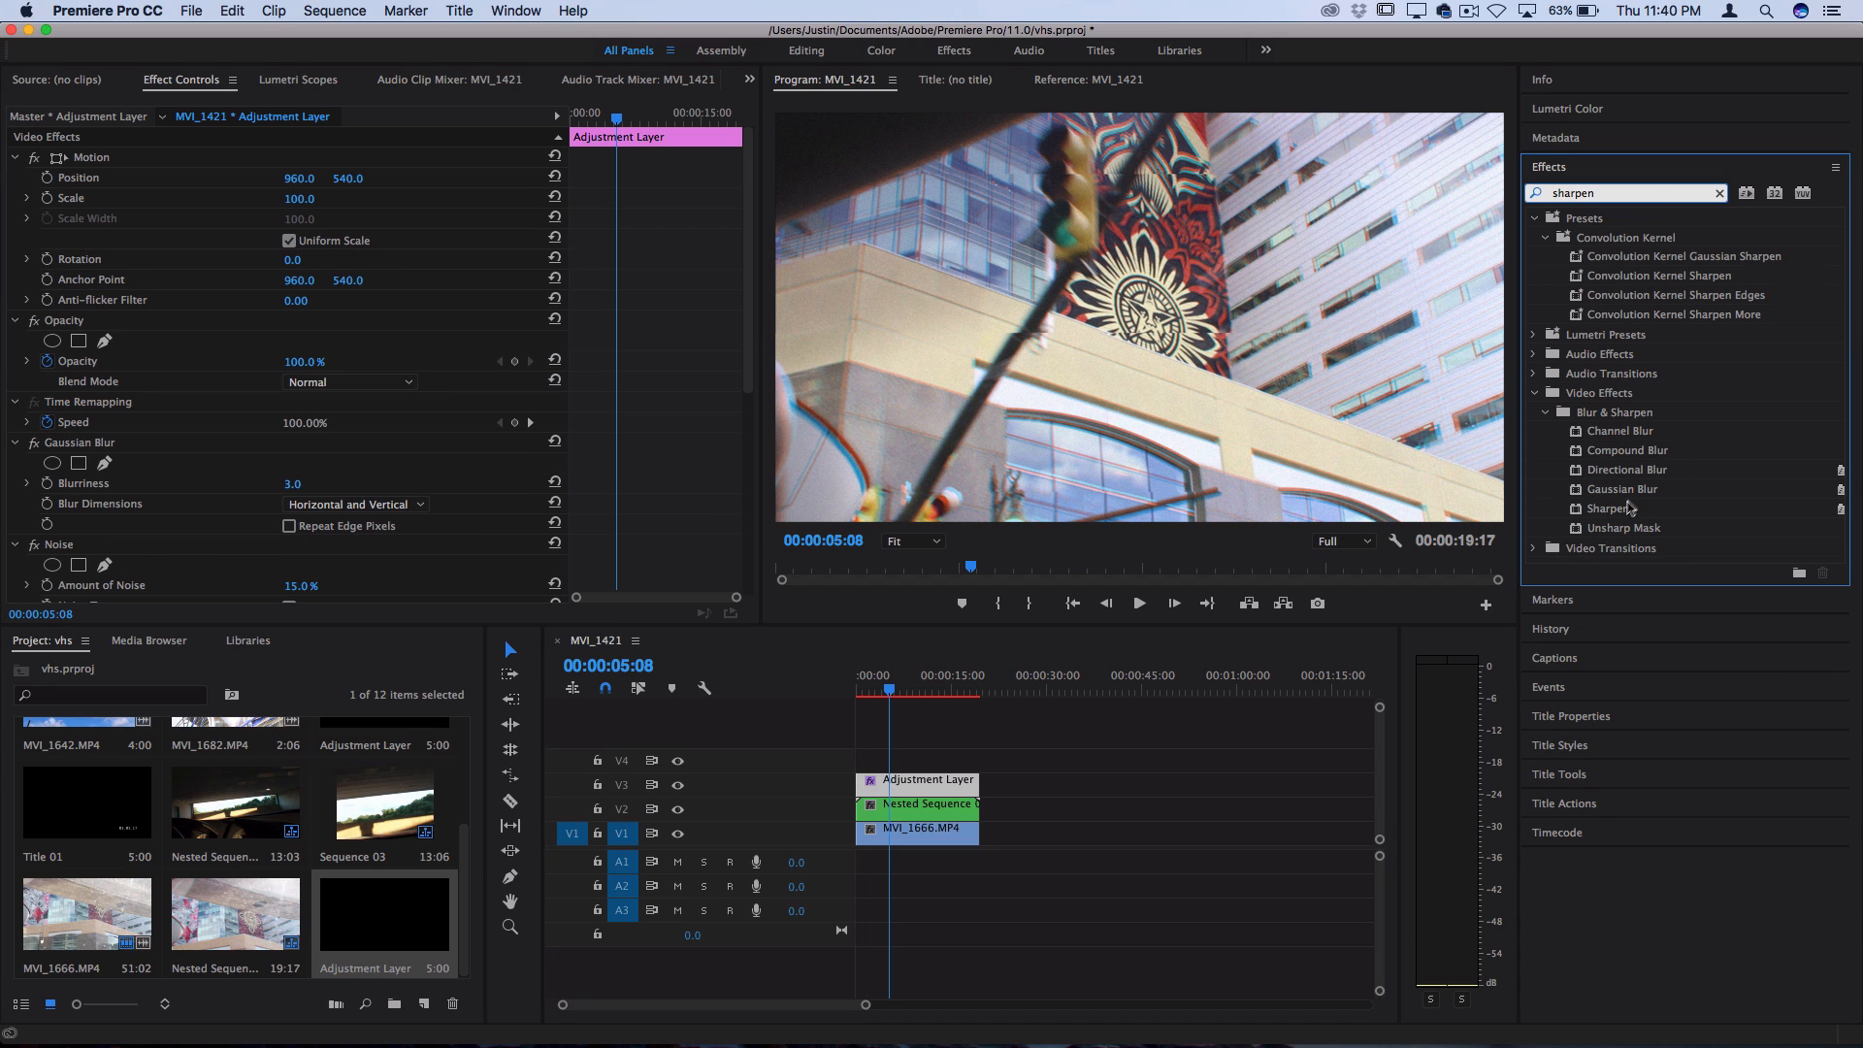
{"action": "left_click_drag", "start_coordinate": [1631, 508], "coordinate": [938, 780]}
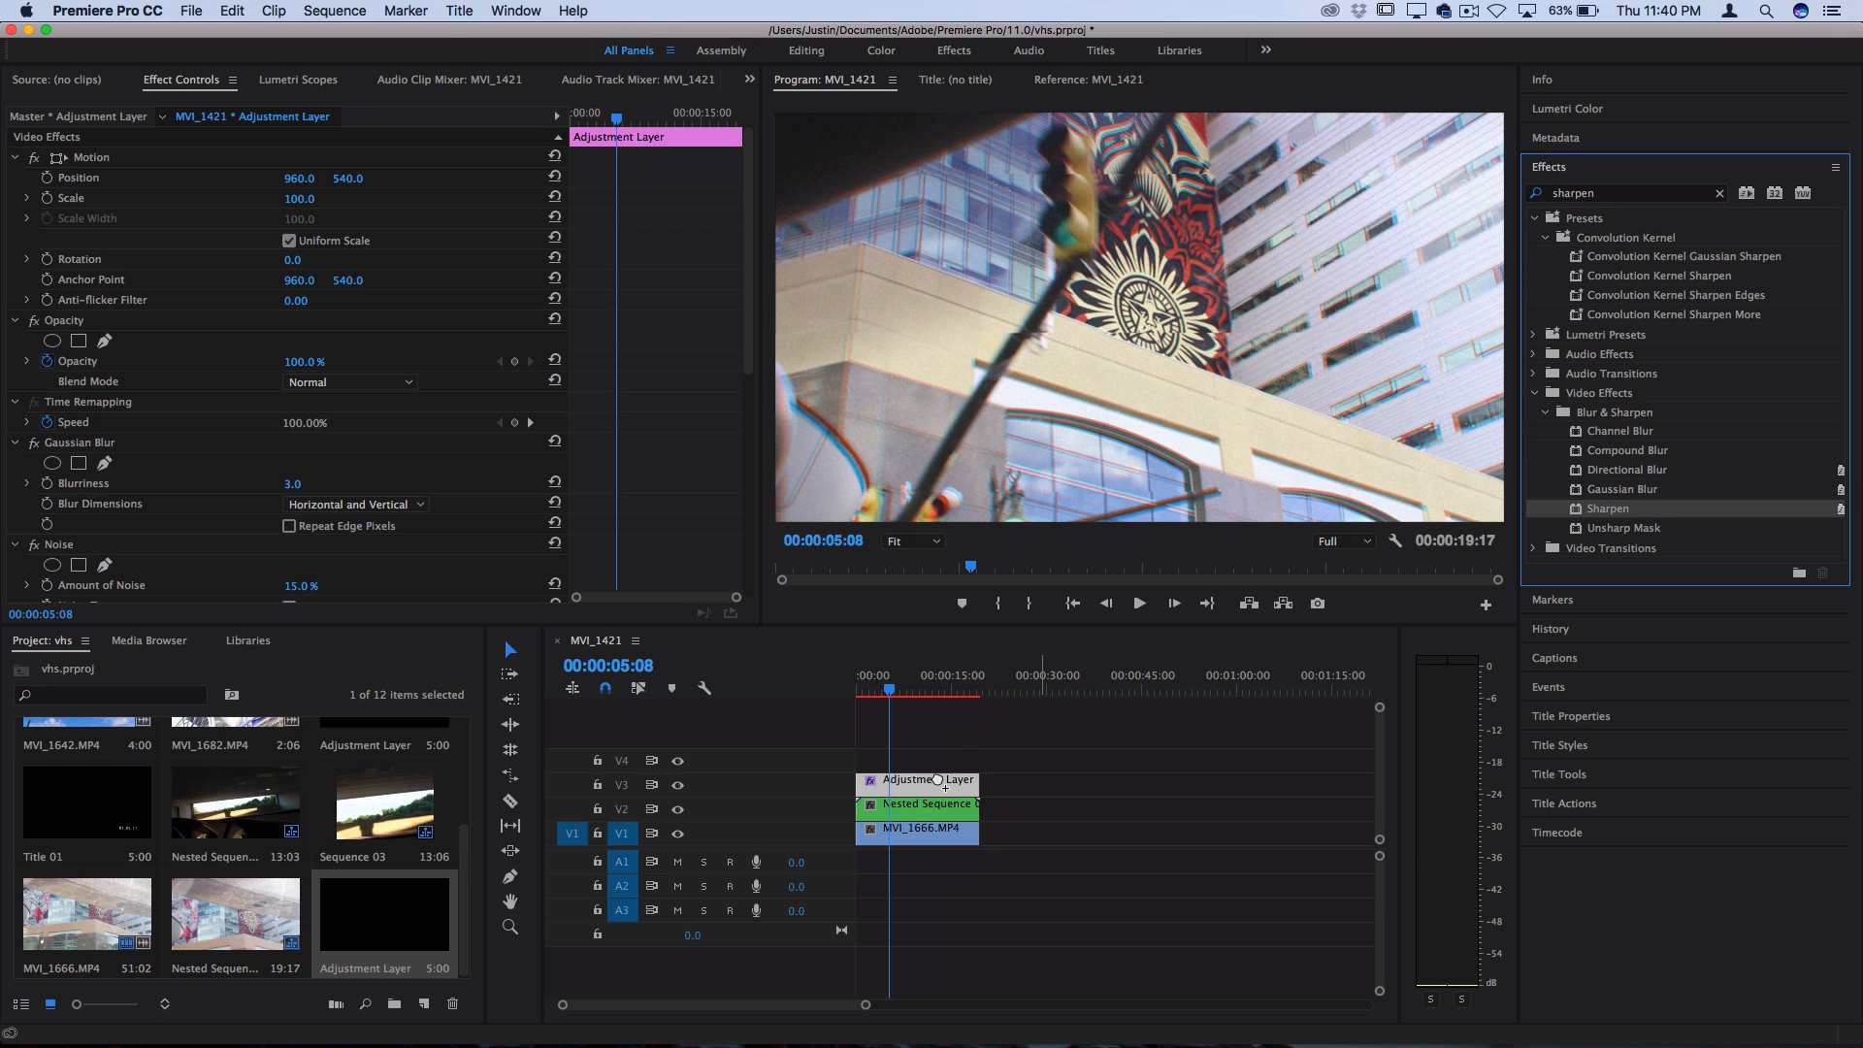
Increase the Sharpen Amount on the adjustment layer
{"action": "left_click_drag", "start_coordinate": [749, 370], "coordinate": [747, 591]}
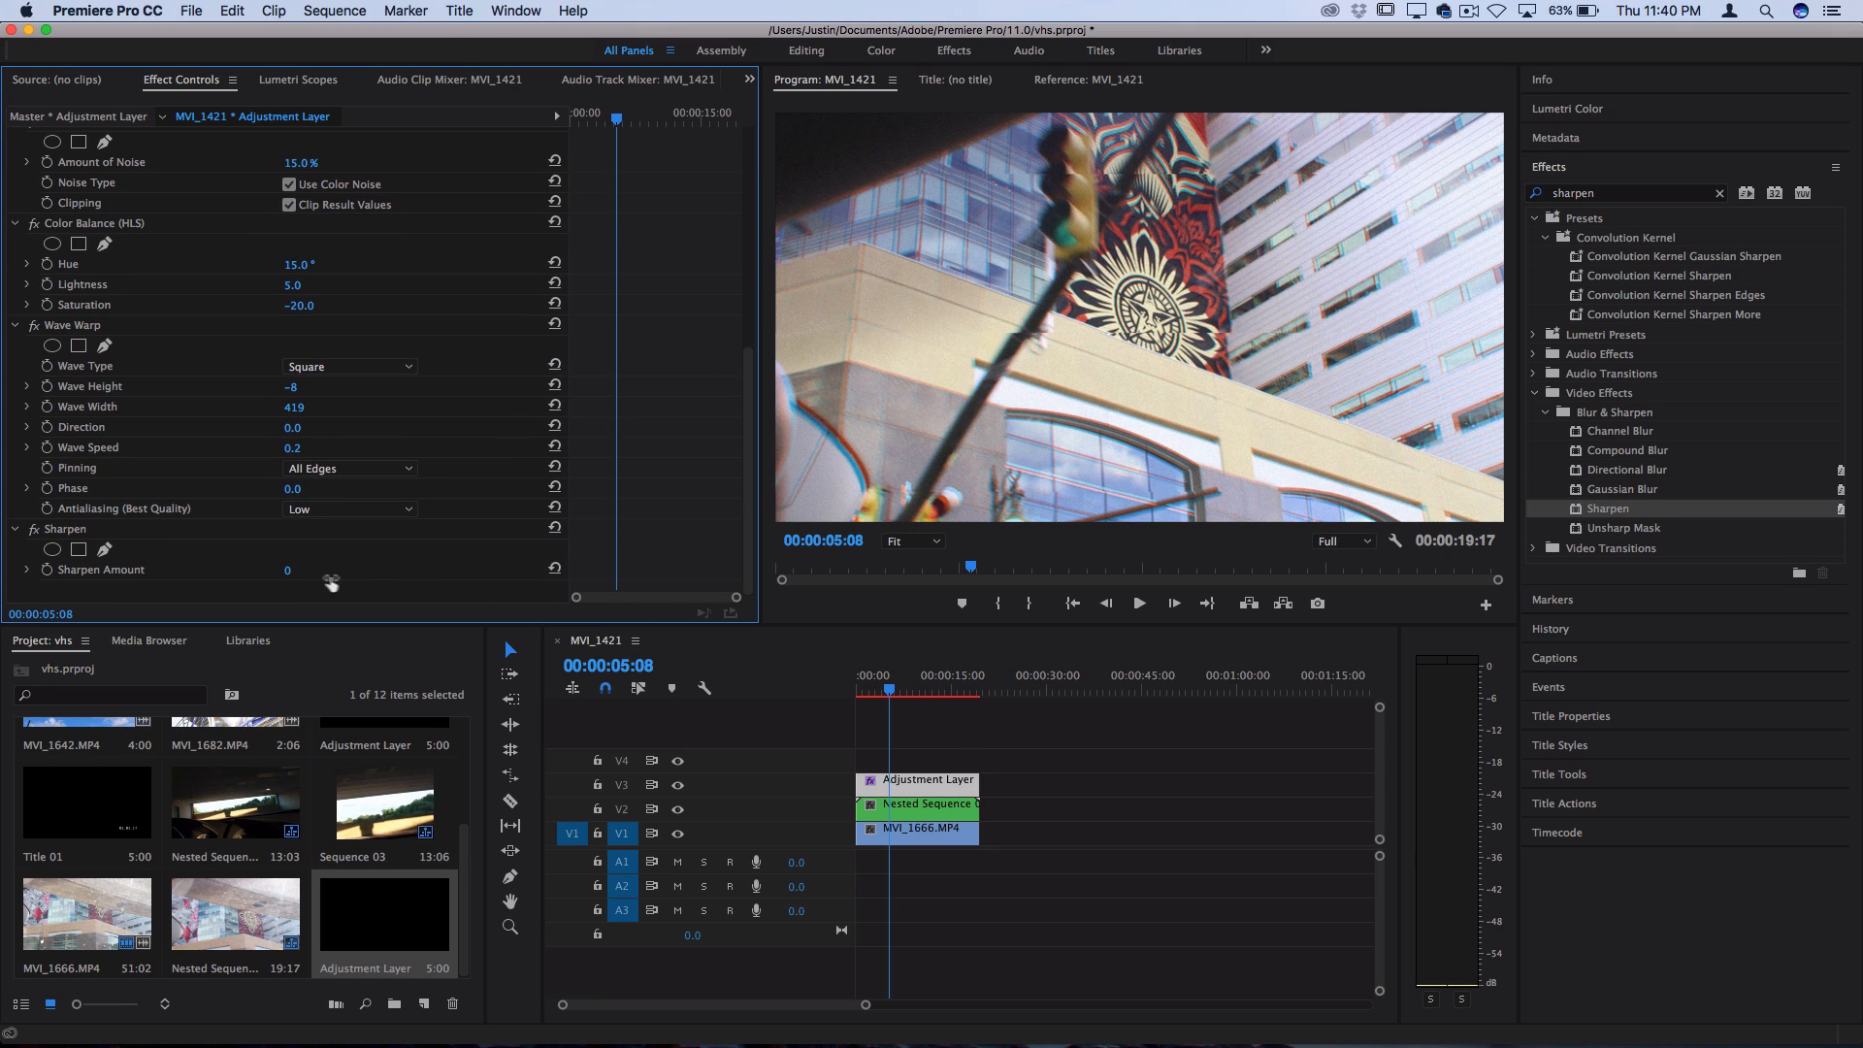
{"action": "left_click_drag", "start_coordinate": [289, 573], "coordinate": [290, 573]}
{"action": "left_click_drag", "start_coordinate": [291, 573], "coordinate": [308, 571]}
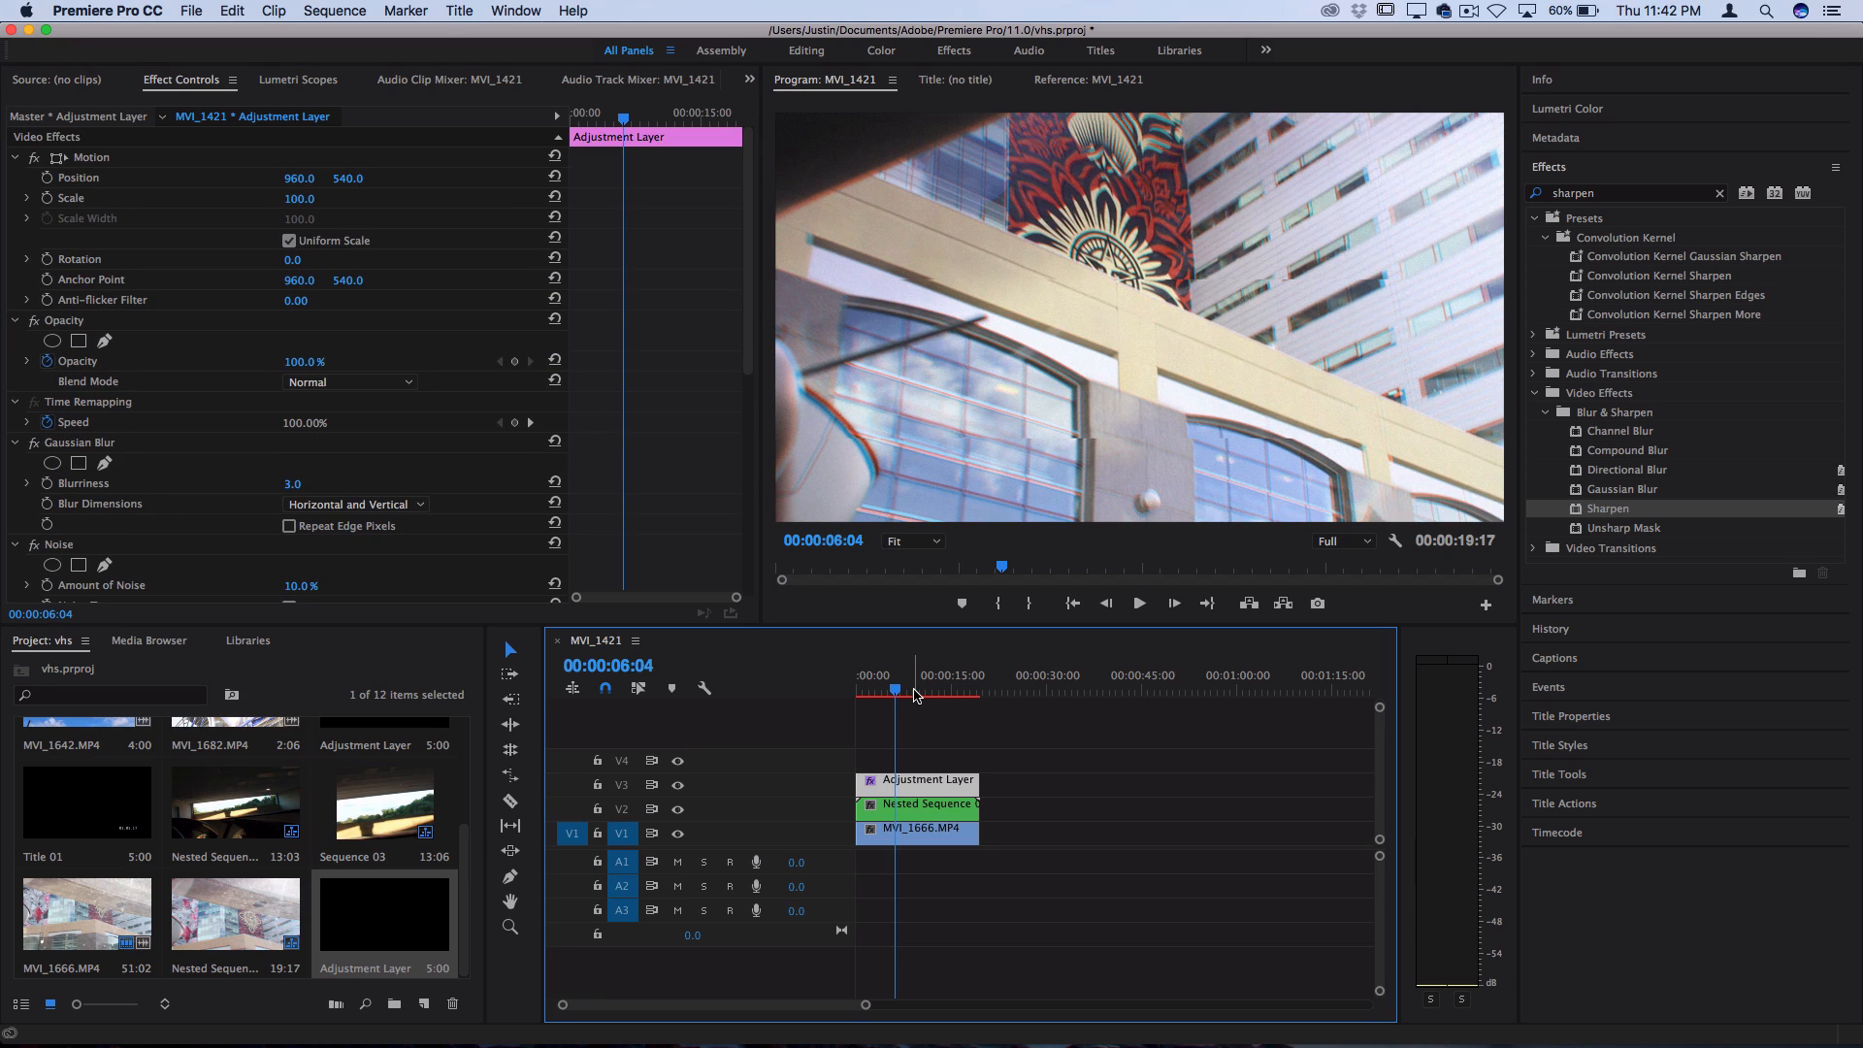
Create a new default still title with the default name and settings
{"action": "left_click", "coordinate": [463, 10]}
{"action": "mouse_move", "coordinate": [481, 65]}
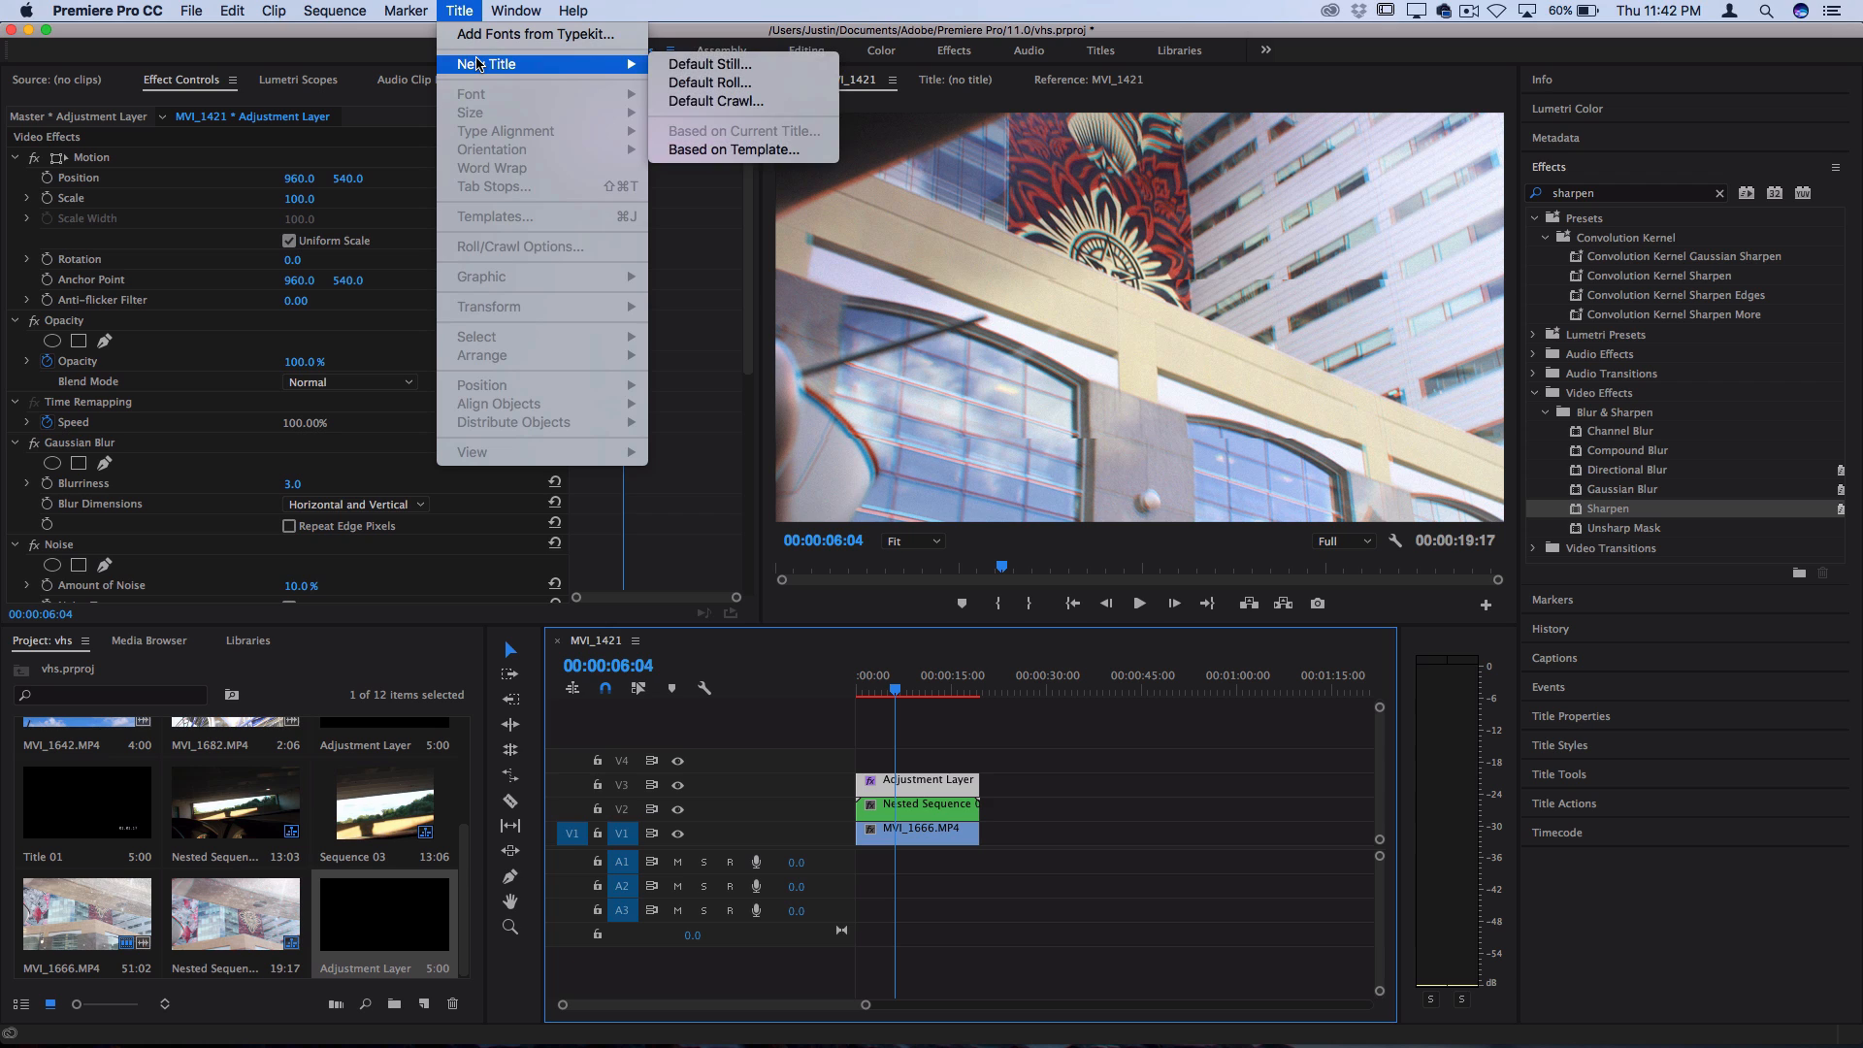
{"action": "left_click", "coordinate": [673, 65]}
{"action": "key", "text": "Return"}
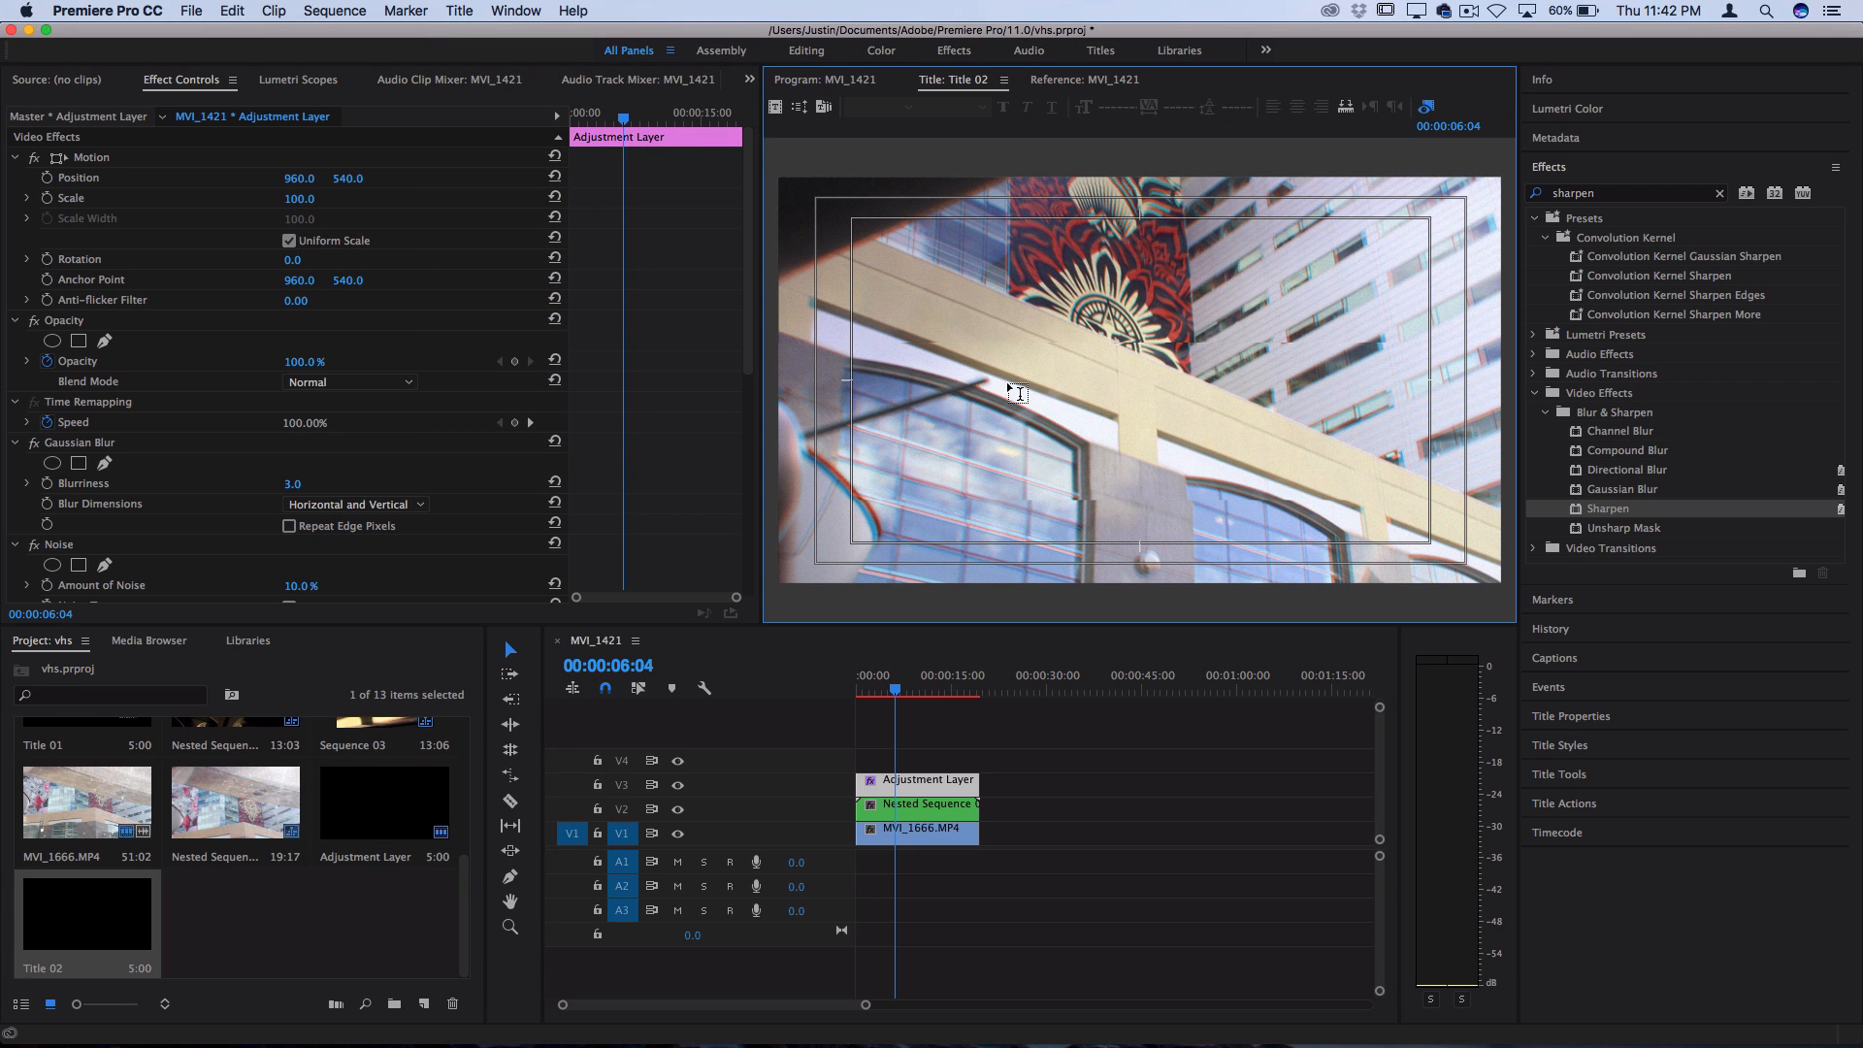
Add the text "01.05.17" in the VCR OSD font near the title's lower right safe-area corner
{"action": "left_click", "coordinate": [1203, 514]}
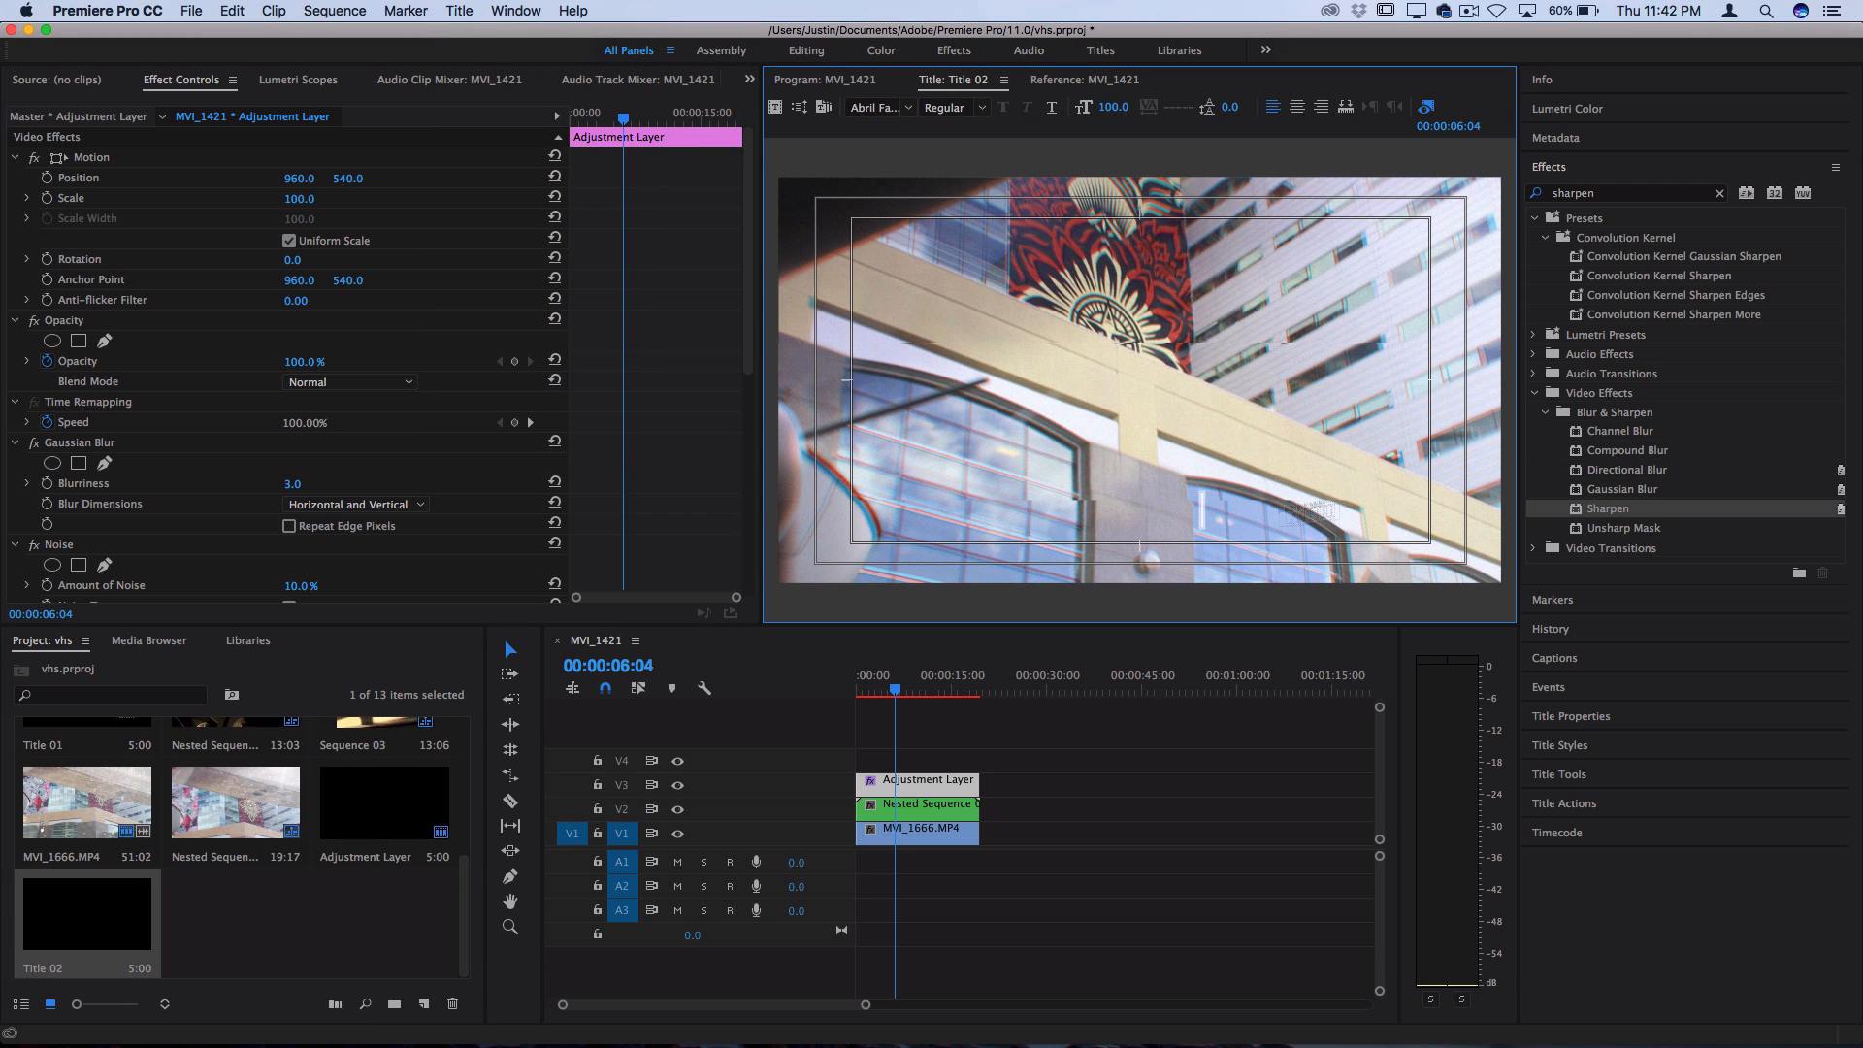
{"action": "left_click", "coordinate": [891, 108]}
{"action": "type", "text": "VCR OSD"}
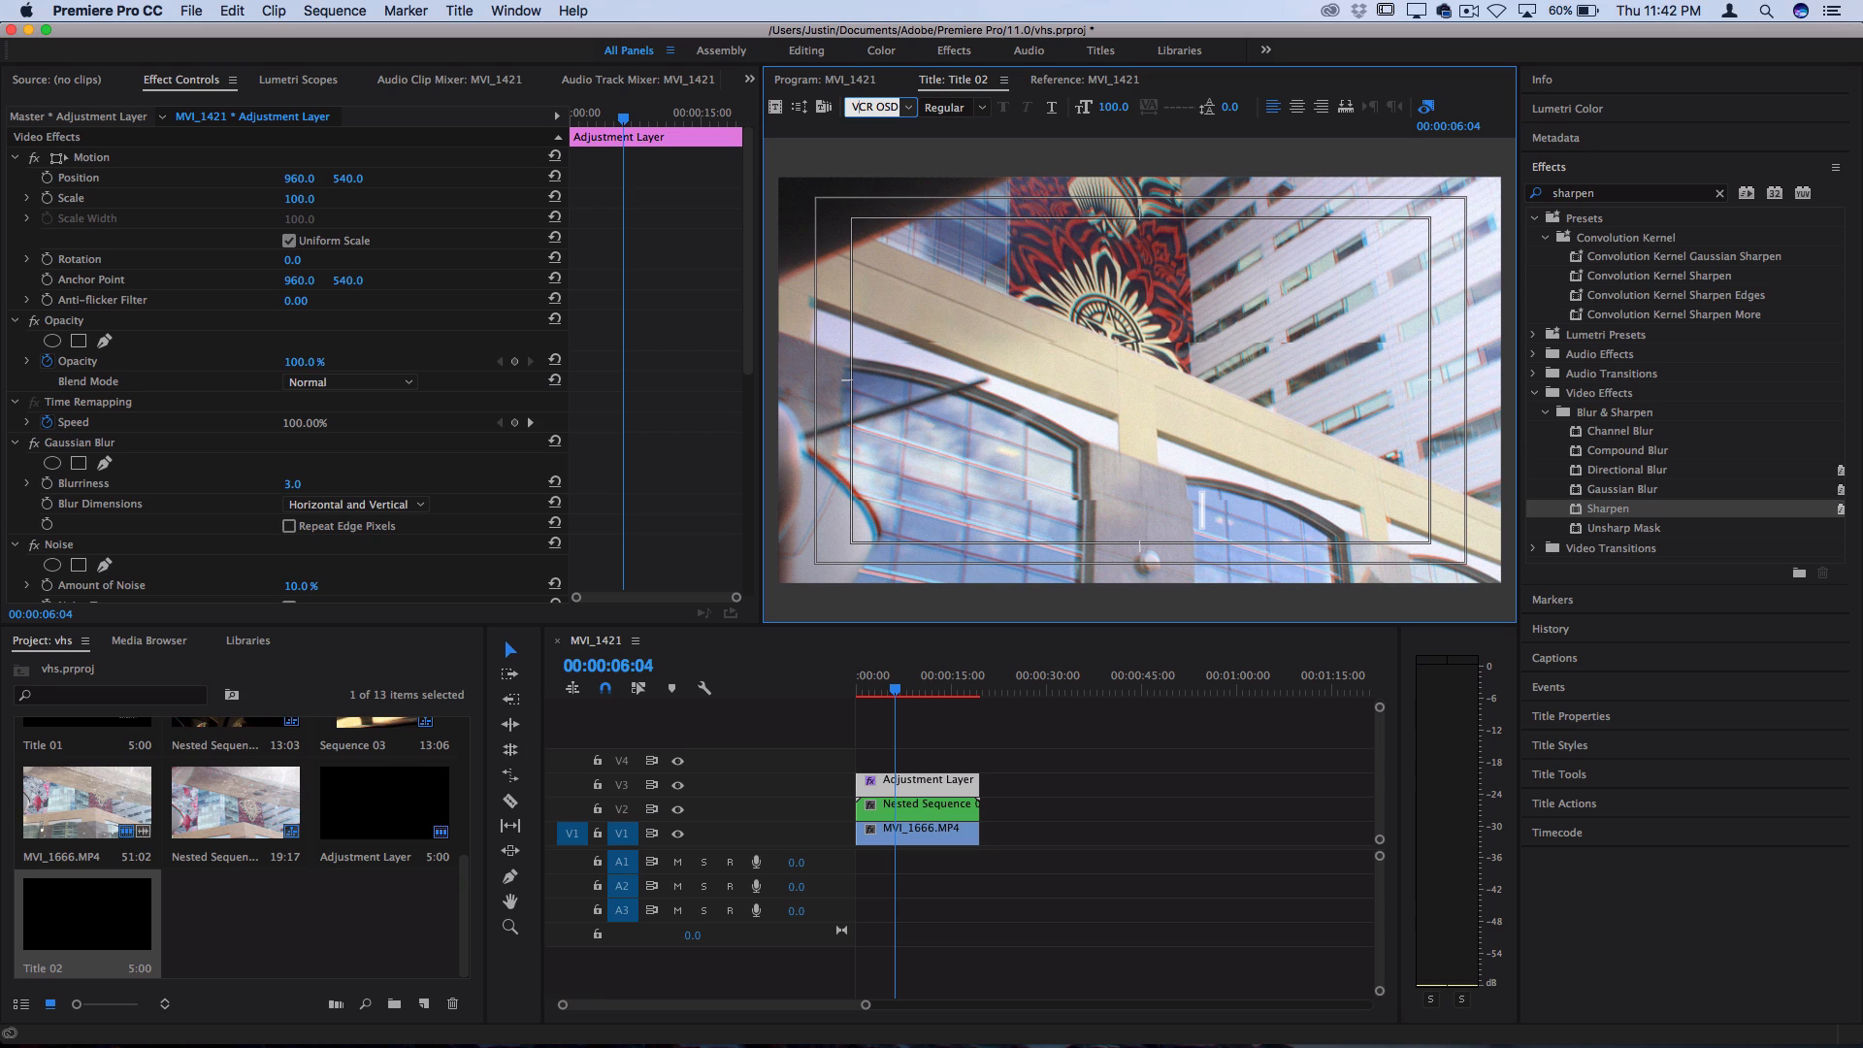
{"action": "key", "text": "Return"}
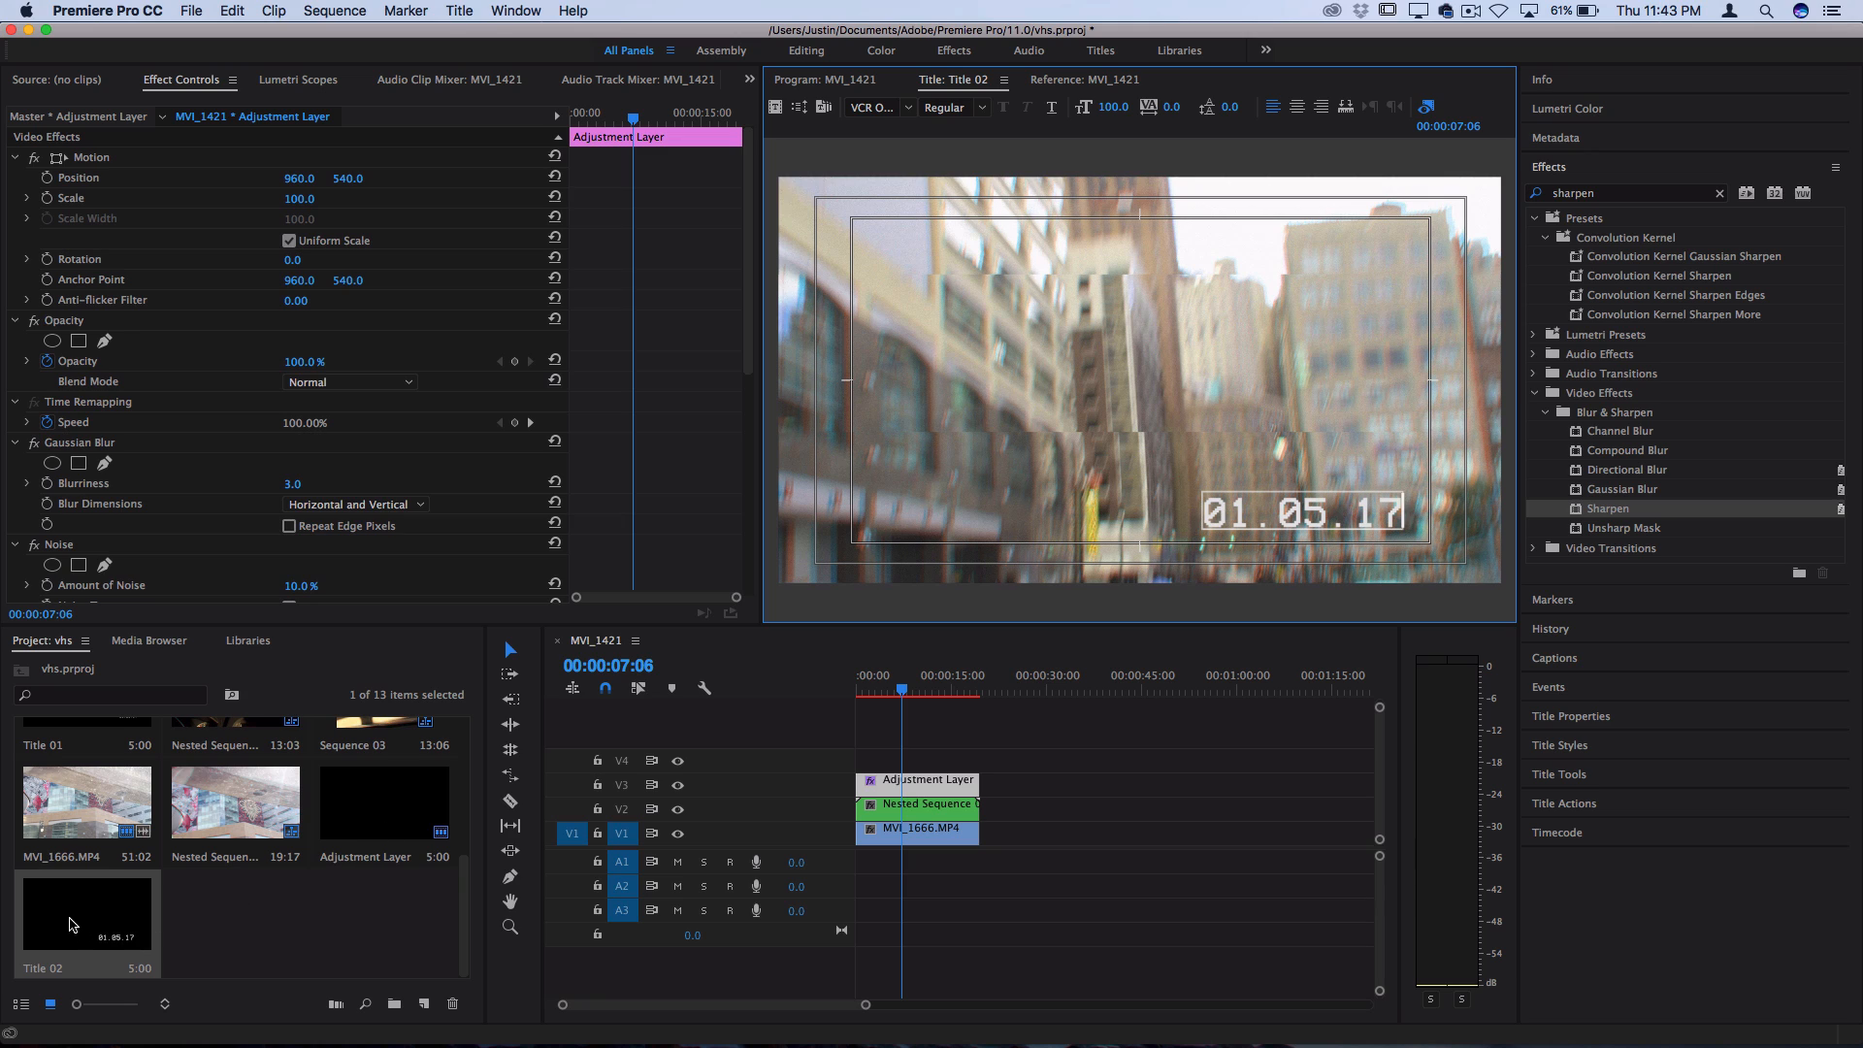
Place the date title on V4 above the adjustment layer, spanning the full clip length, and play back the result
{"action": "left_click_drag", "start_coordinate": [82, 931], "coordinate": [978, 756]}
{"action": "left_click", "coordinate": [888, 691]}
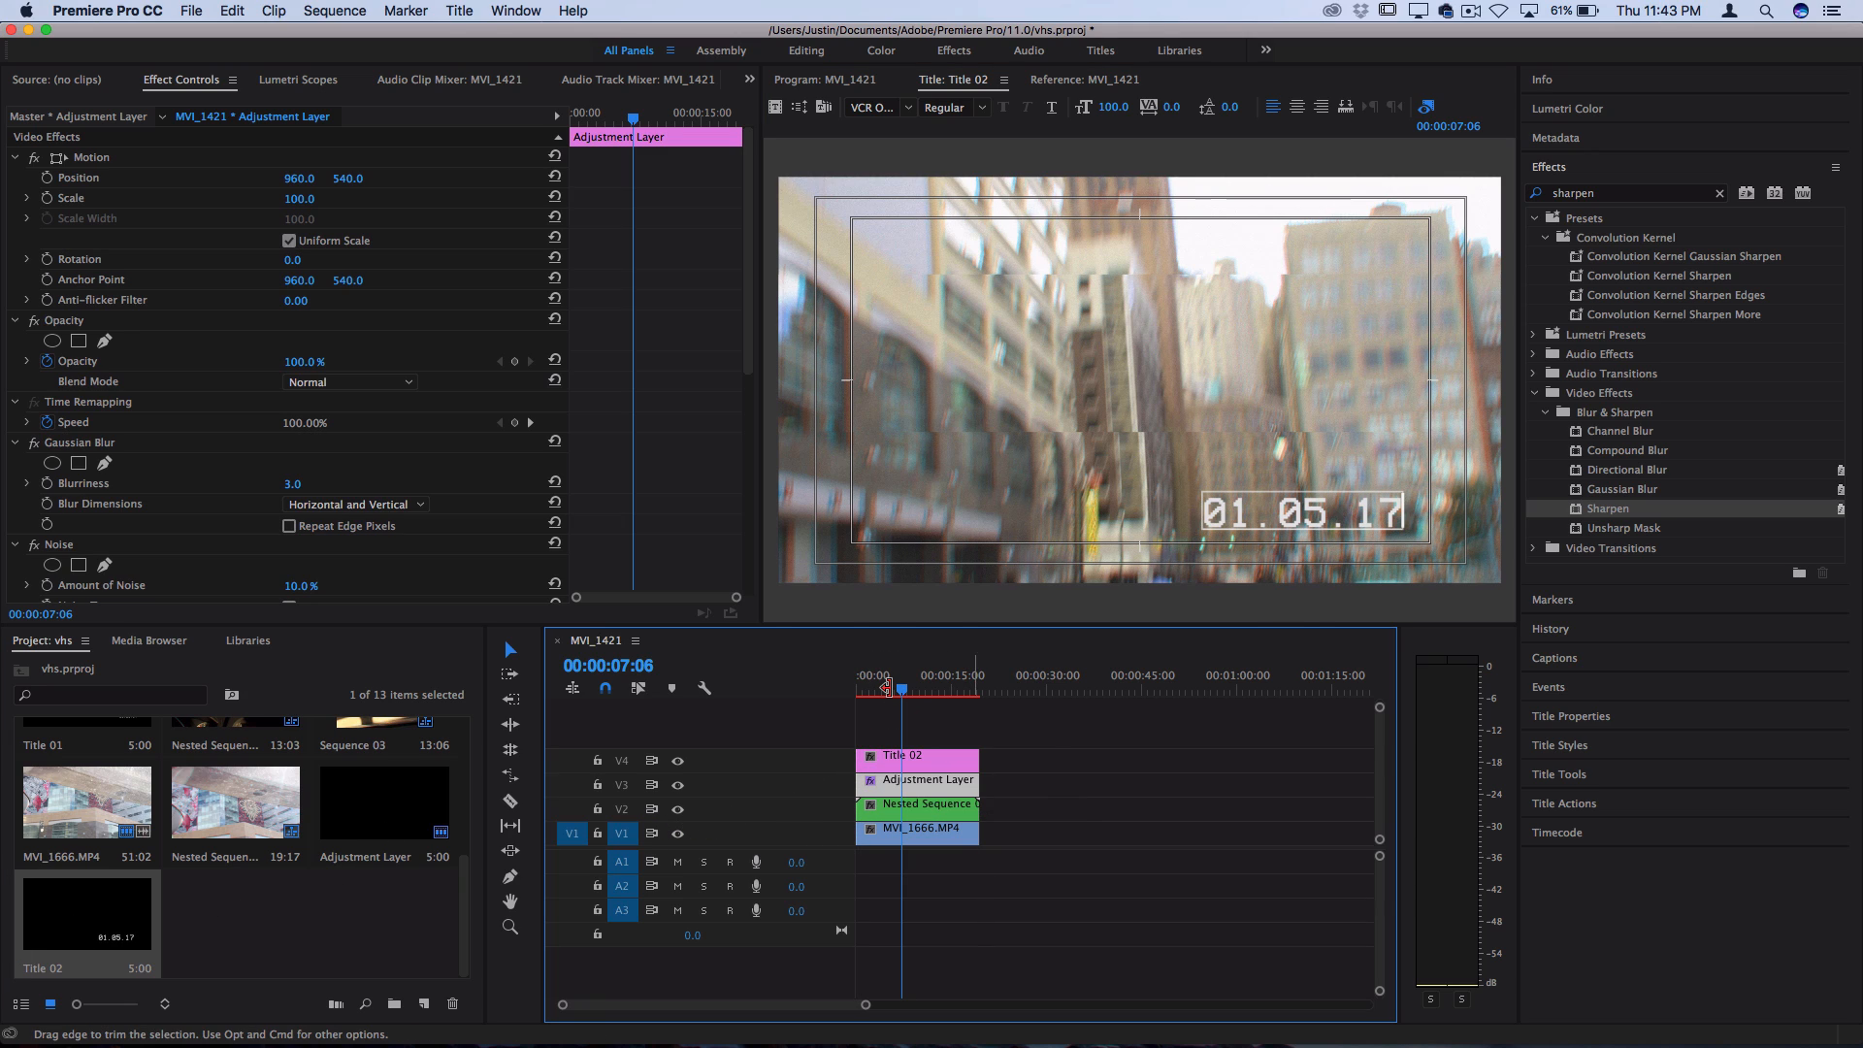
{"action": "key", "text": "space"}
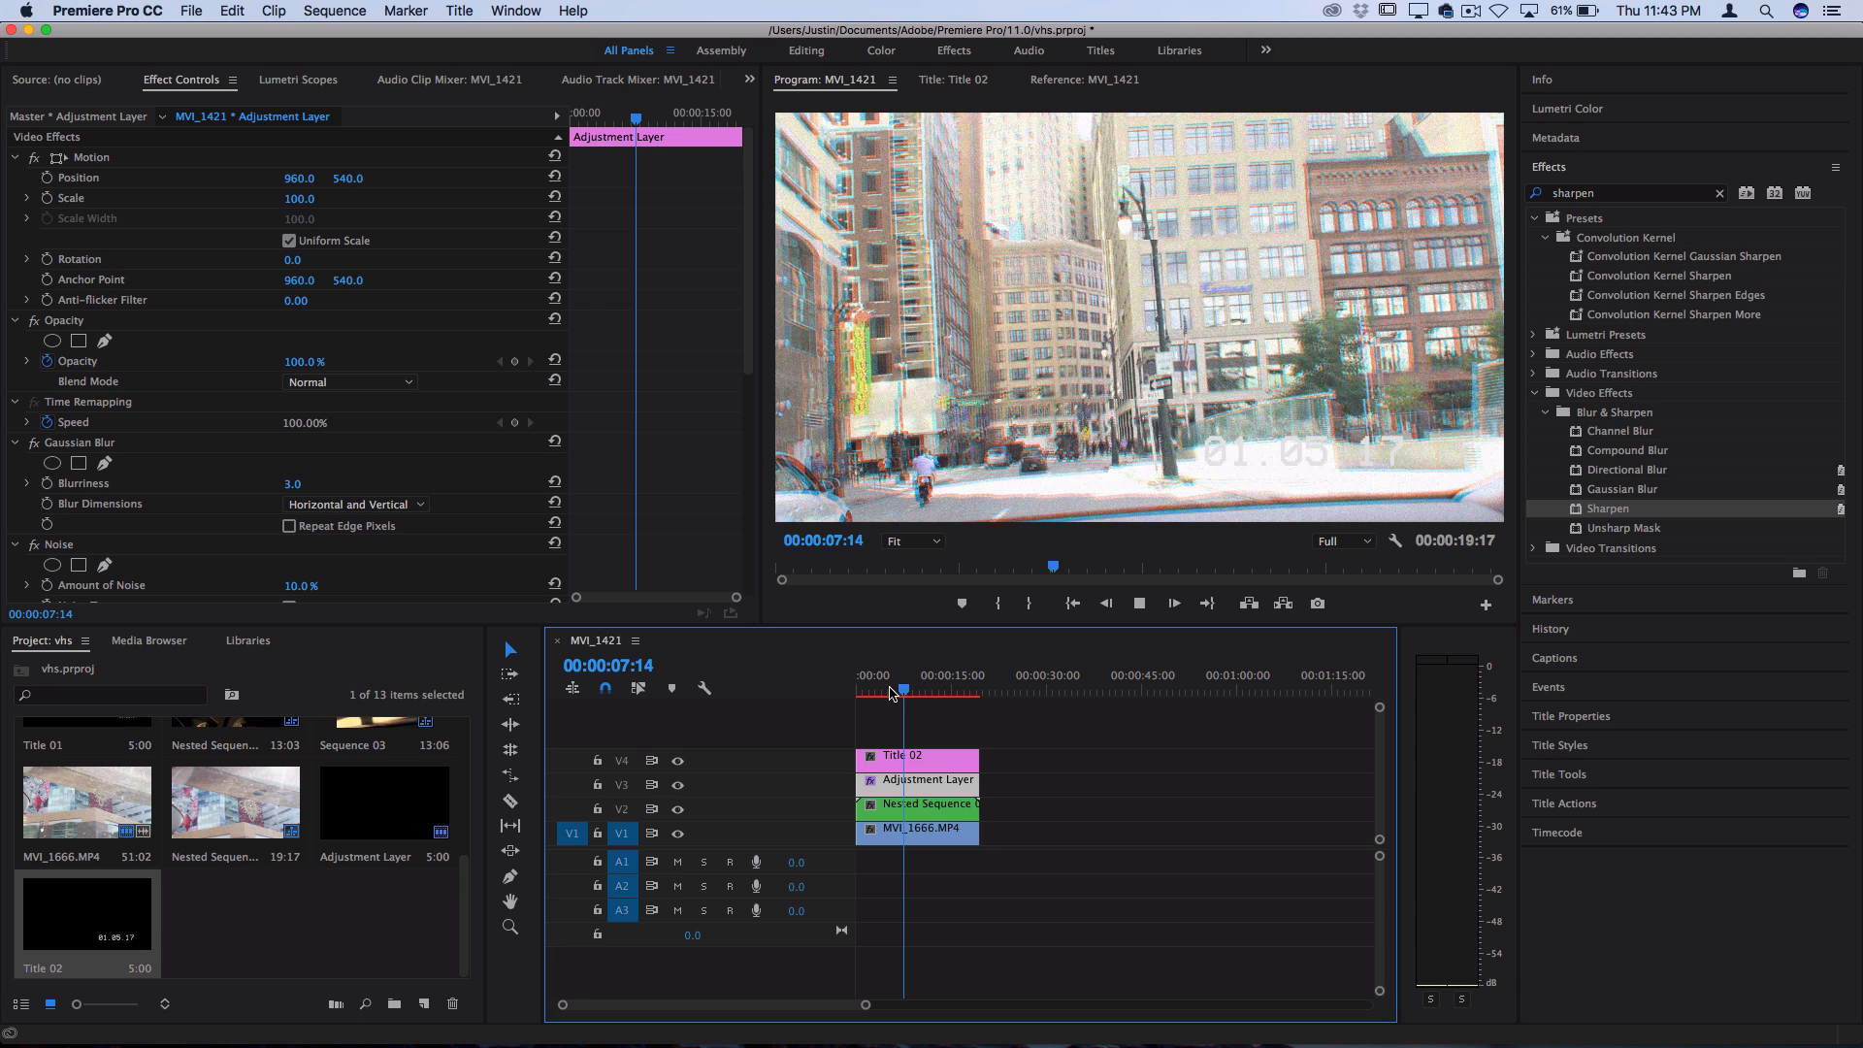
{"action": "key", "text": "space"}
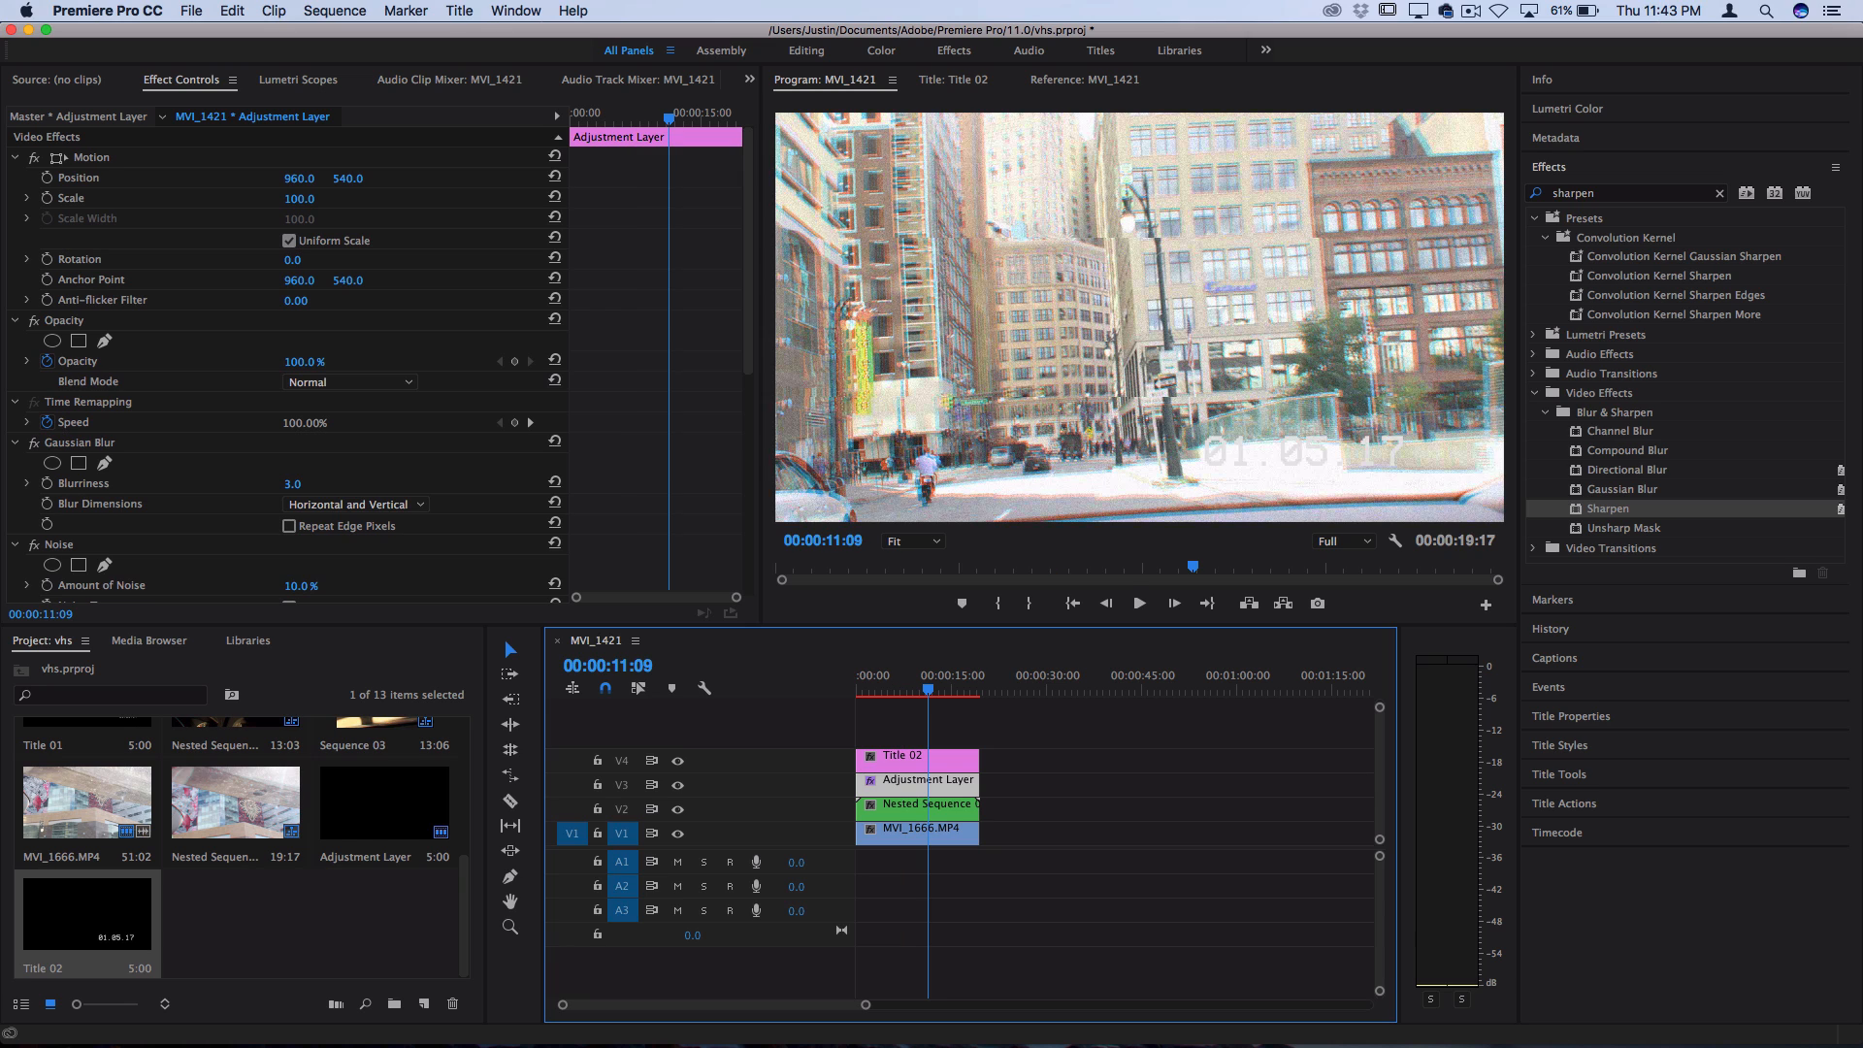